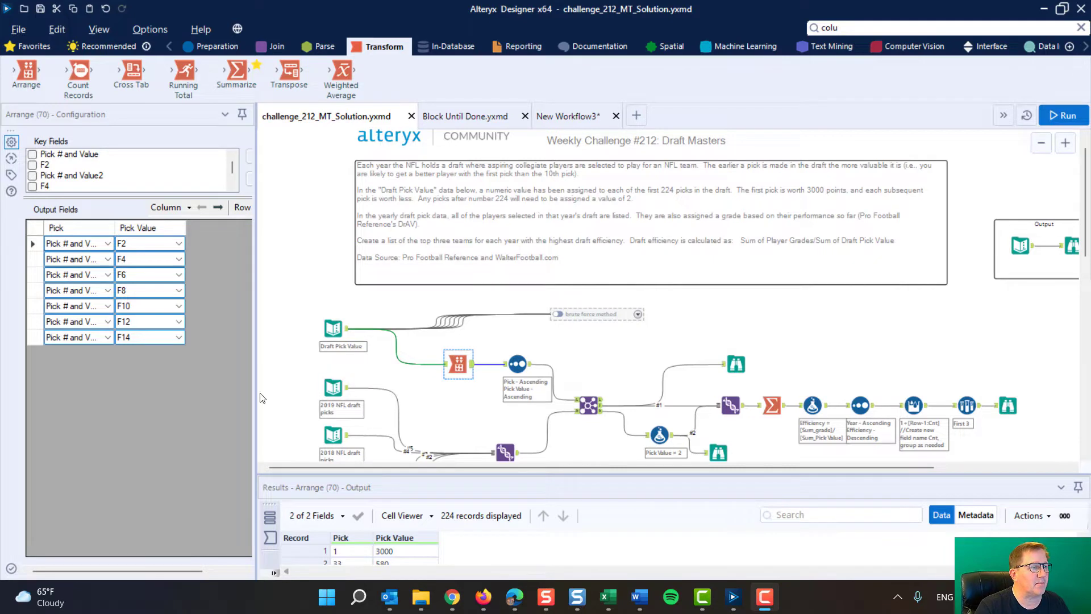
Step: Examine the columns and records of the 2019 NFL draft picks input in the enlarged results view
scroll(300, 362, "down", 5)
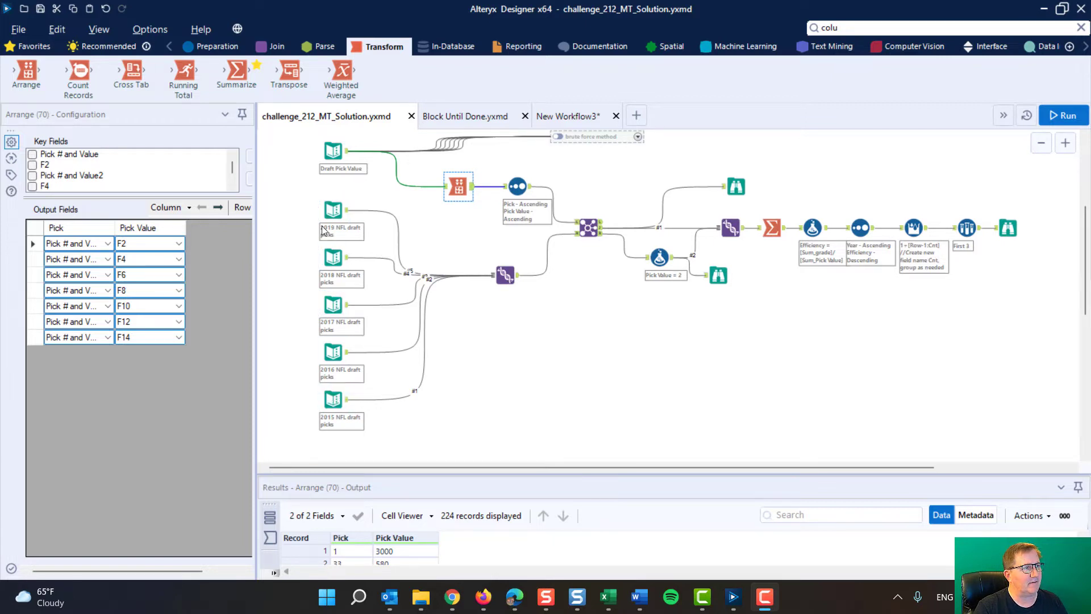
left_click(333, 210)
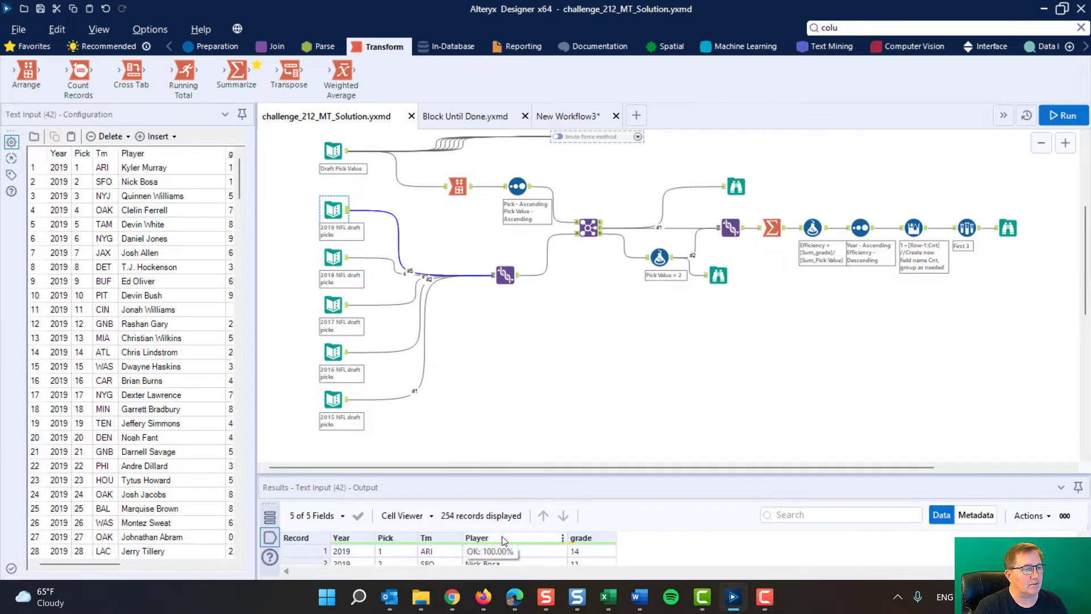
left_click_drag(544, 475, 545, 331)
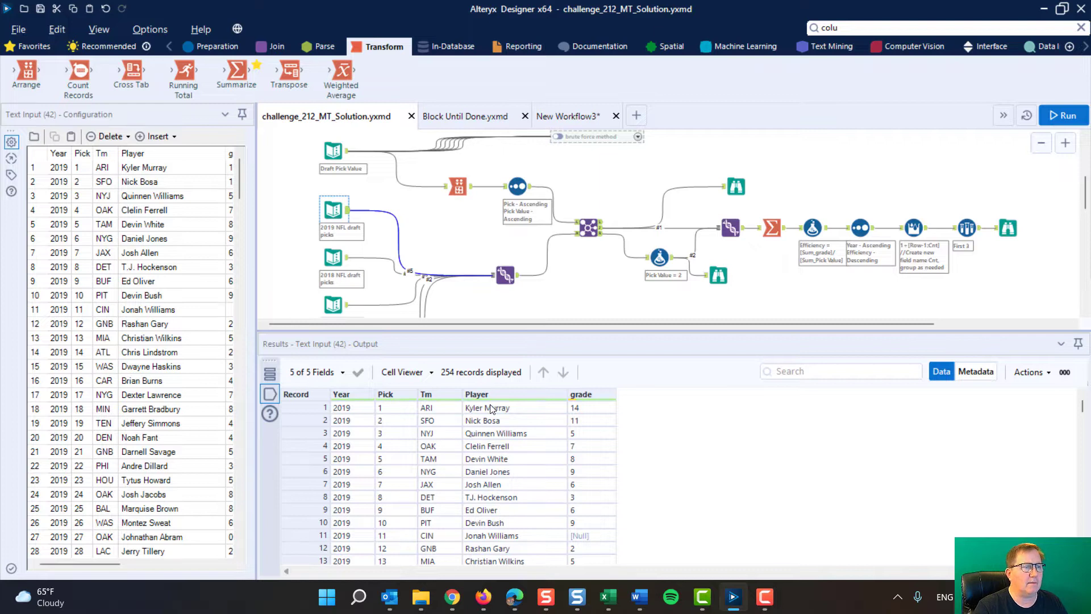
mouse_move(590, 410)
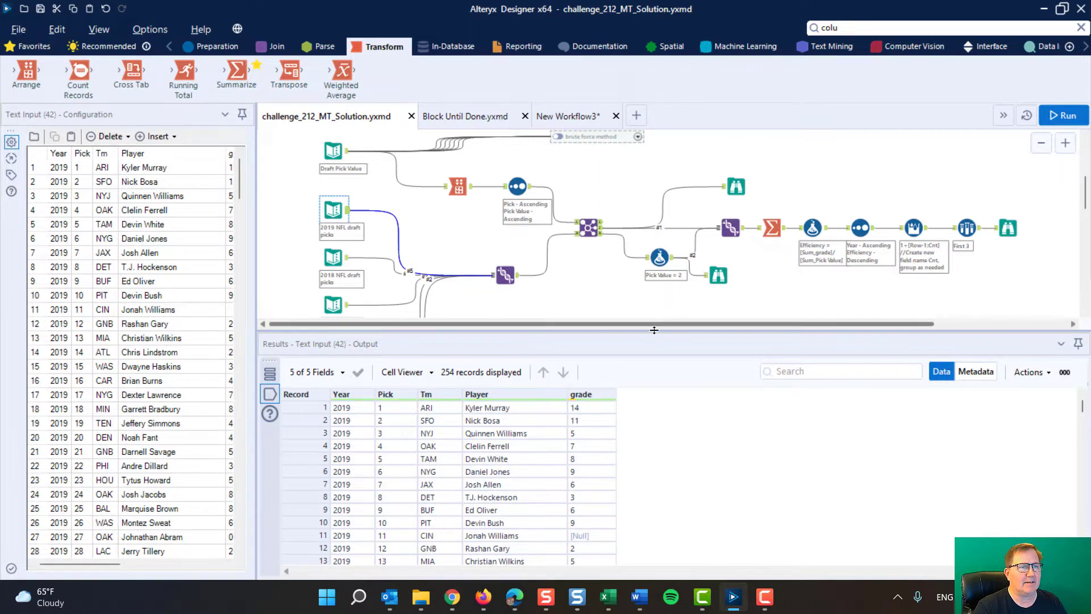
mouse_move(676, 330)
left_mouse_down()
mouse_move(680, 495)
mouse_move(680, 461)
left_mouse_up()
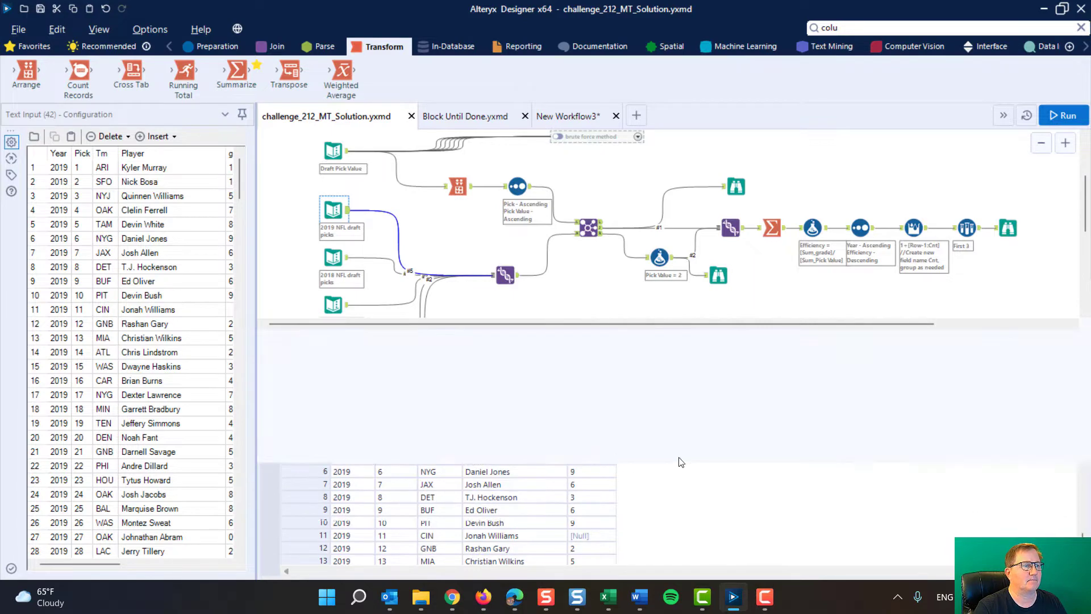
Step: Examine how the Draft Pick Value input spreads pick numbers and their values across repeated column pairs
scroll(430, 254, "up", 1)
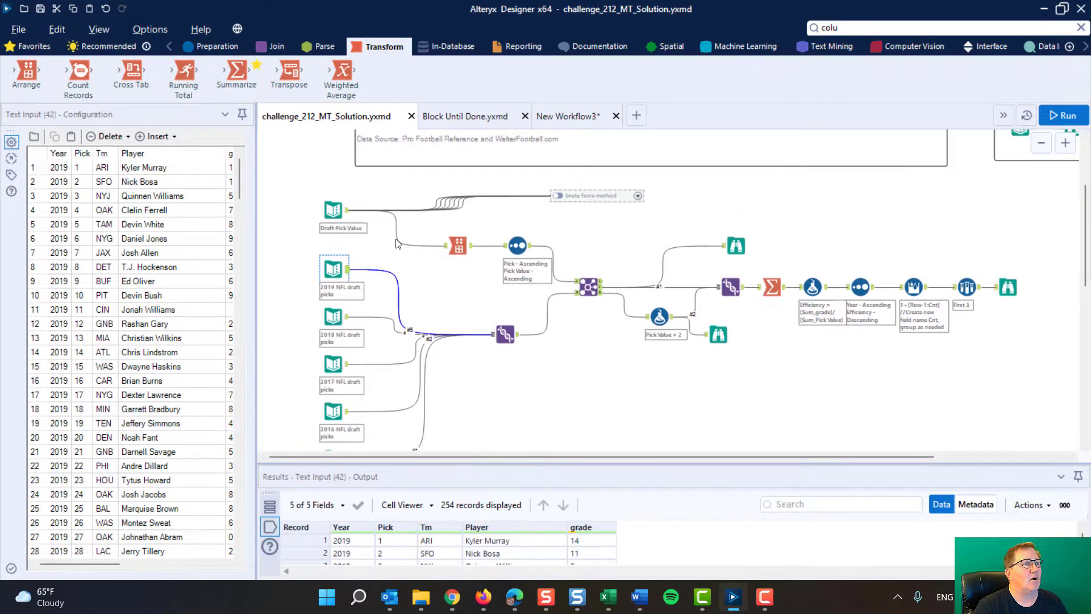
left_click(328, 215)
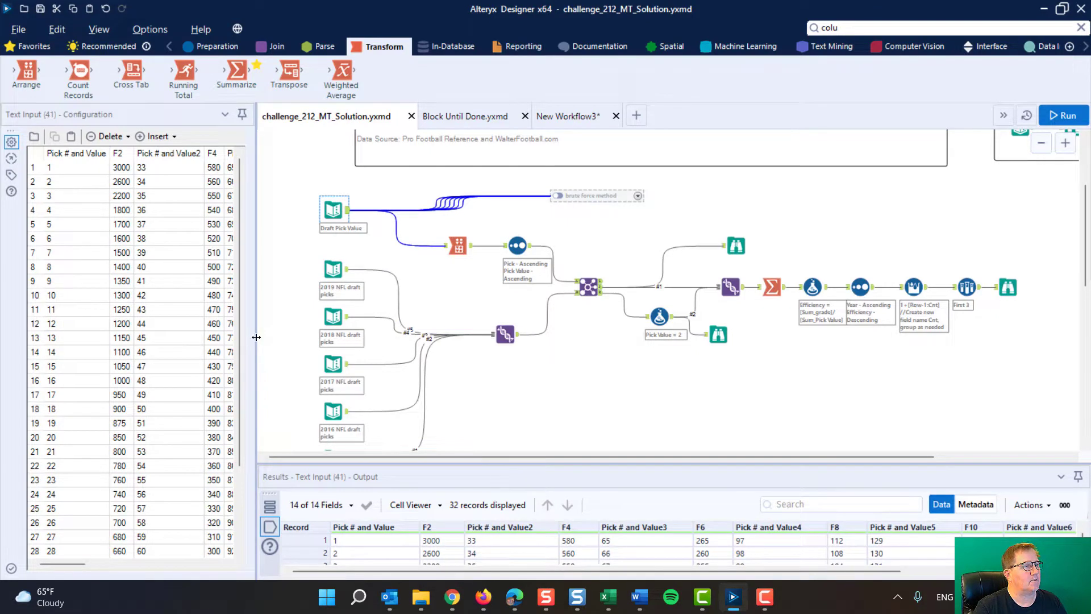
left_click_drag(257, 337, 258, 337)
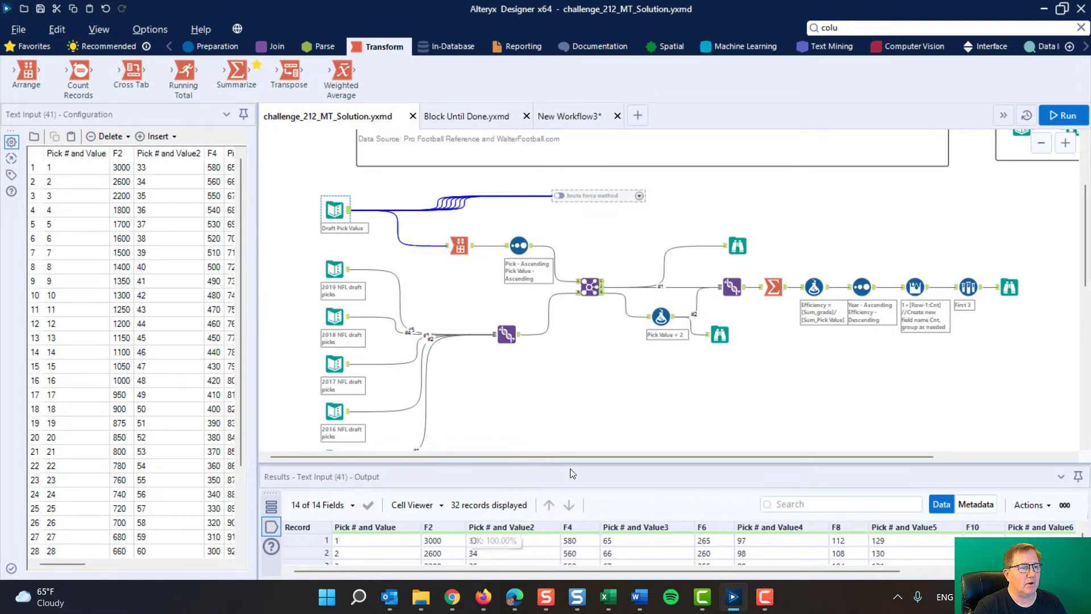
left_click_drag(574, 463, 573, 288)
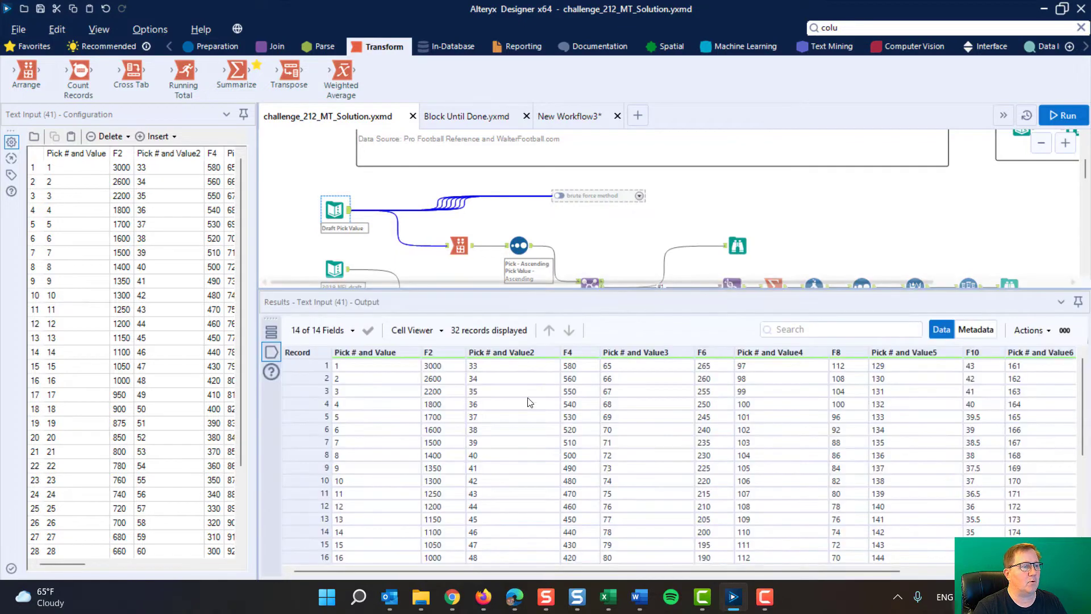
left_click(364, 368)
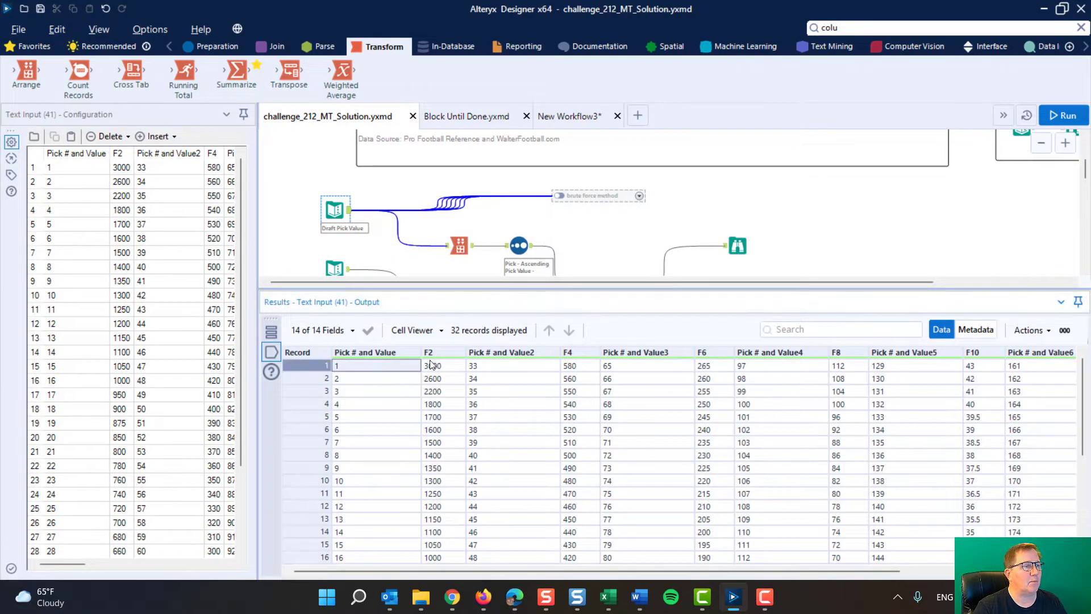
left_click(433, 368)
left_click(392, 380)
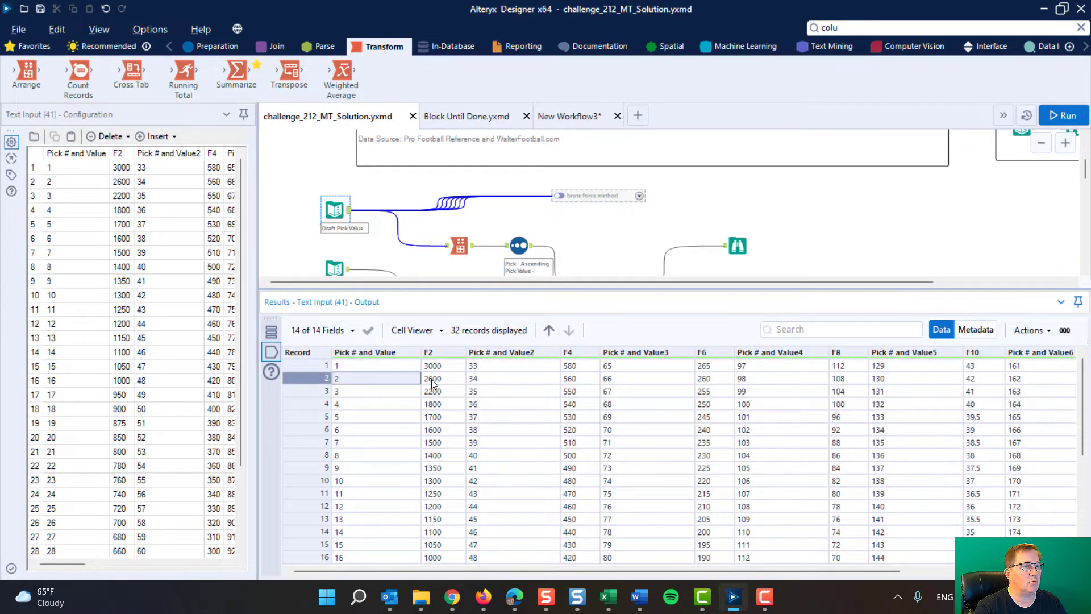
left_click(432, 380)
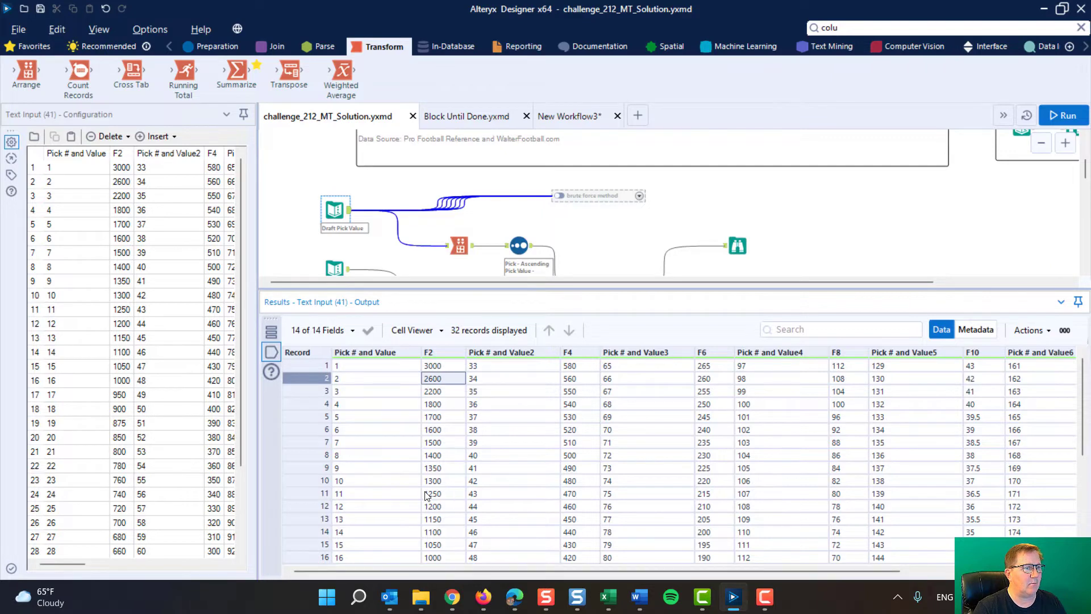
scroll(427, 495, "down", 5)
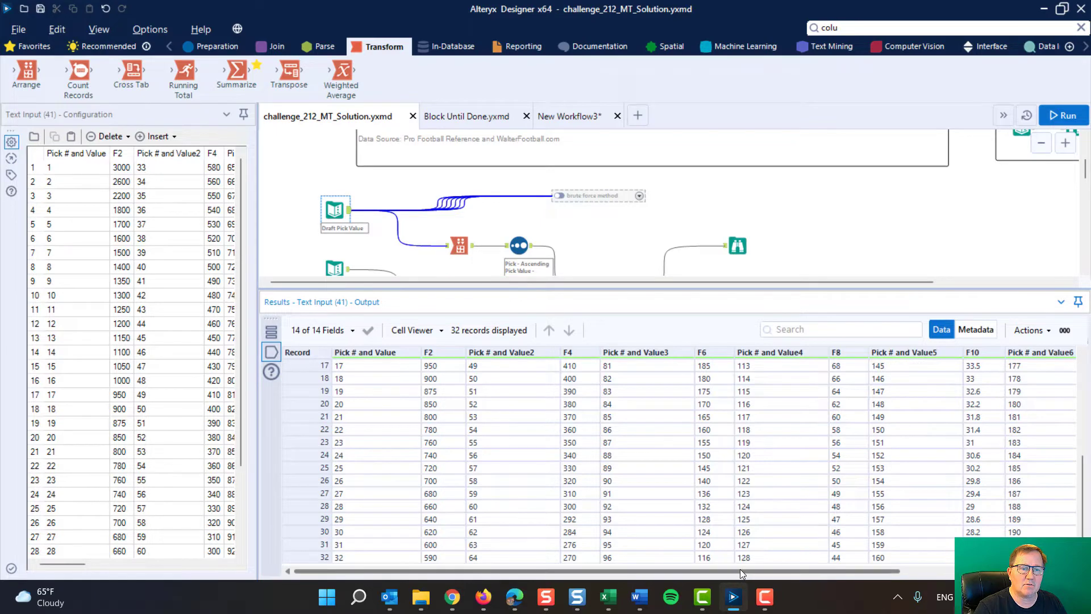
left_click_drag(740, 568, 522, 558)
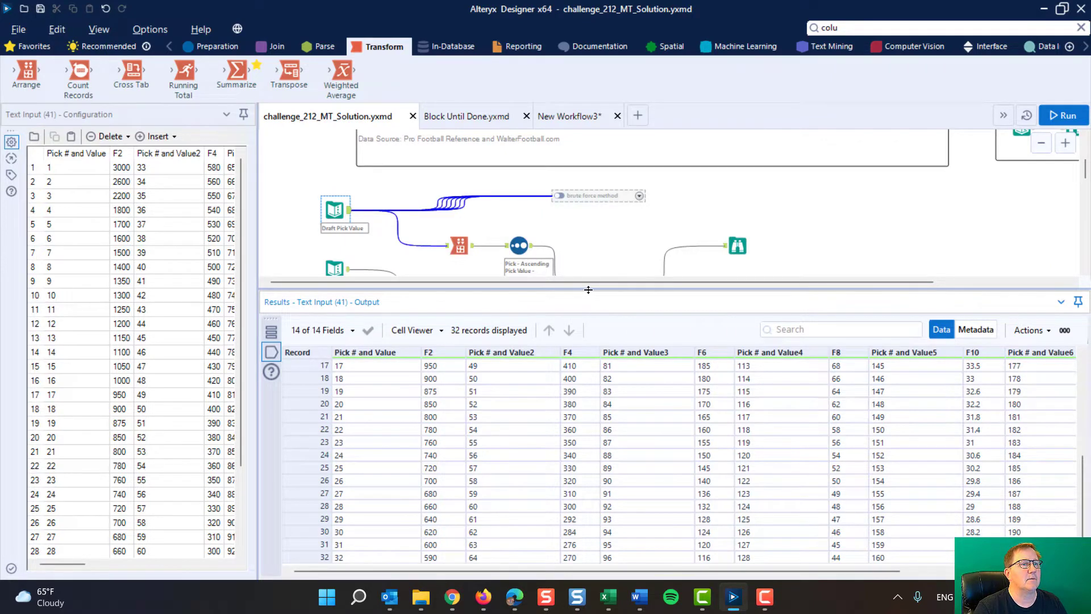
left_click_drag(589, 291, 573, 438)
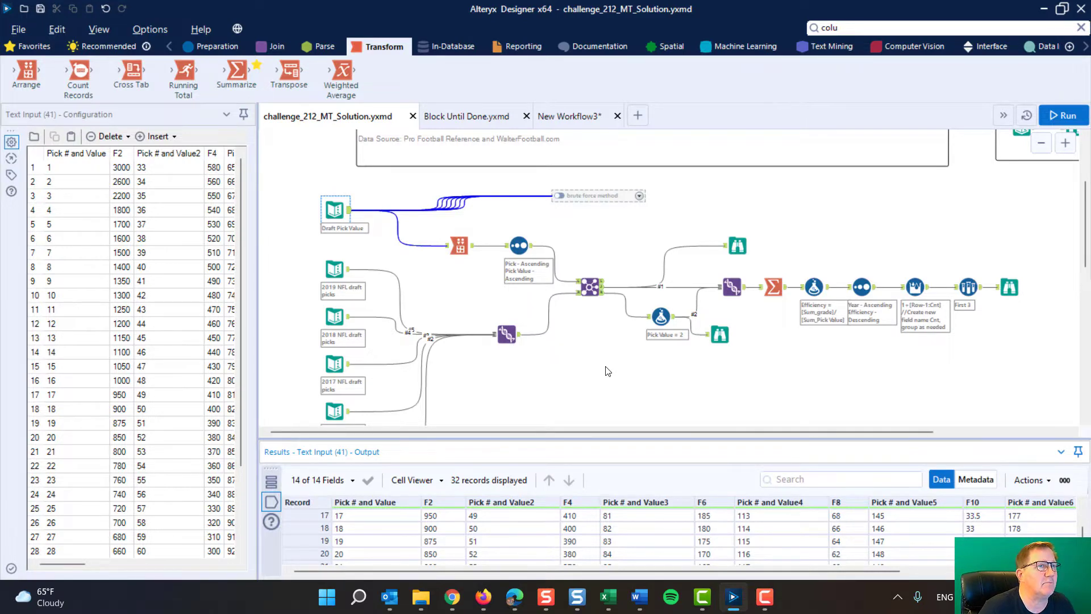
Step: Check the brute force method container and the Arrange tool fed by the Draft Pick Value input
left_click(589, 195)
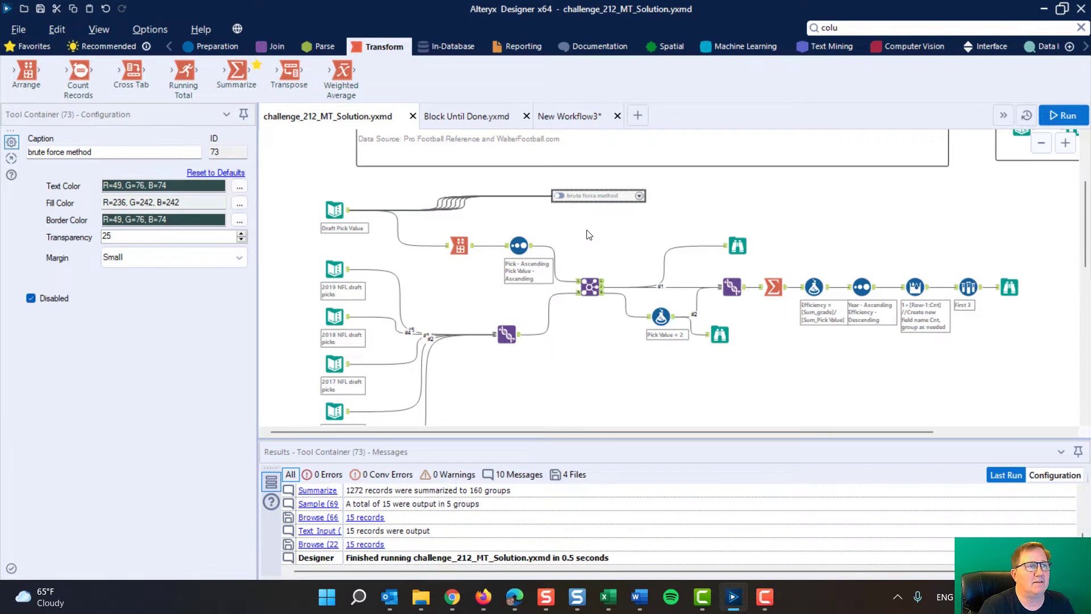
left_click(457, 246)
left_click(585, 194)
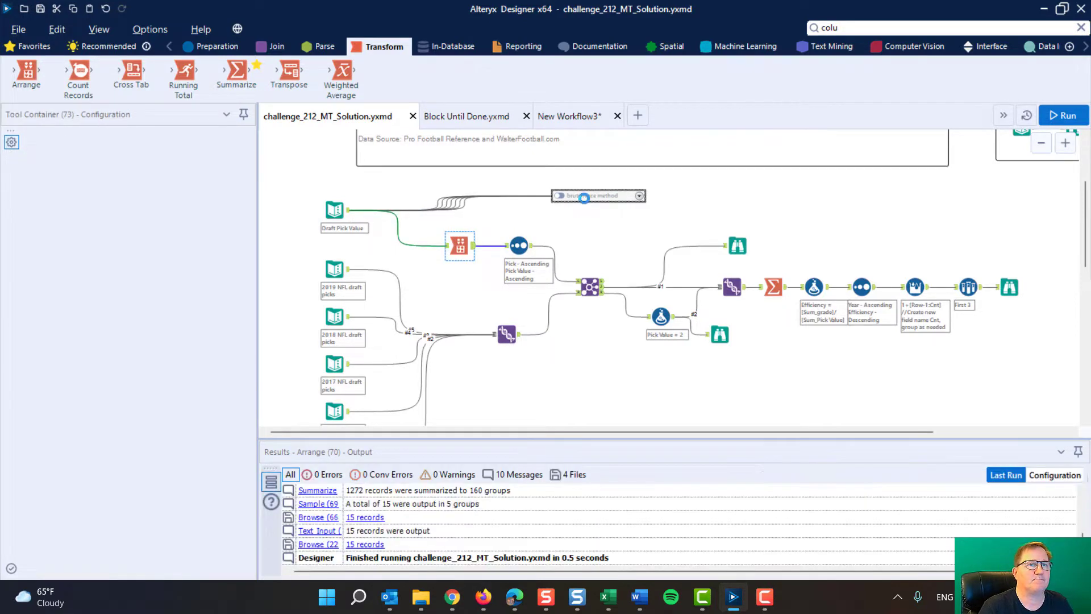
Step: Review the team, efficiency and rank records in the final Browse tool at the end of the workflow
left_click_drag(599, 432, 739, 424)
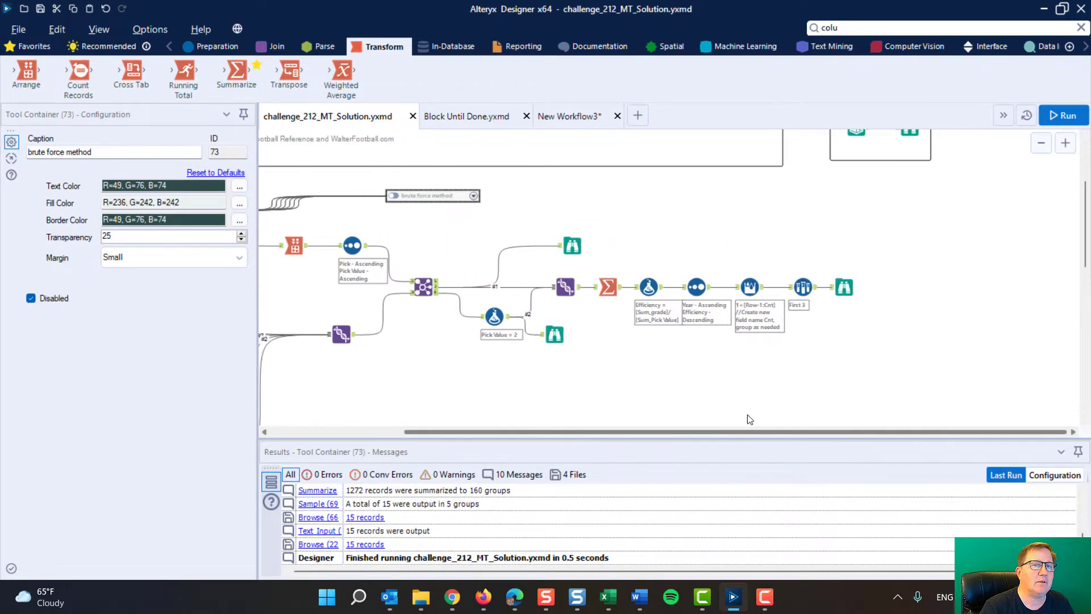
left_click(844, 287)
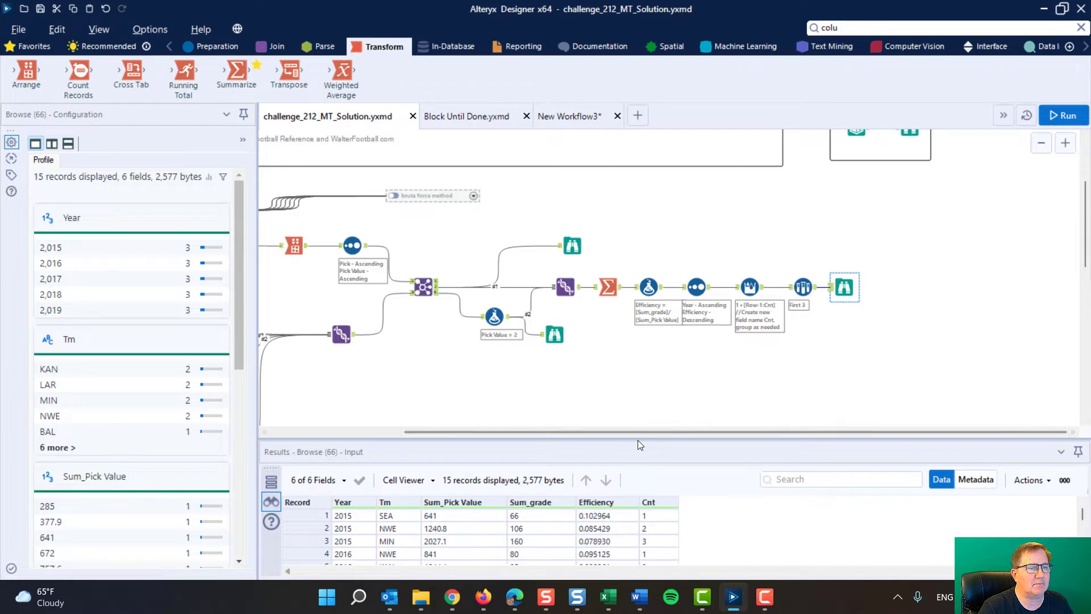
left_click_drag(638, 440, 637, 390)
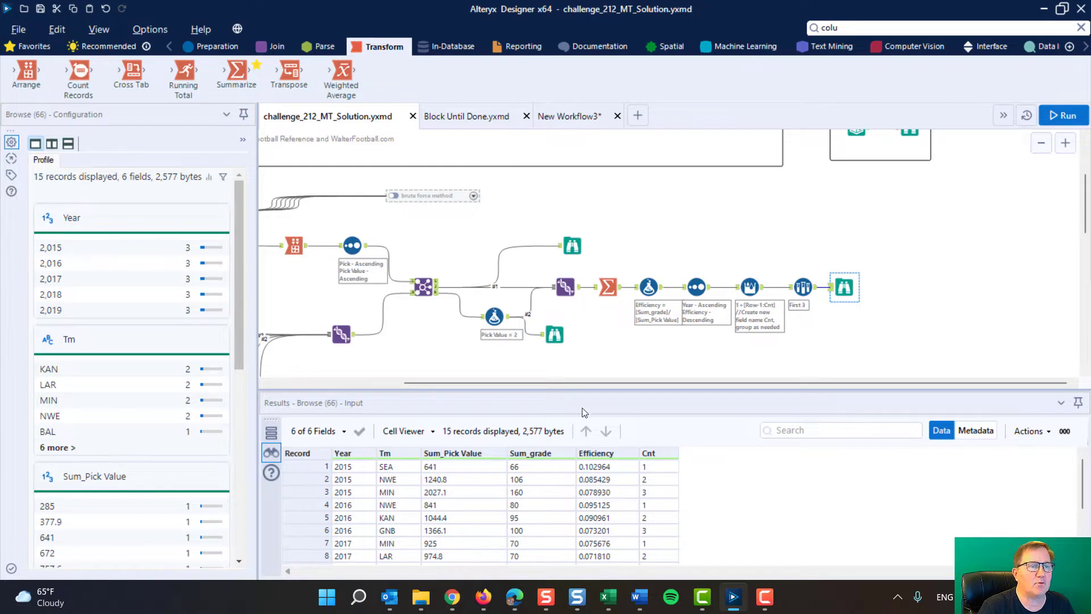
left_click_drag(598, 410, 430, 447)
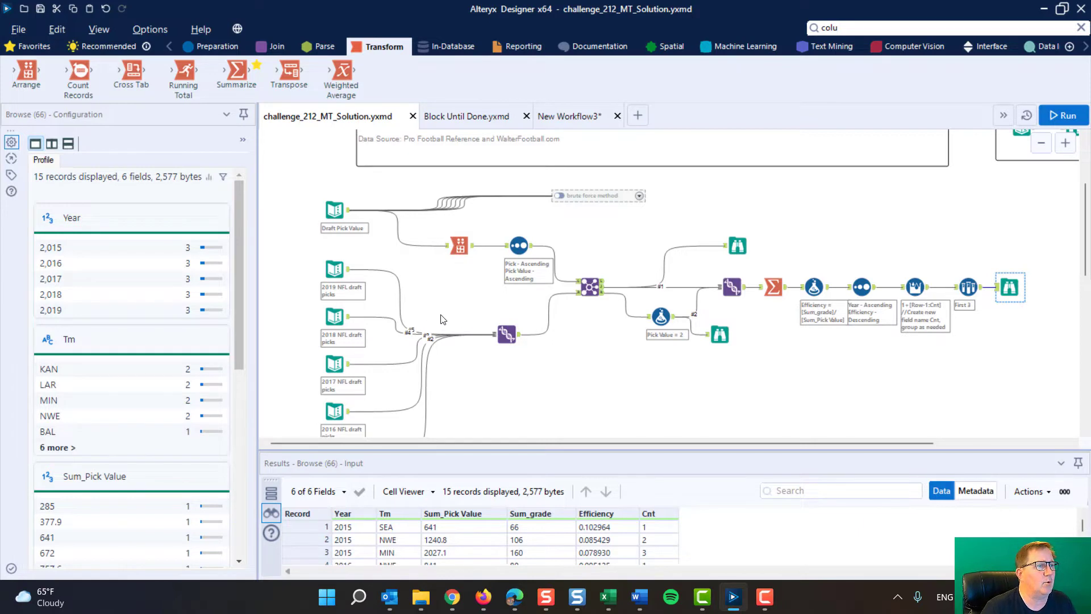
Step: Look through the yearly NFL draft picks inputs from 2019 back to 2016
left_click(337, 269)
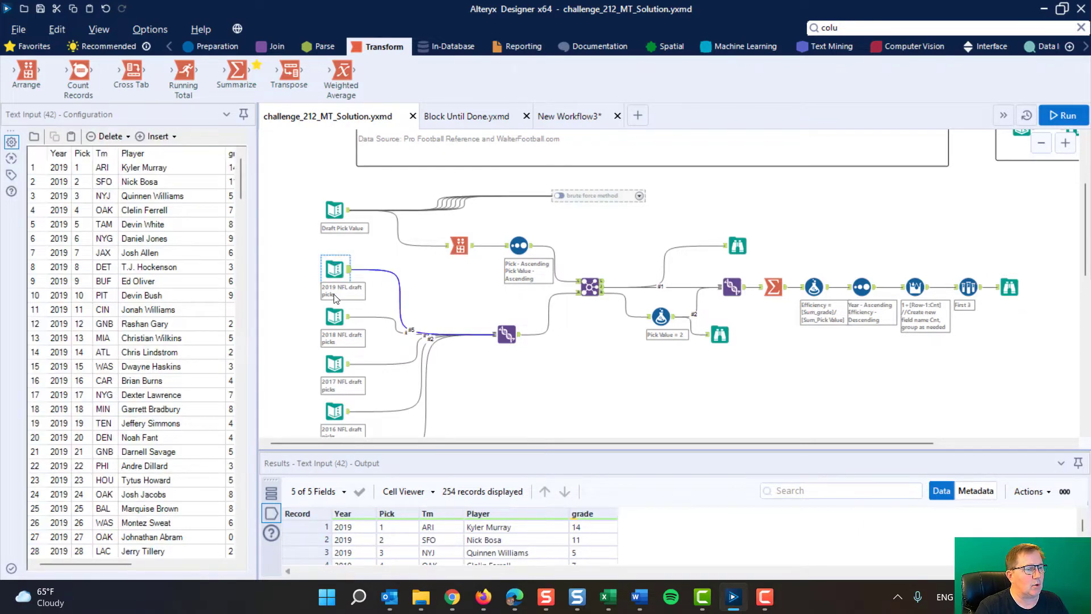
left_click(336, 312)
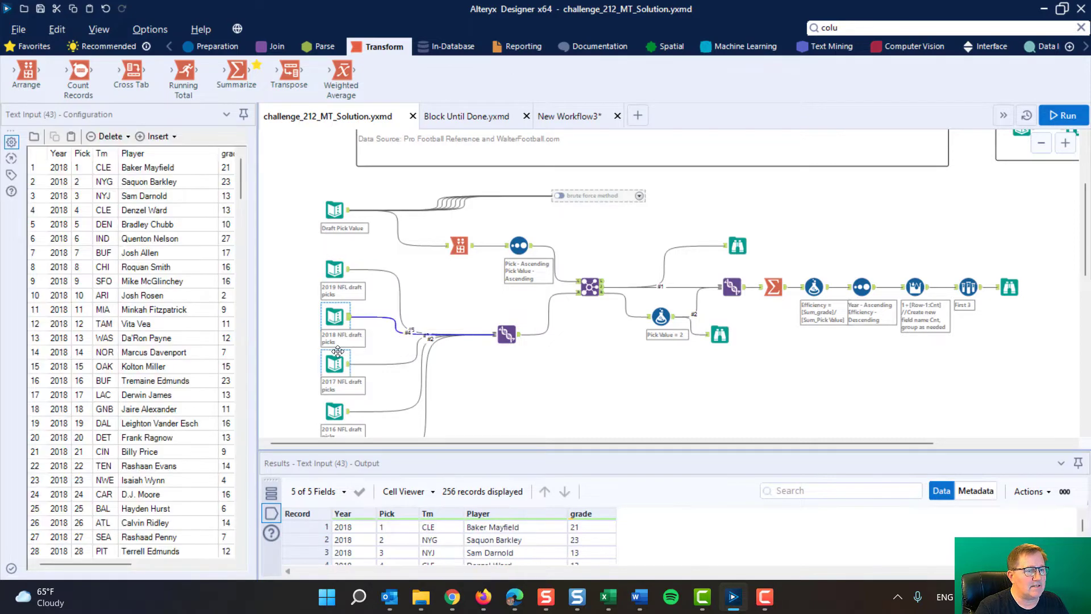
left_click(337, 362)
left_click(335, 410)
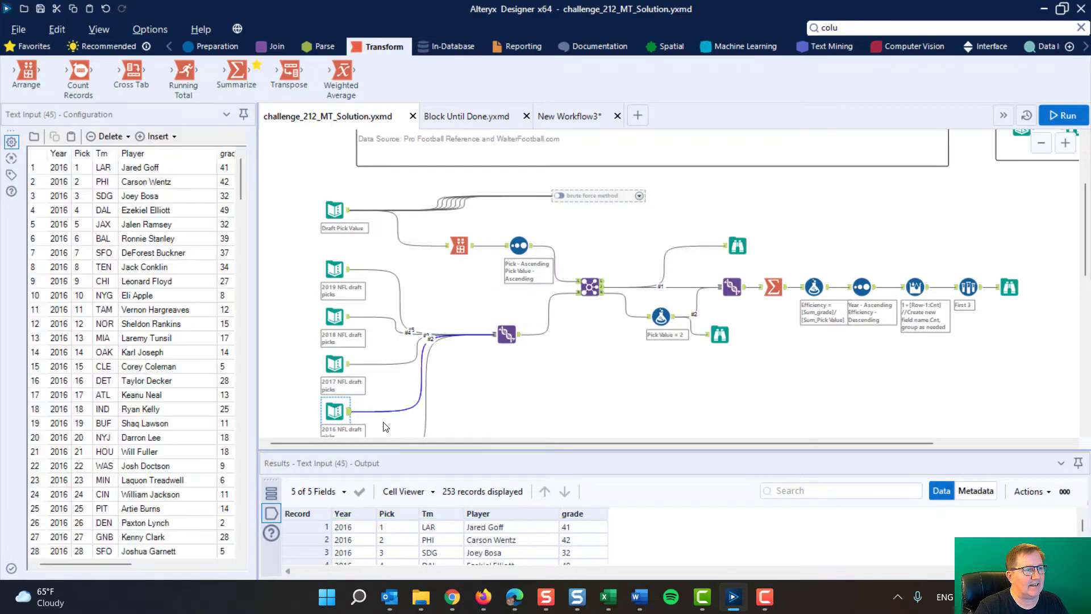
scroll(503, 390, "down", 1)
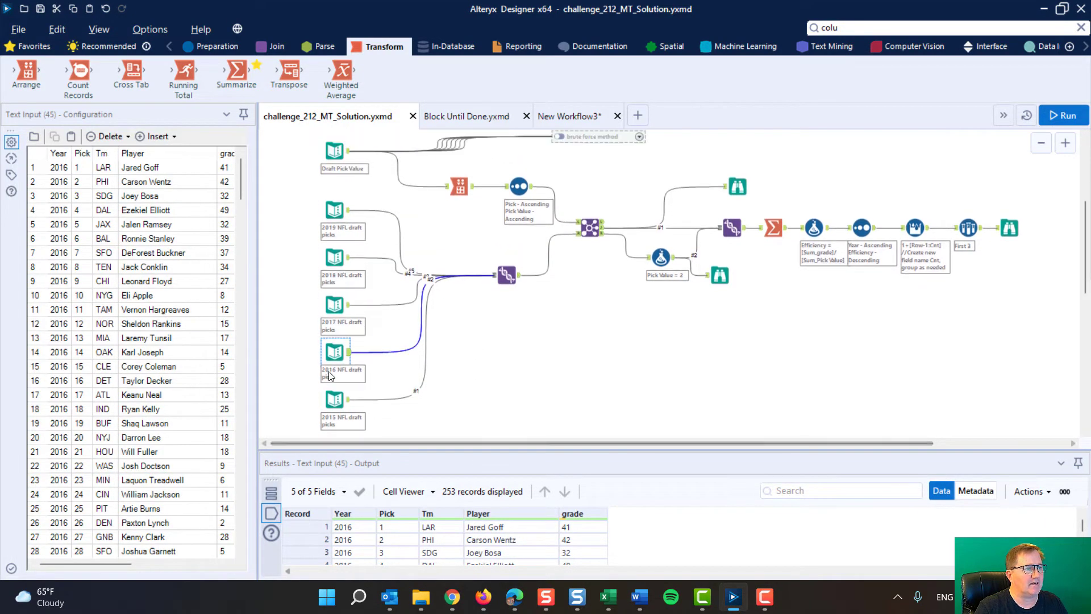
Step: Inspect the field configuration mode and output columns of the Union tool that combines the yearly draft picks
left_click(507, 274)
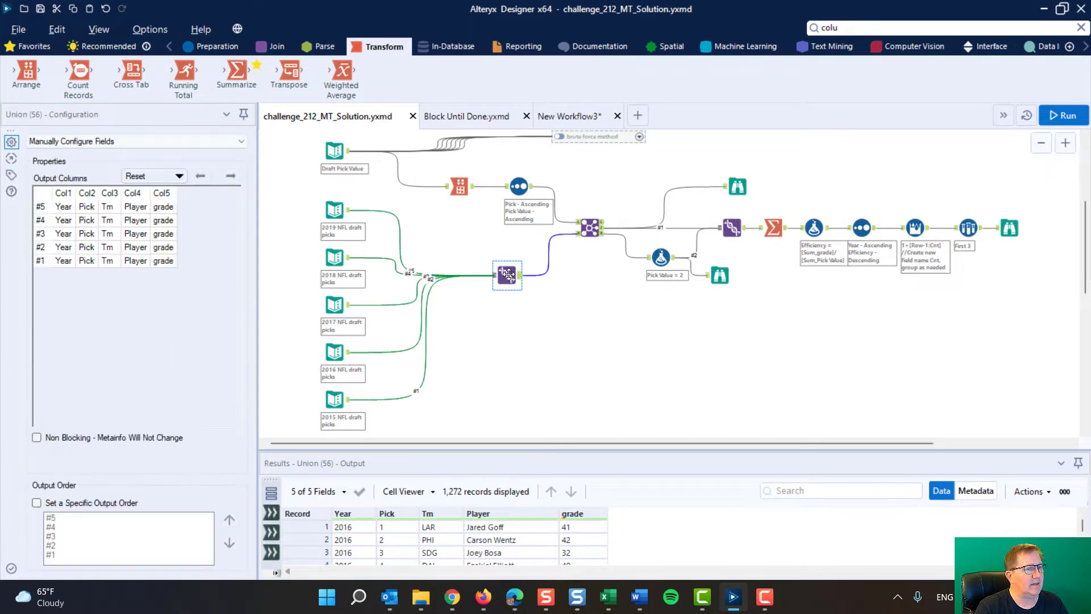
left_click(100, 141)
left_click(100, 141)
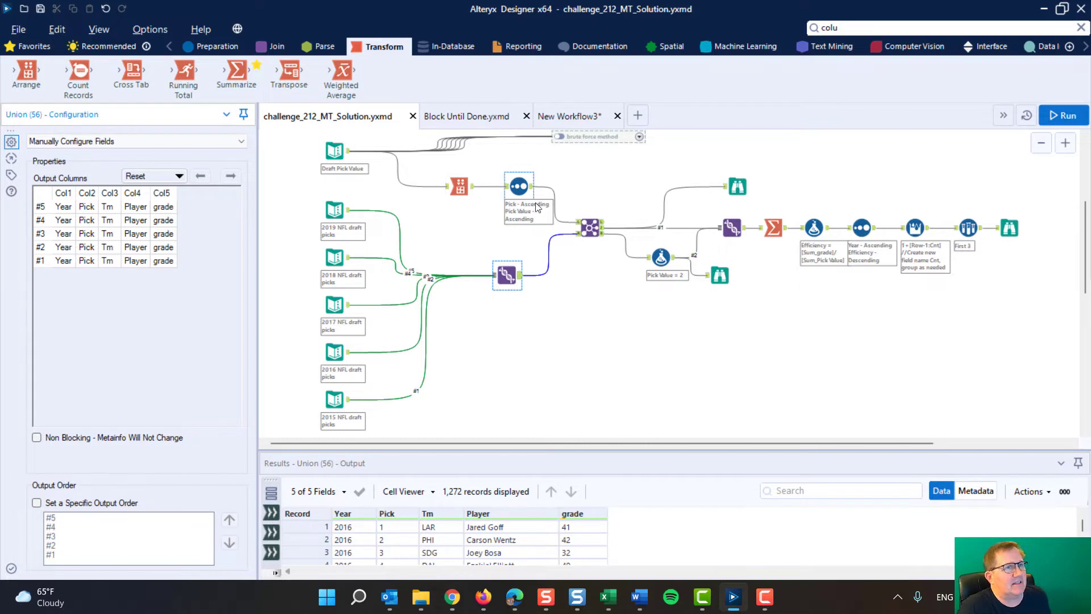
left_click(518, 277)
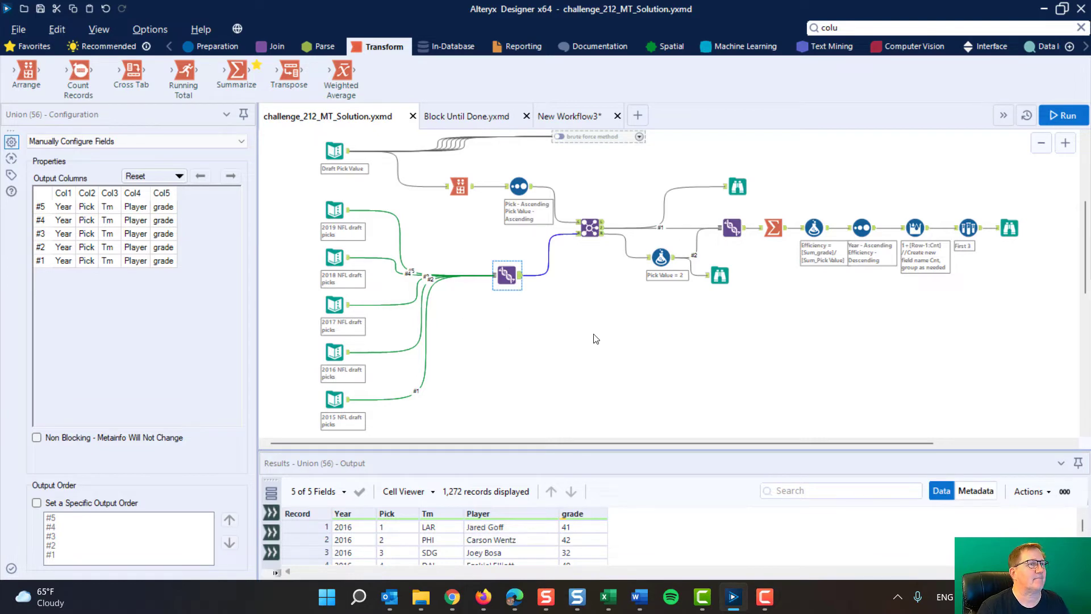
Step: Reread the challenge description and find pick 224 in the last record of the Draft Pick Value data
scroll(596, 339, "up", 1)
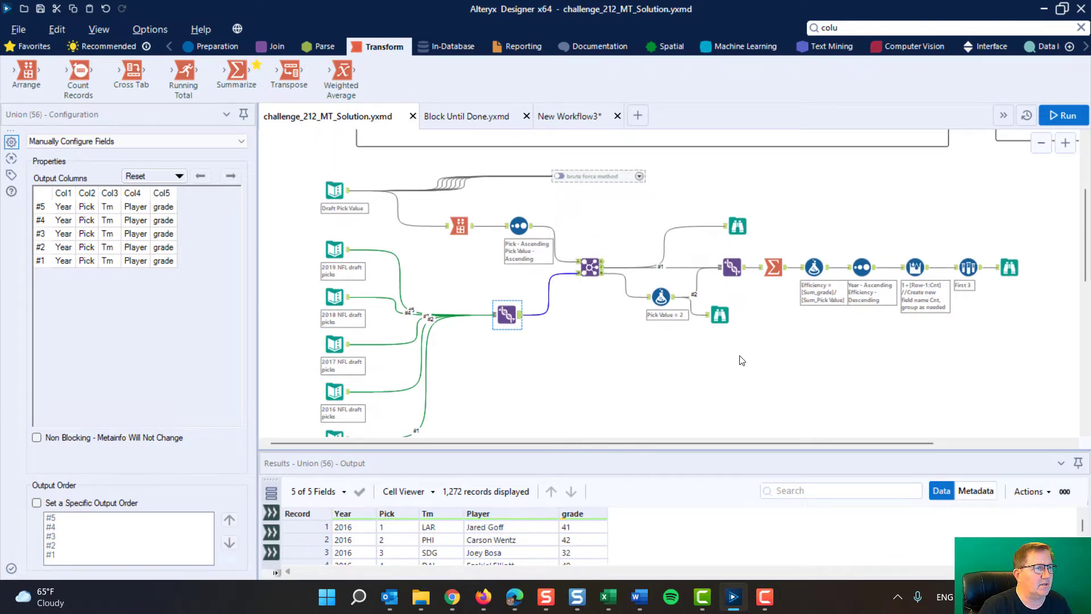
scroll(587, 348, "up", 3)
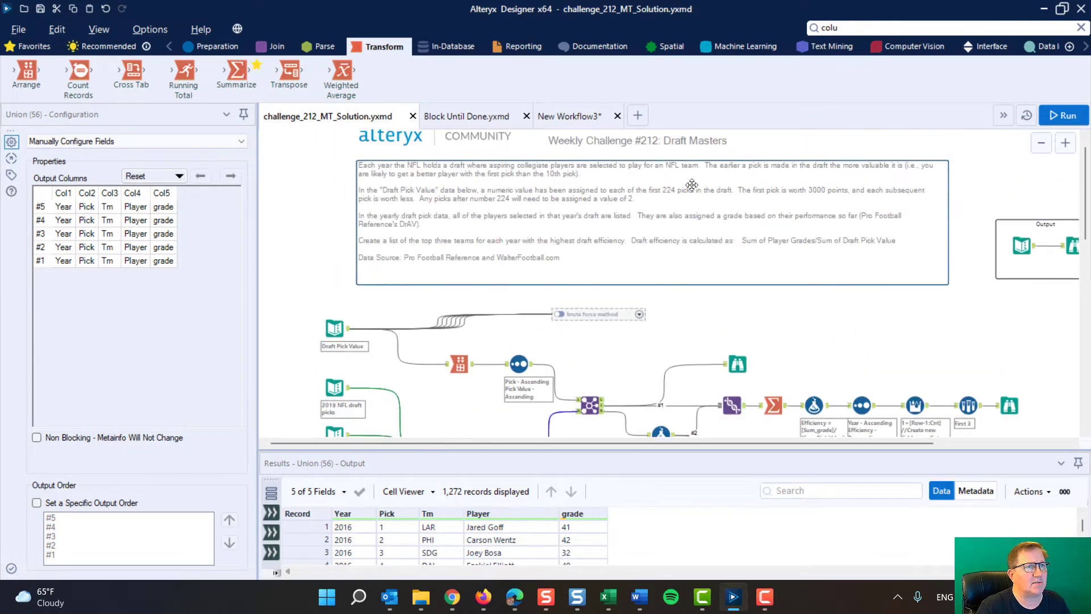
left_click(336, 327)
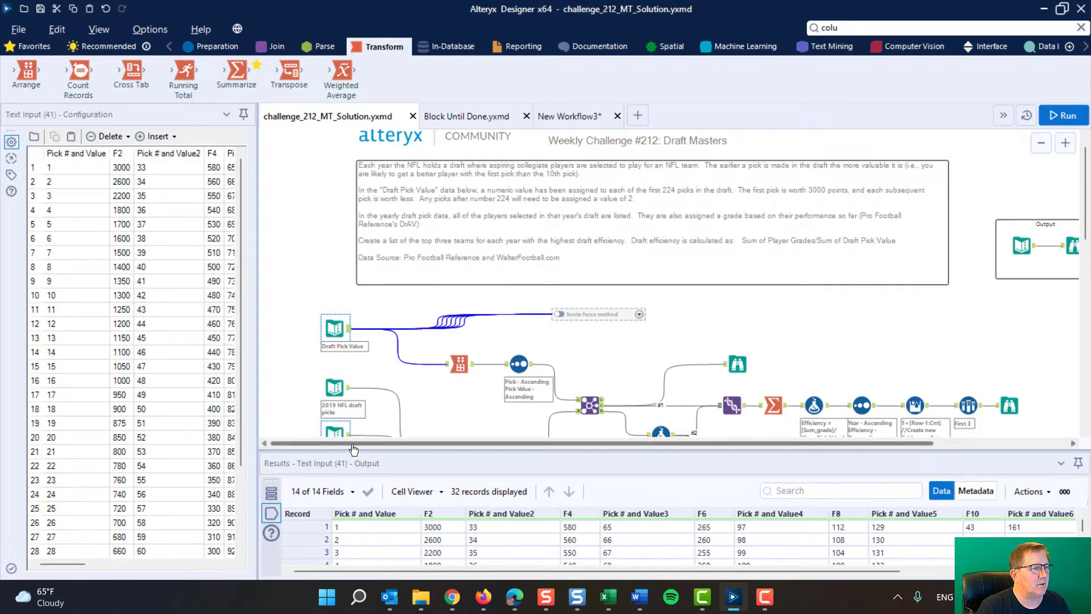
left_click_drag(240, 260, 230, 460)
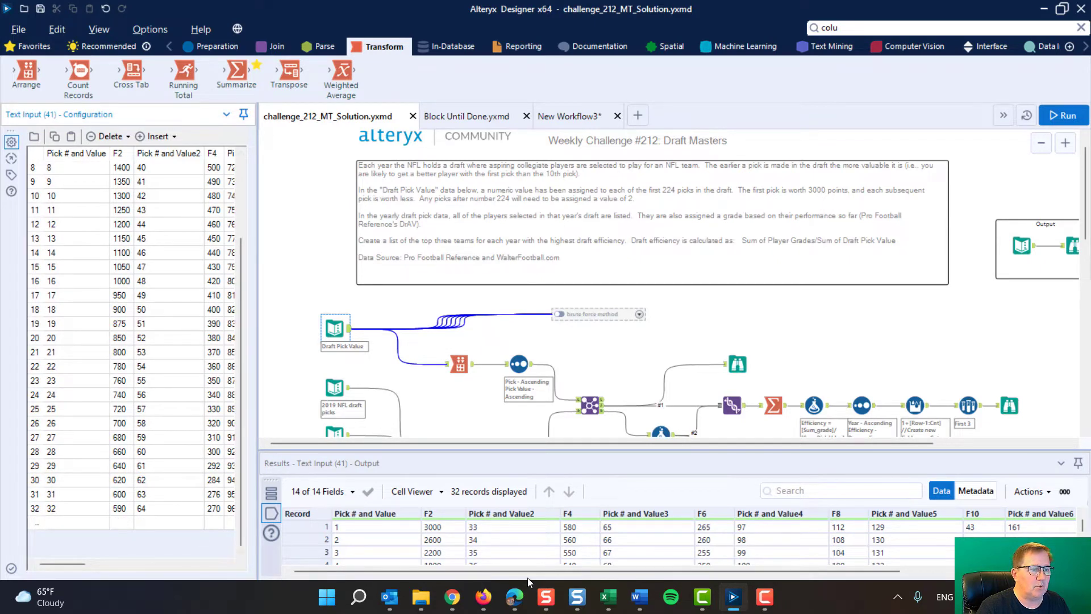
left_click_drag(532, 570, 695, 570)
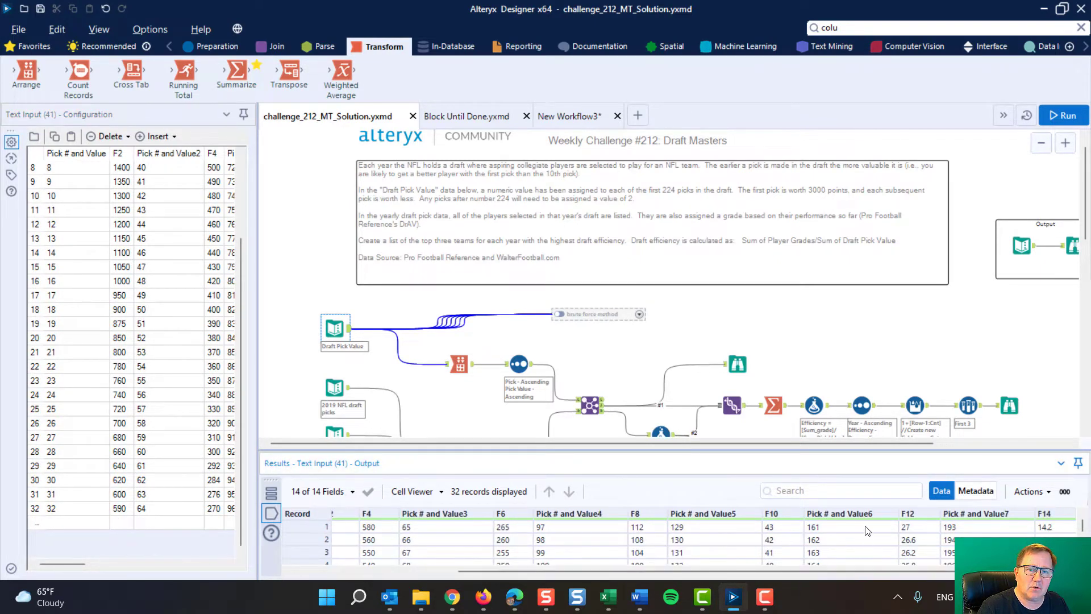
scroll(867, 530, "down", 10)
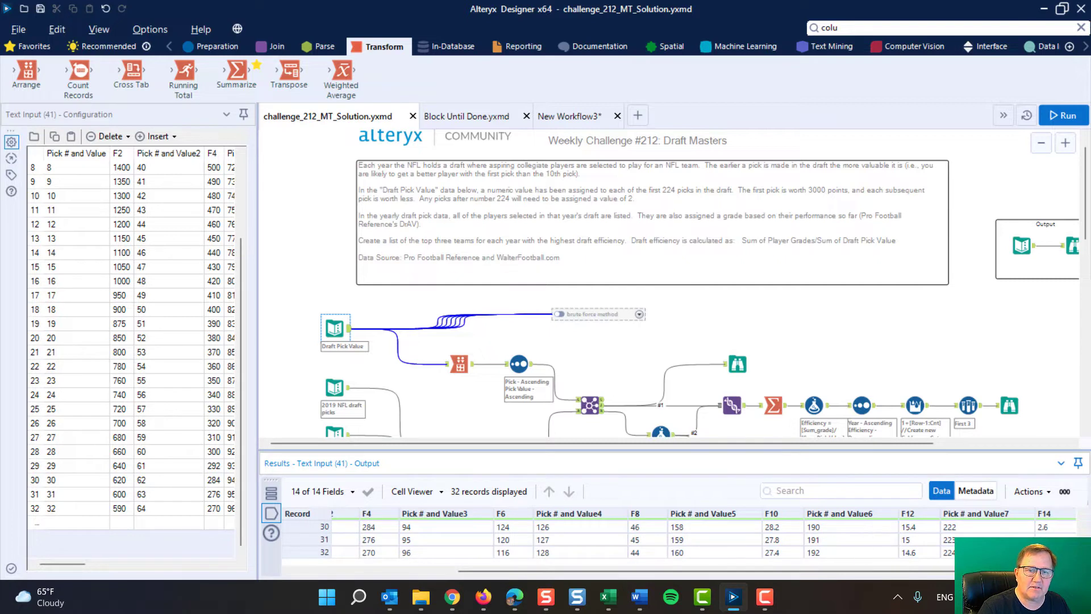
left_click(978, 553)
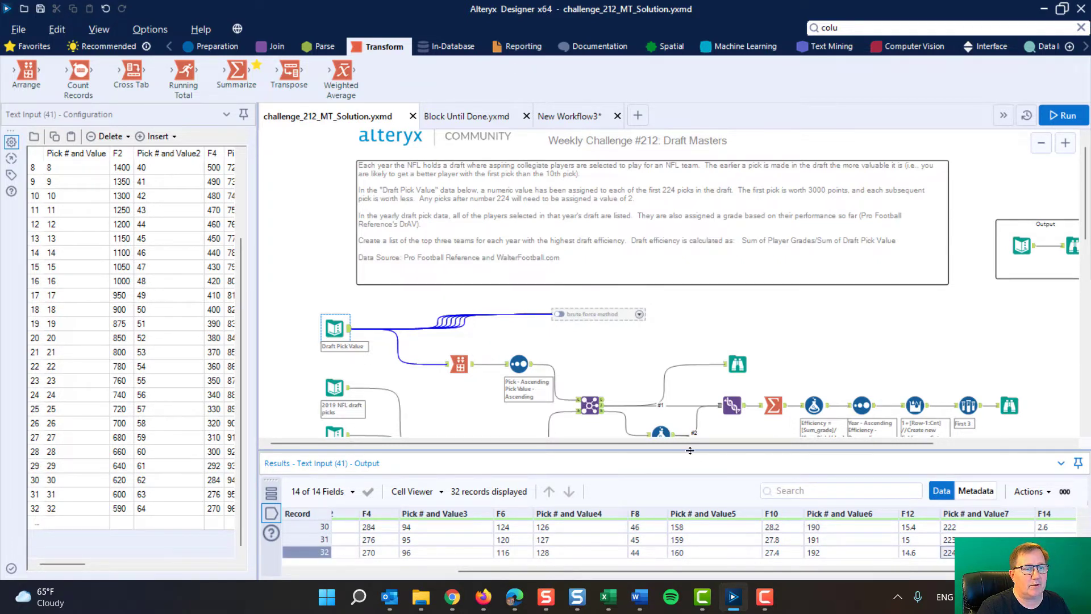
Step: Compare the last Draft Pick Value records with the 2019 NFL draft picks input and the Union tool combining the yearly picks
left_click_drag(690, 450, 690, 361)
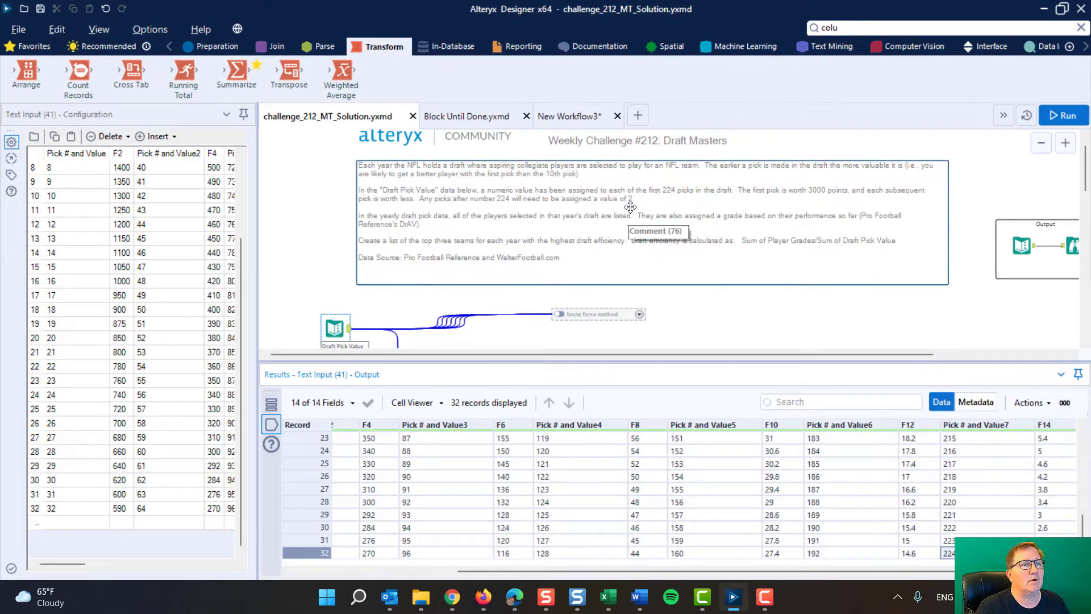
left_click_drag(632, 362, 631, 442)
left_click(335, 387)
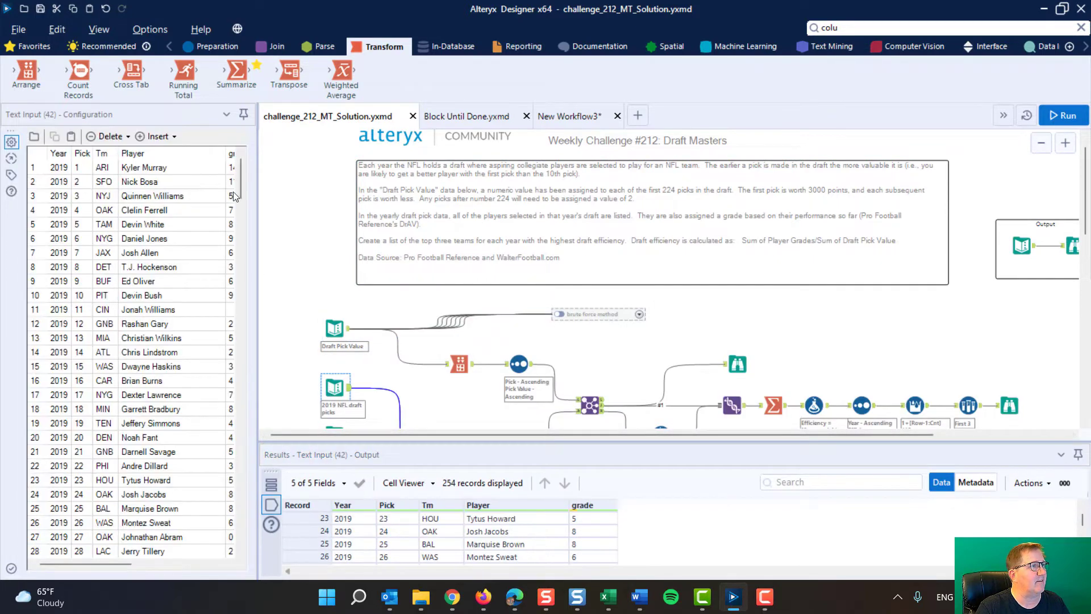
left_click_drag(244, 170, 223, 86)
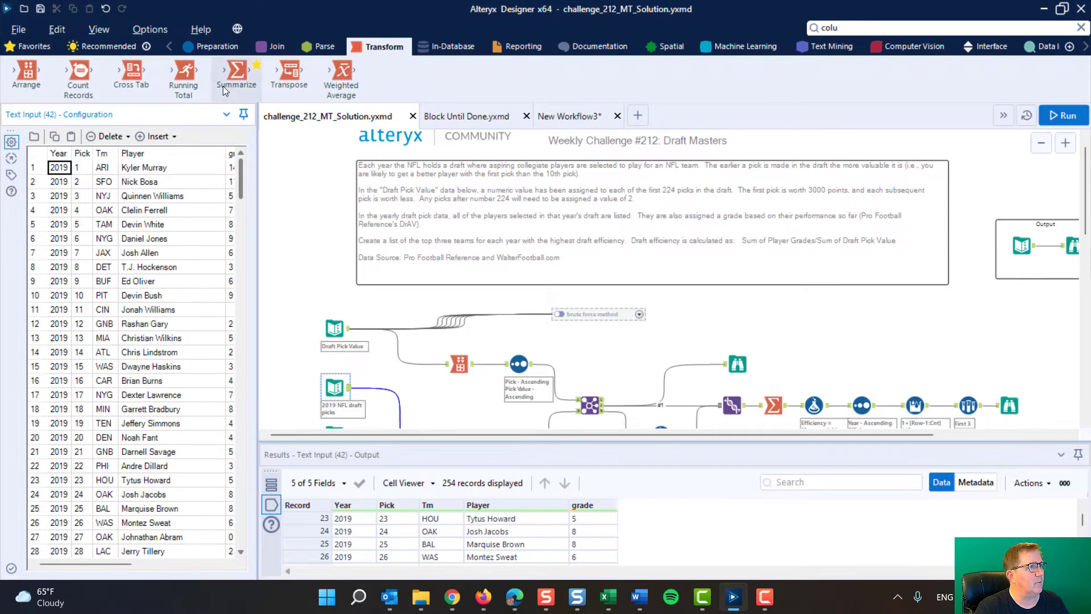
scroll(618, 398, "down", 3)
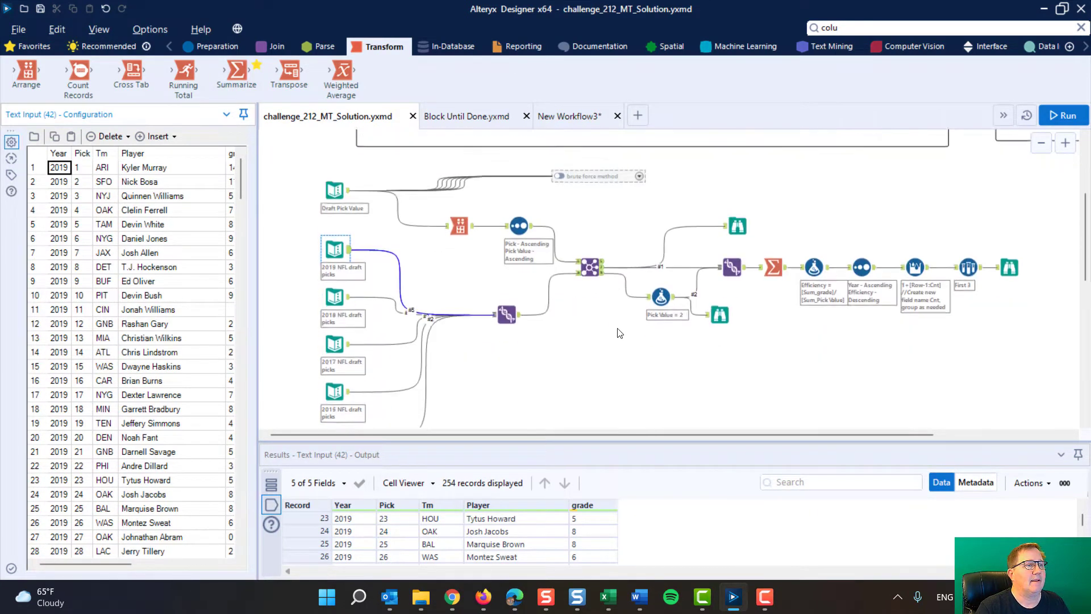
left_click(517, 299)
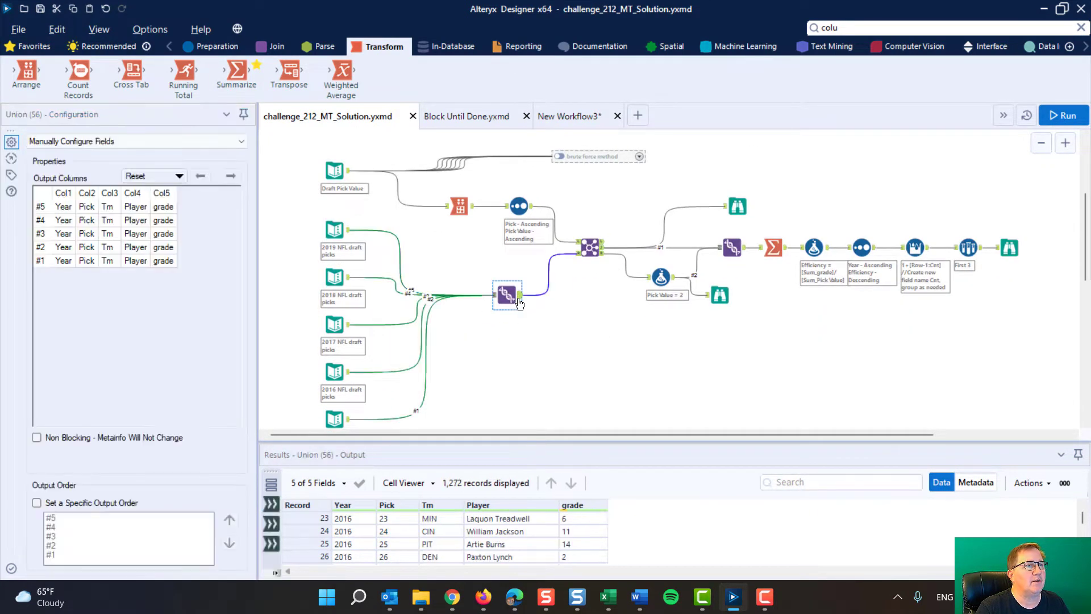
Step: Review the repeated pick number and value column pairs laid side by side in the Draft Pick Value input
left_click(328, 165)
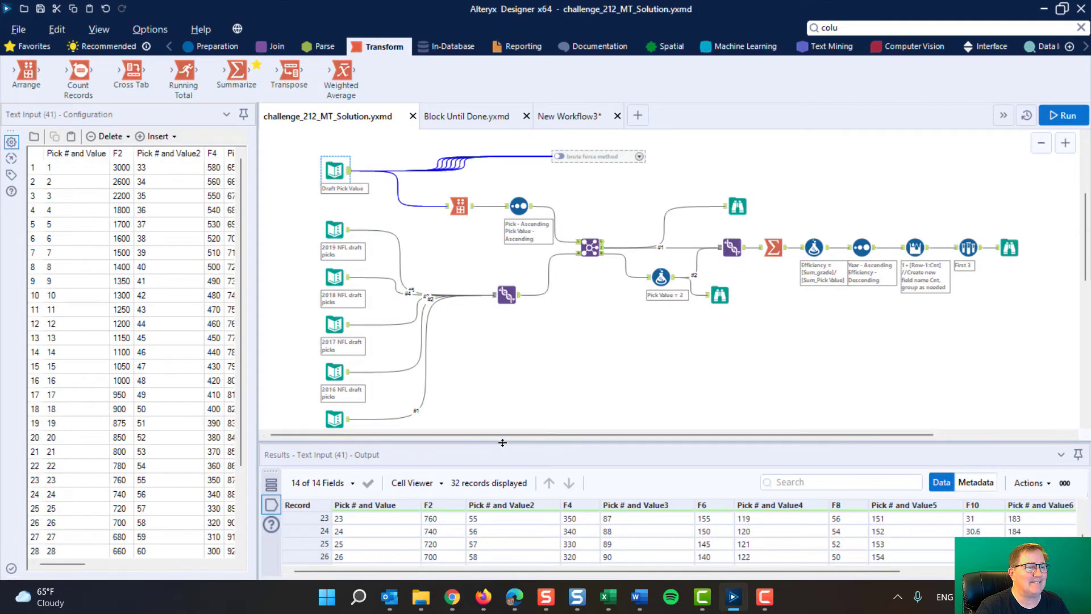
left_click_drag(504, 438, 506, 314)
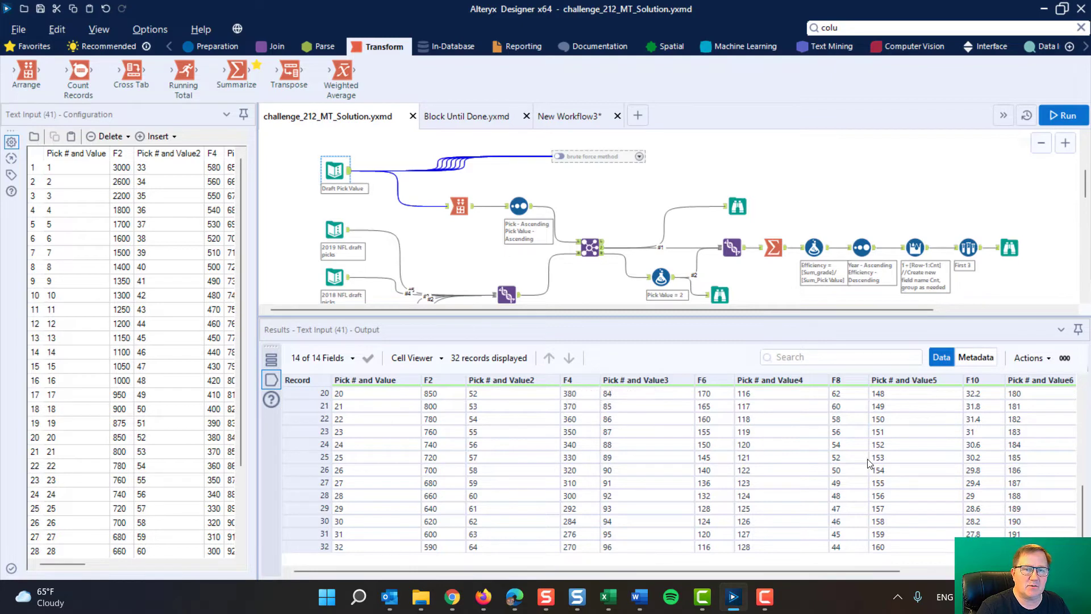
left_click_drag(650, 571, 550, 570)
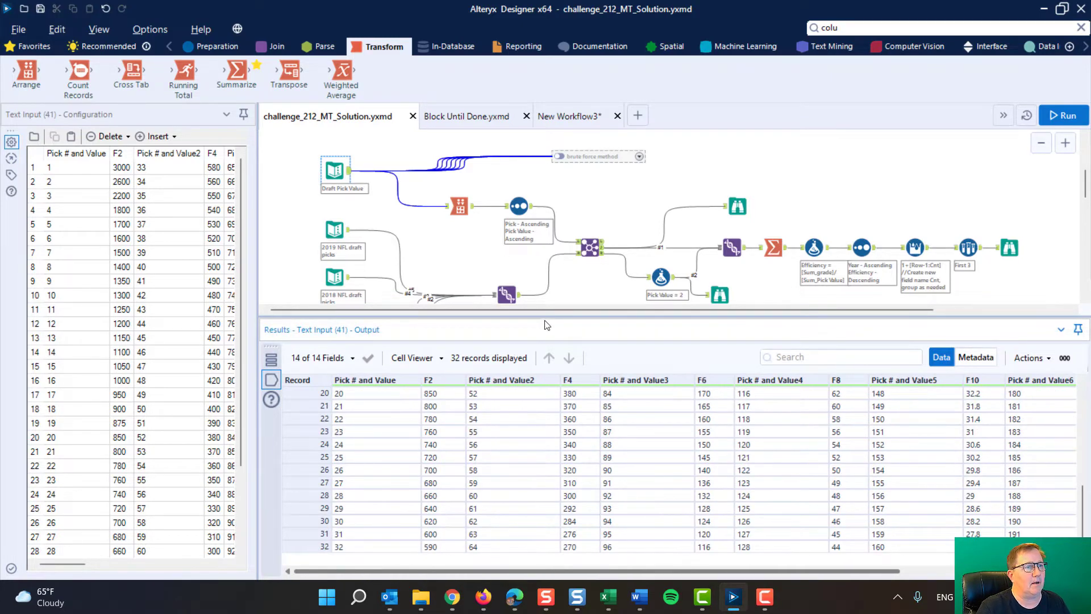
left_click_drag(549, 316, 548, 425)
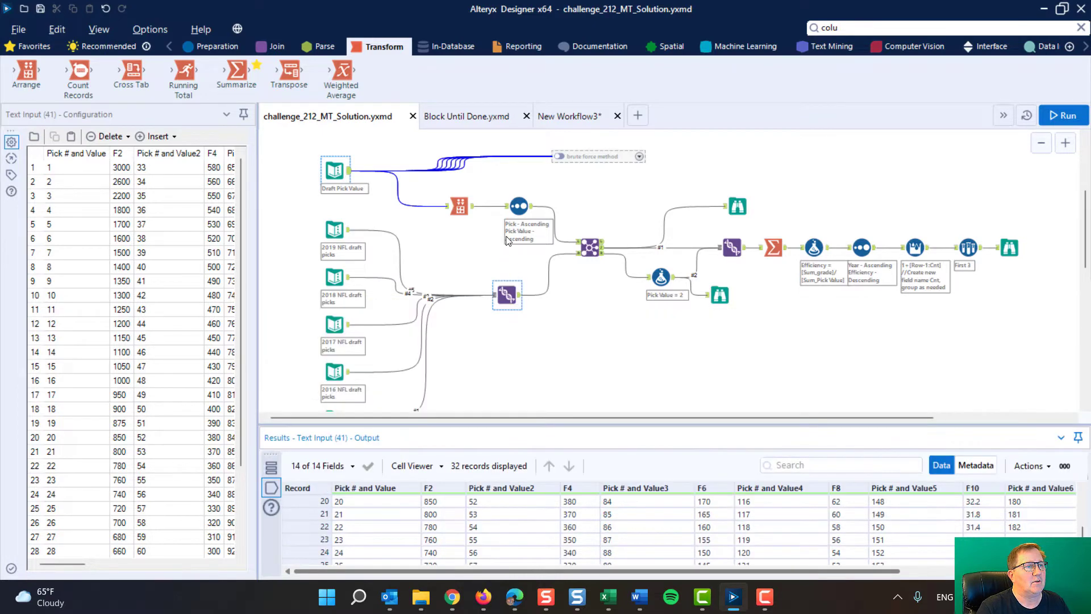
Step: Check the two-column Pick and Pick Value output of the Sort tool after Arrange, from pick 1 through pick 224
left_click(522, 206)
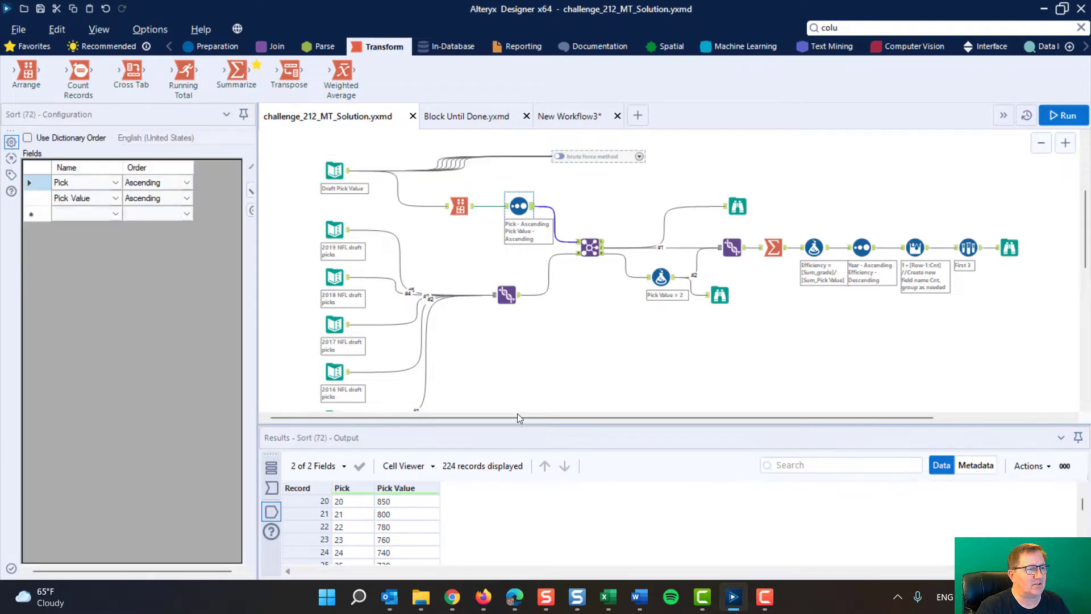
scroll(380, 515, "up", 5)
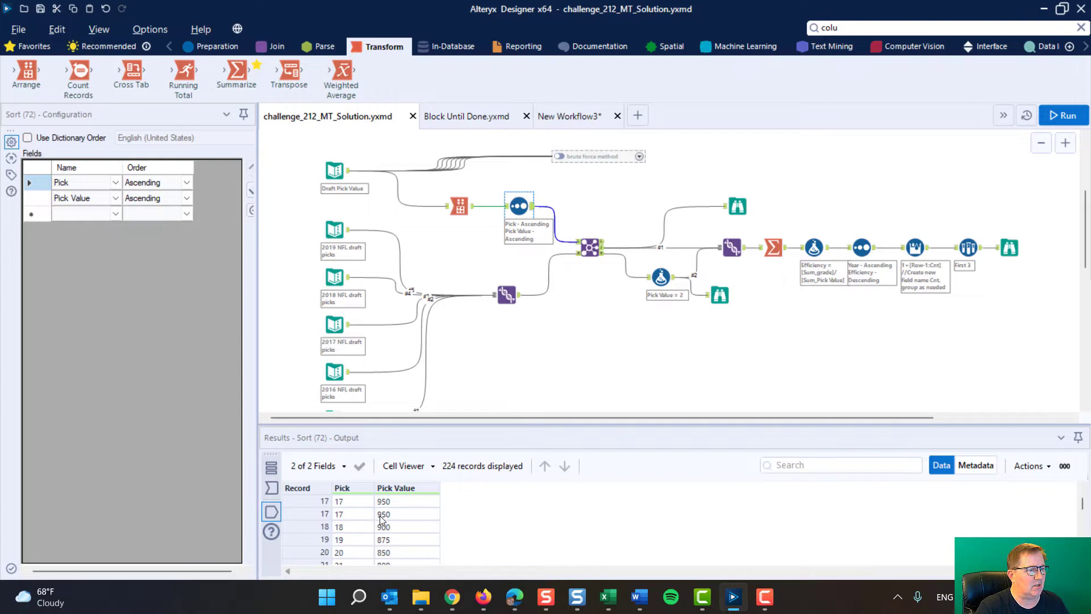
scroll(379, 517, "up", 1)
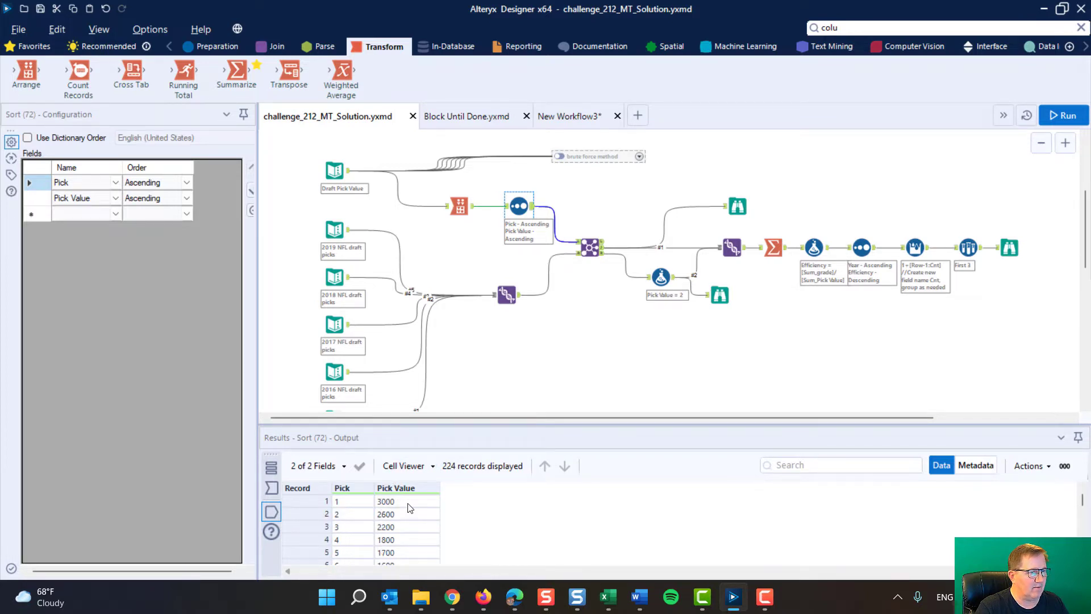
scroll(415, 550, "down", 20)
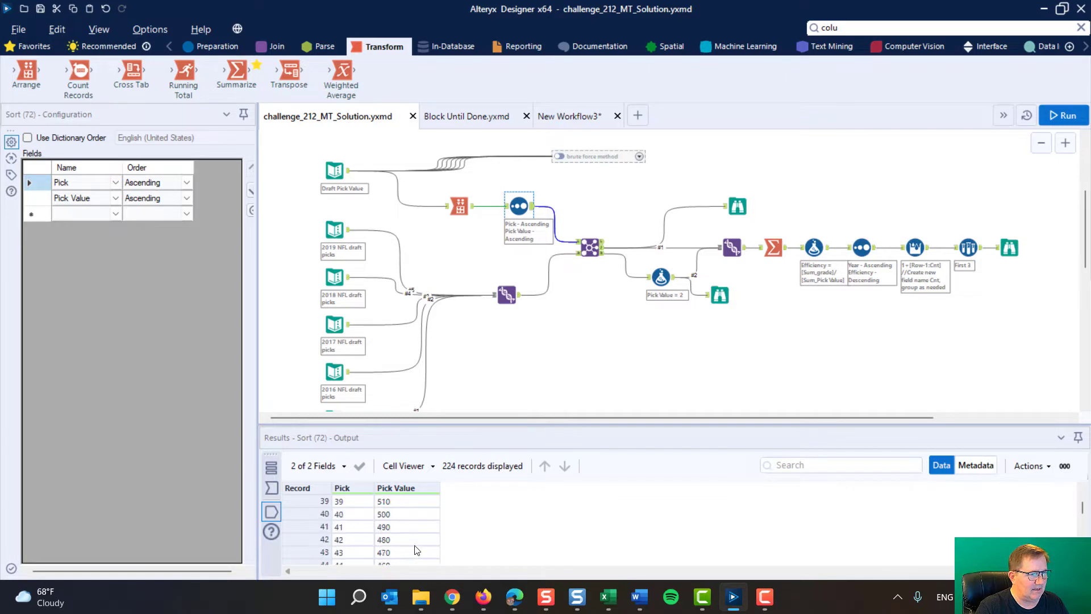
scroll(421, 547, "down", 15)
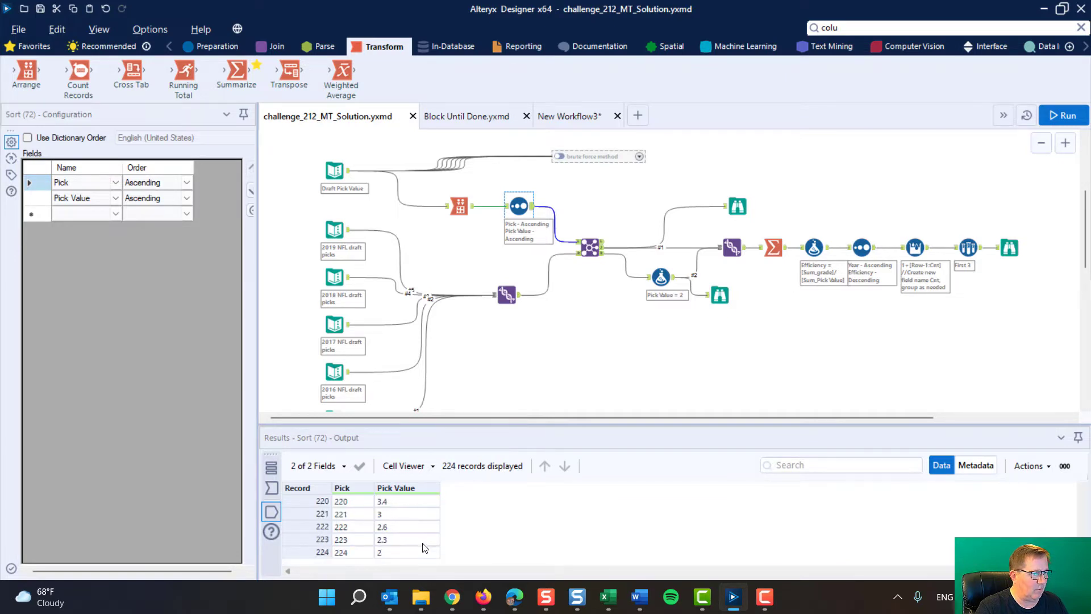
left_click(369, 557)
left_click(379, 557)
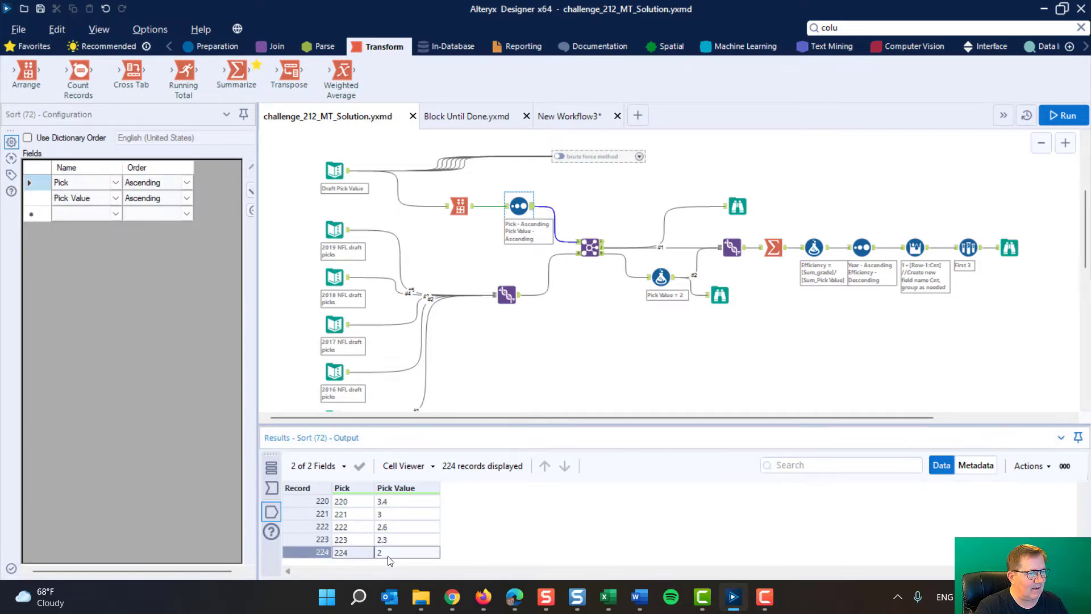
Step: Move the brute force method container below the main workflow, enable and expand it, and enlarge the canvas to show all its tools
left_click(541, 366)
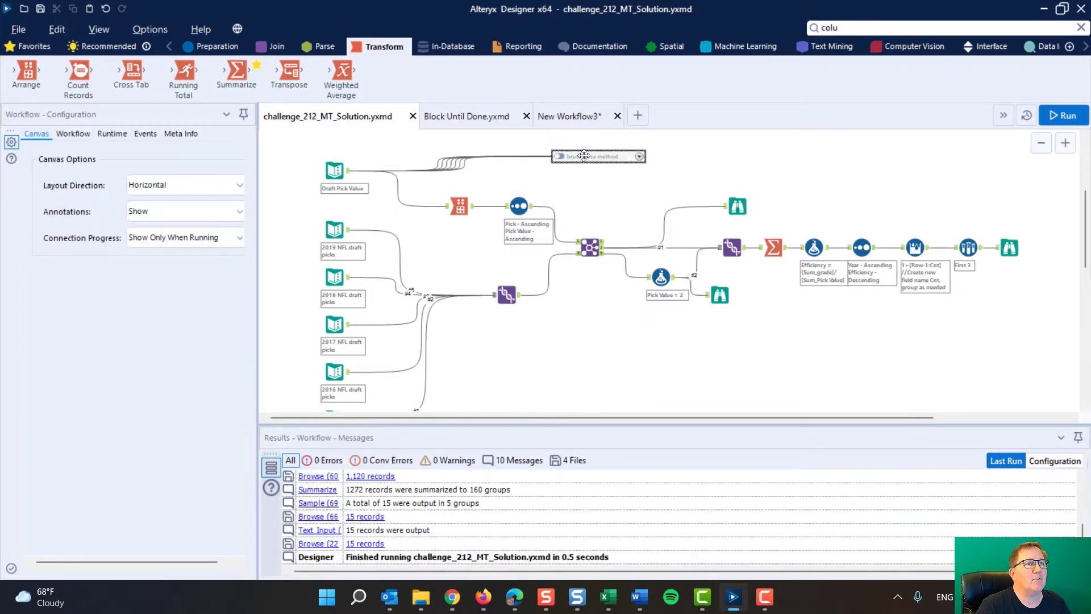
left_click_drag(582, 151, 609, 340)
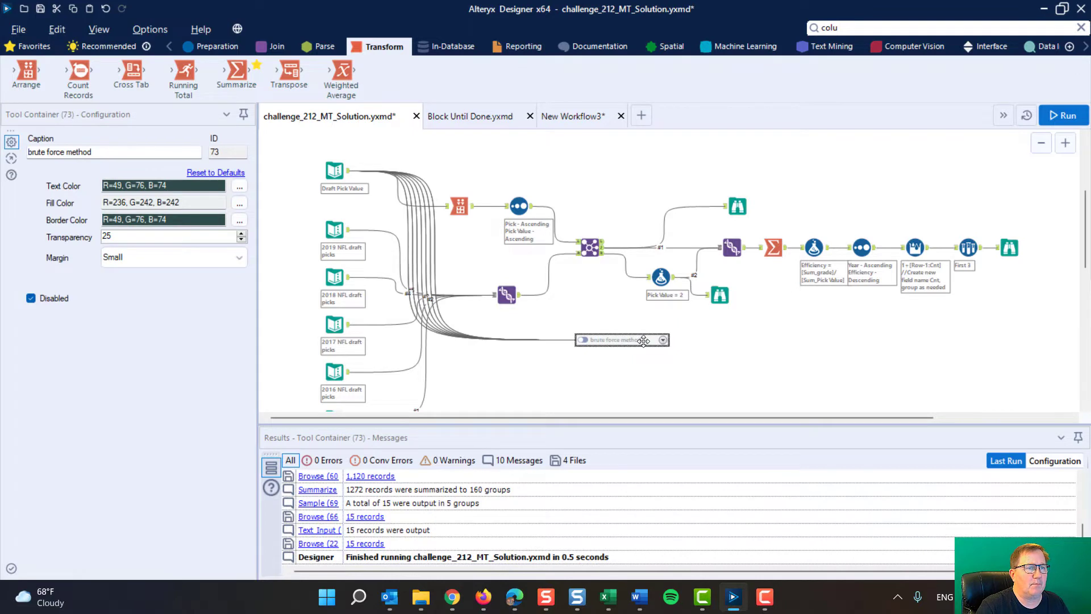
left_click(584, 341)
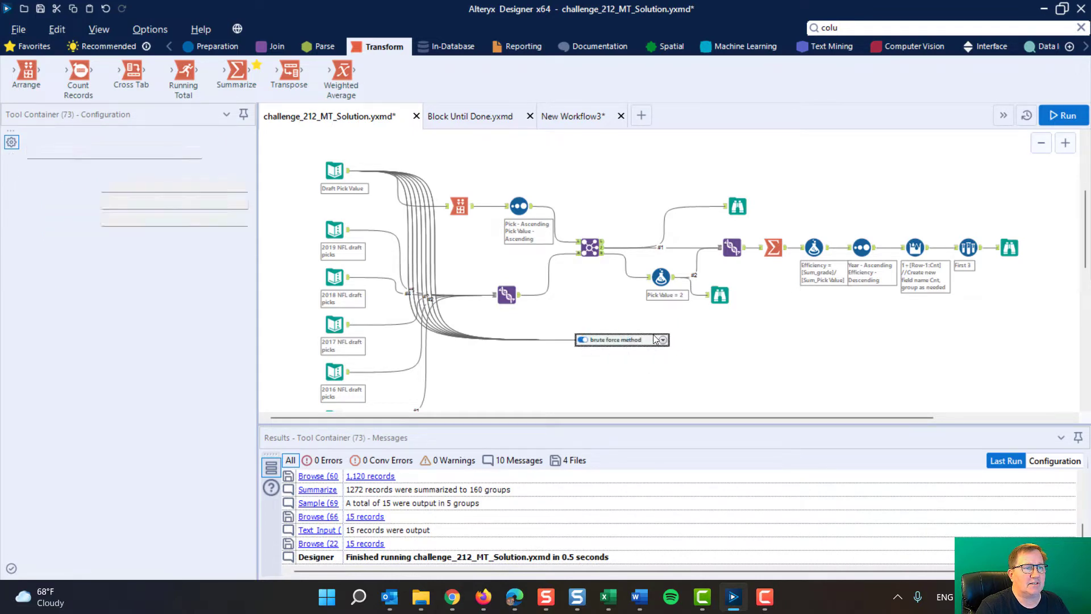
left_click(703, 373)
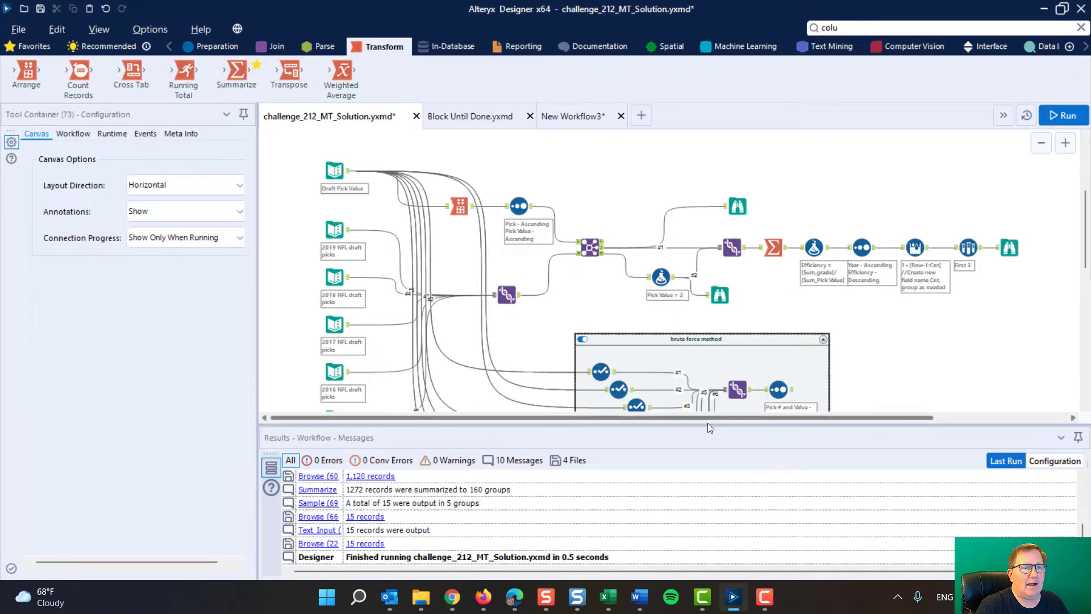
left_click_drag(708, 423, 760, 577)
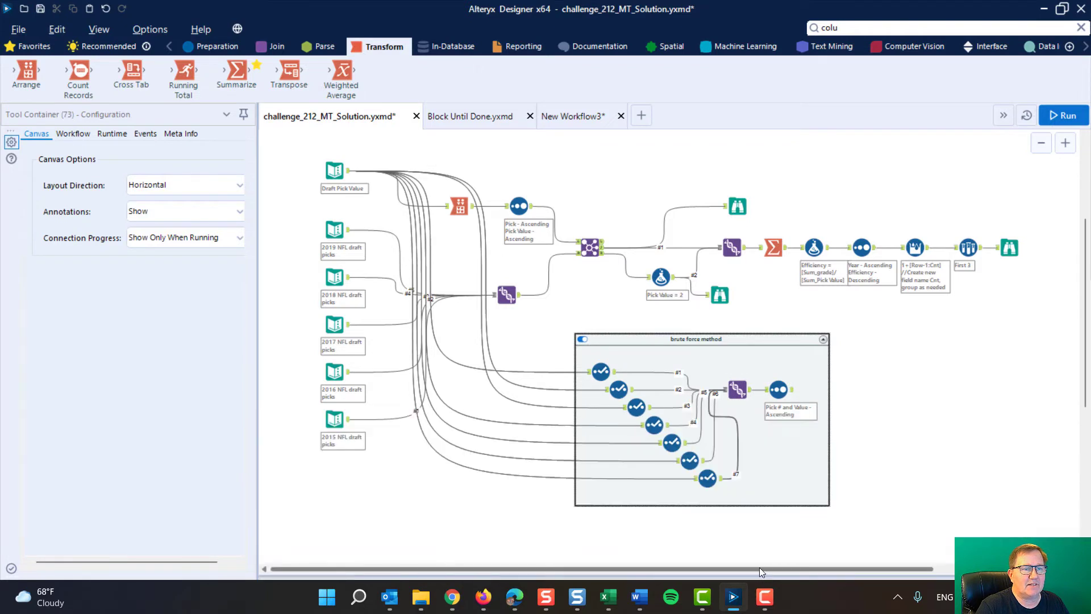
Step: Examine which pick and value field pair each successive Select tool keeps in the brute force method container
left_click(602, 371)
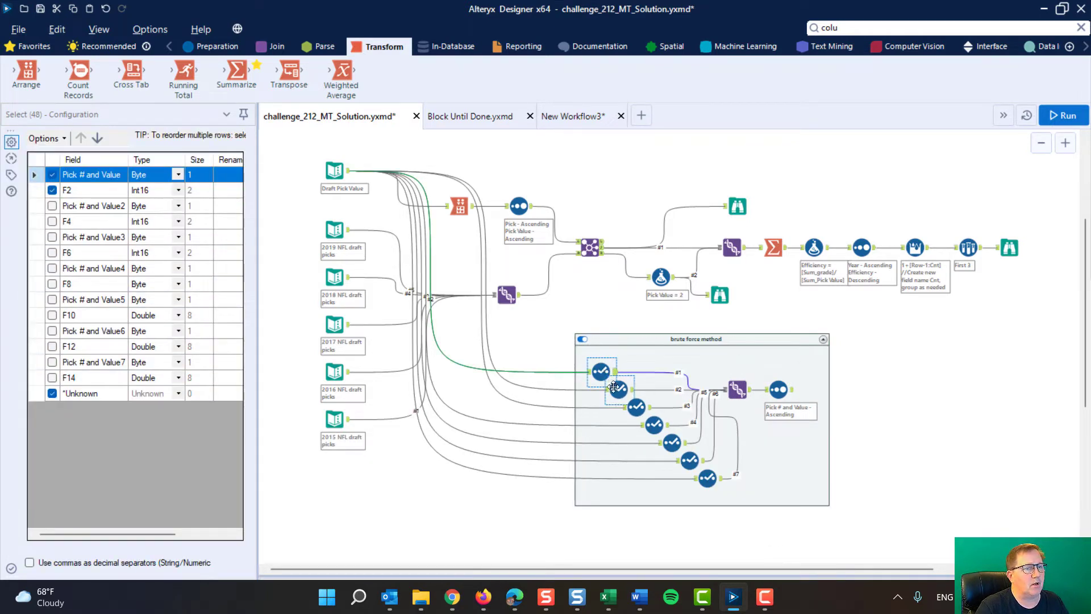
left_click(619, 389)
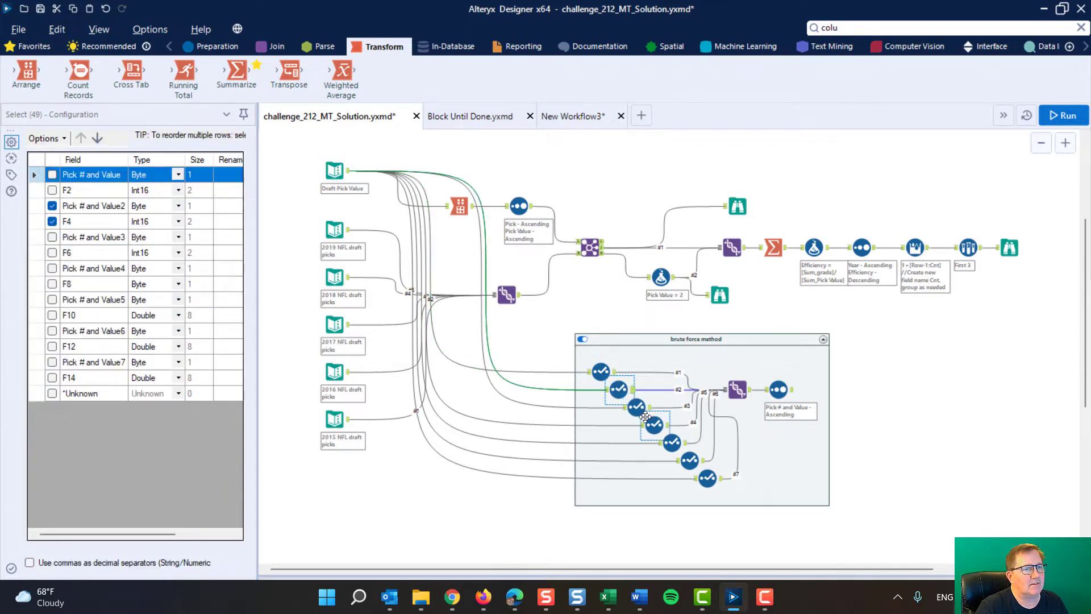
left_click(637, 405)
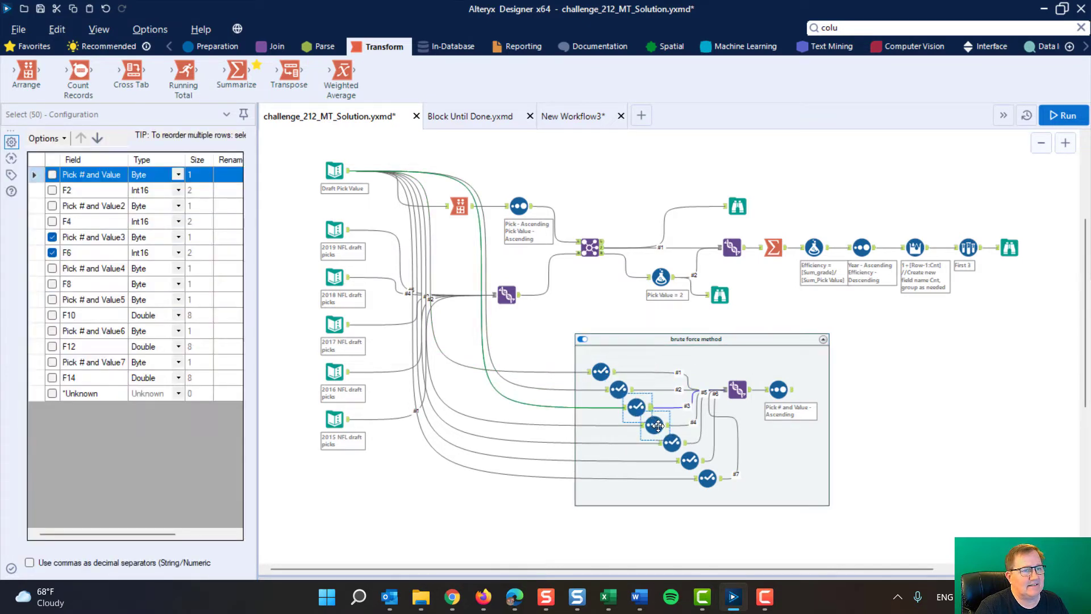
left_click(655, 425)
left_click(670, 441)
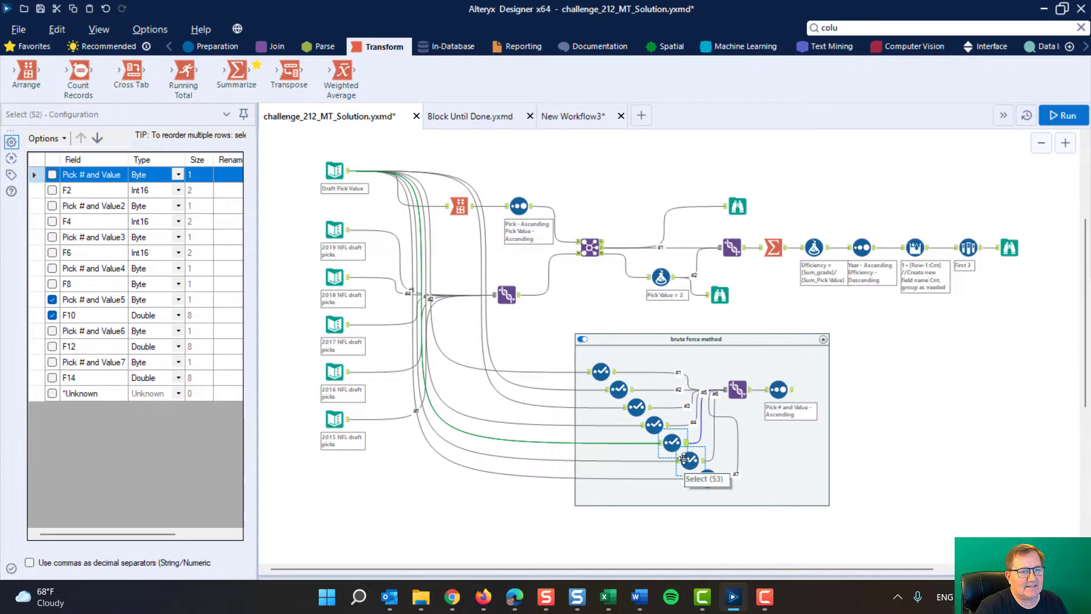
left_click(689, 459)
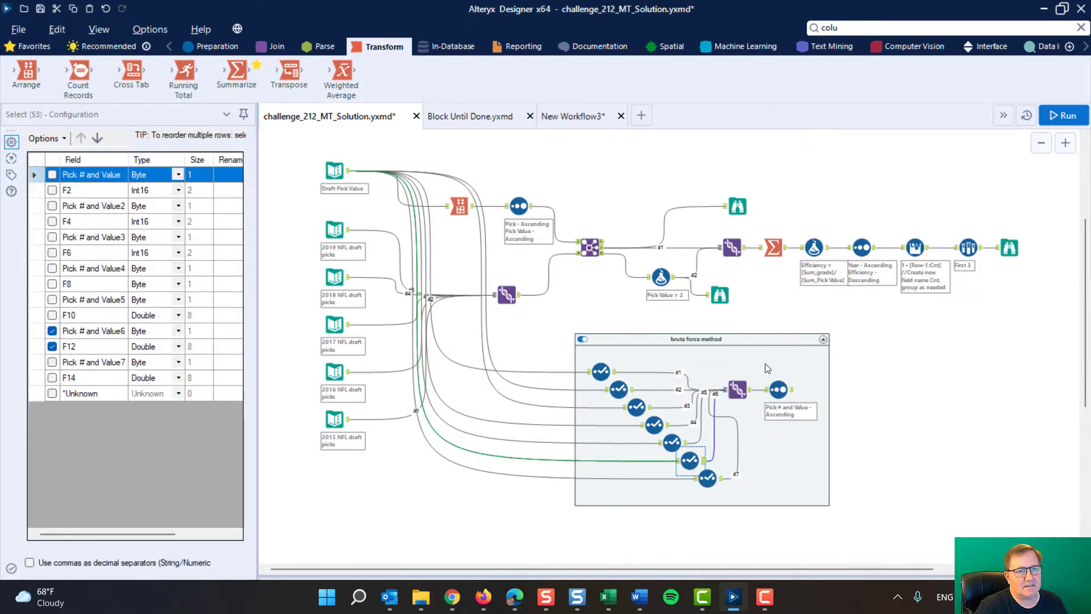
Step: Switch the brute force Union tool to Manually Configure Fields and inspect how its output columns line up
left_click(736, 388)
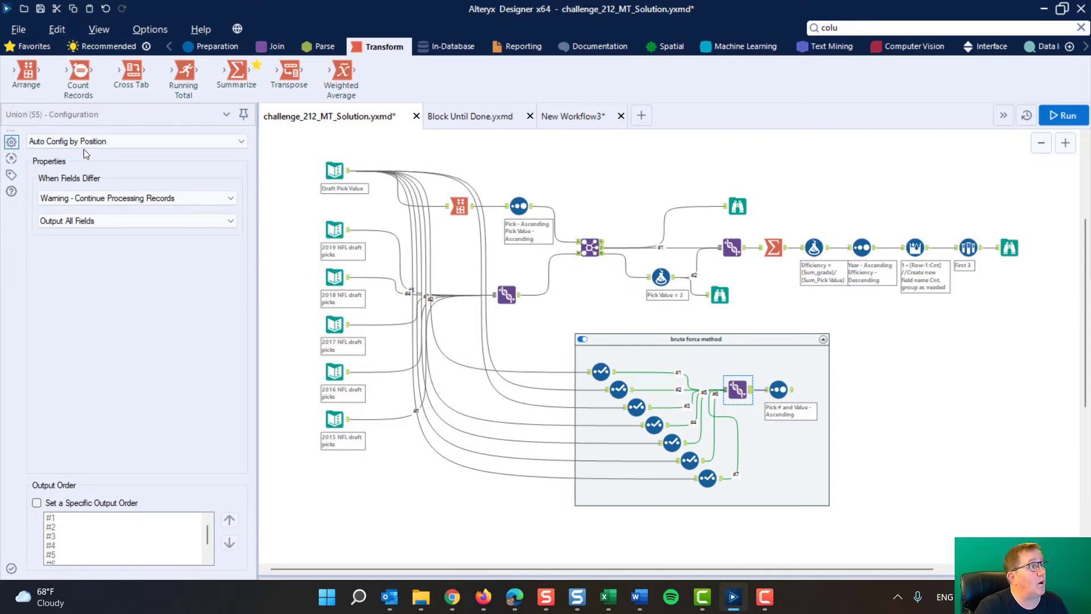
left_click(240, 141)
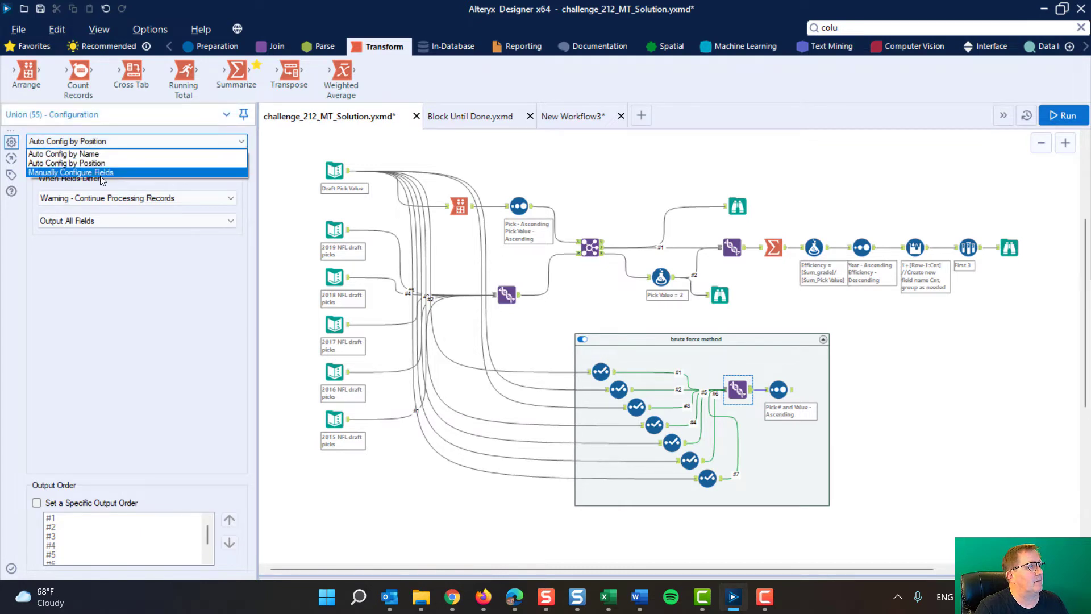
left_click(101, 171)
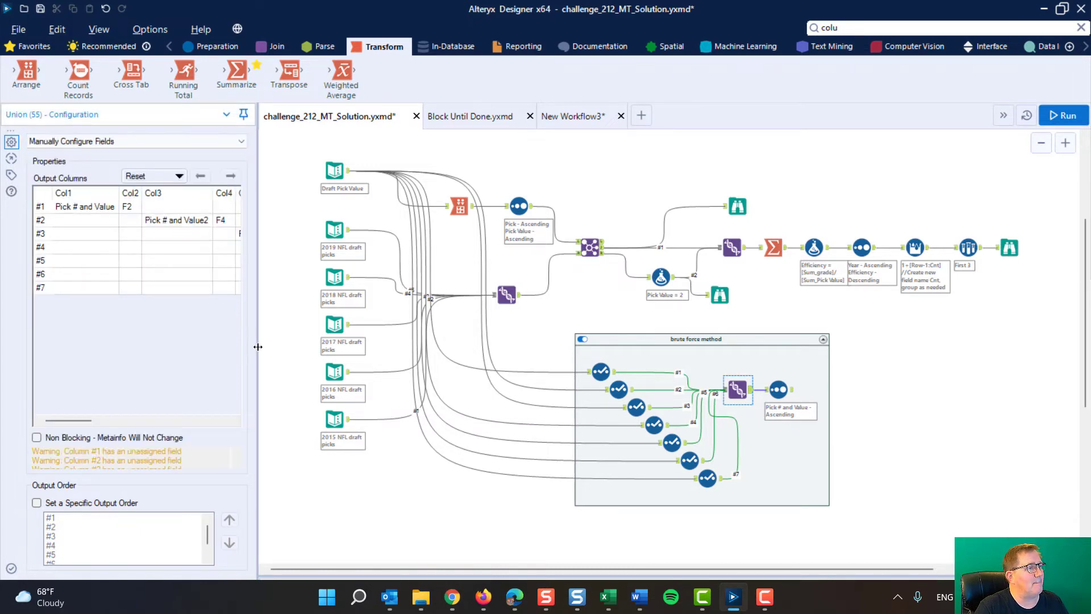
left_click_drag(399, 355, 559, 358)
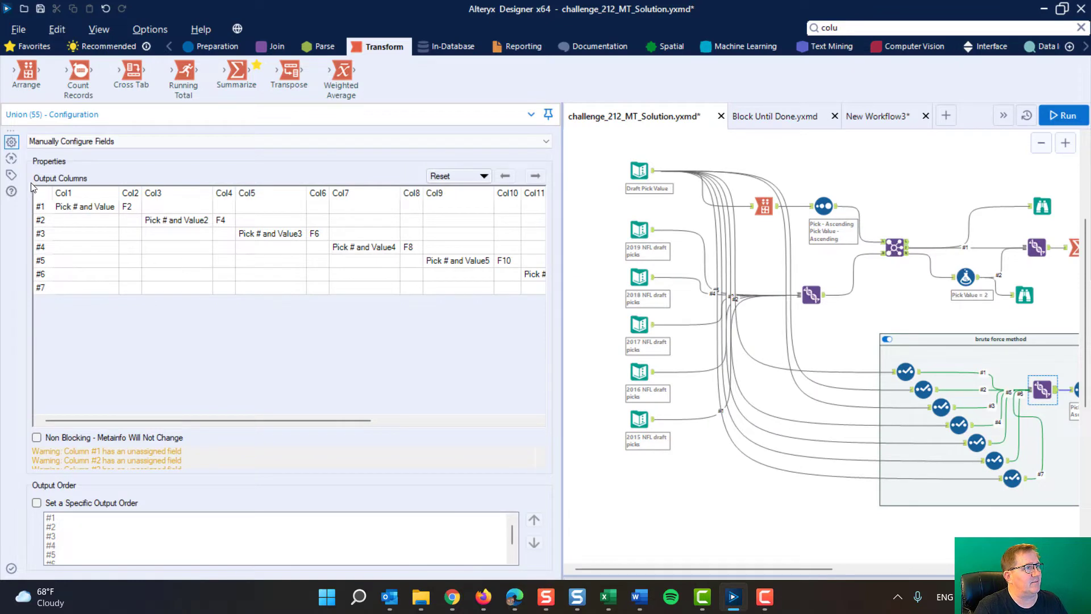
left_click_drag(165, 422, 16, 386)
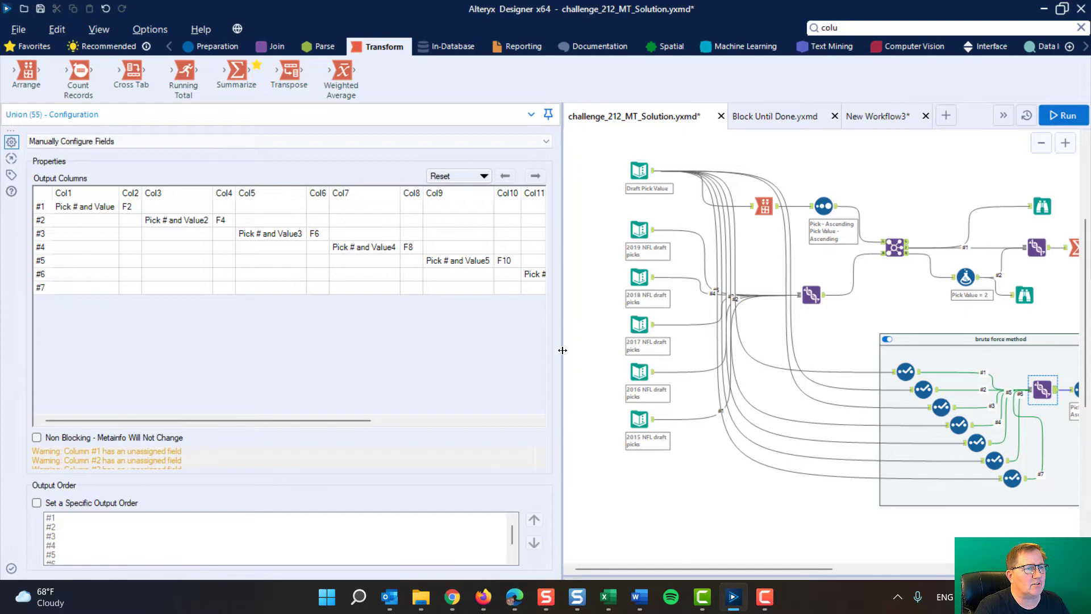
left_click_drag(563, 351, 198, 329)
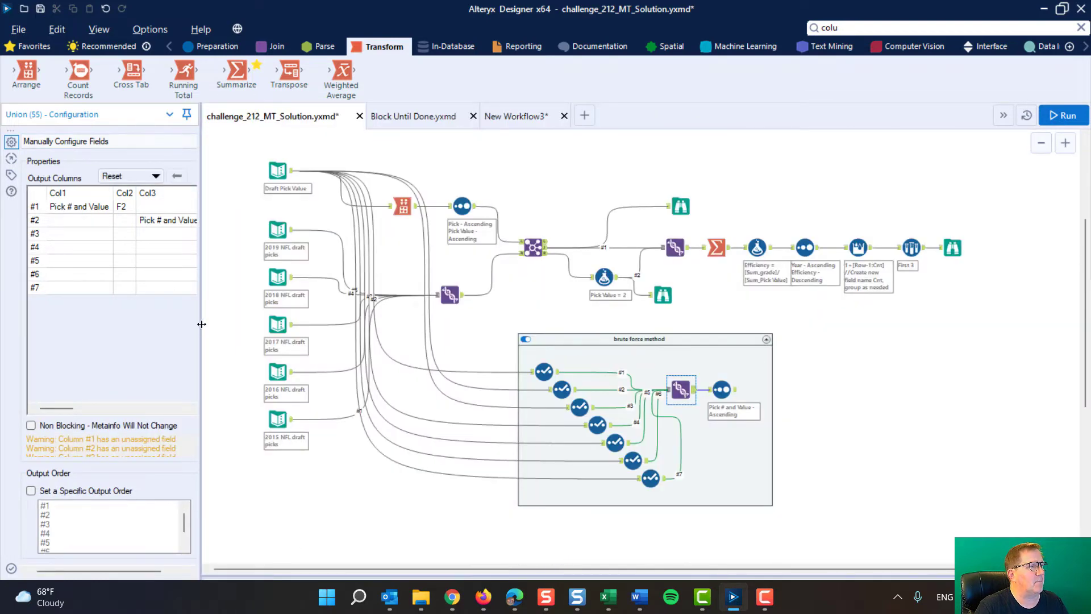
left_click_drag(202, 324, 300, 324)
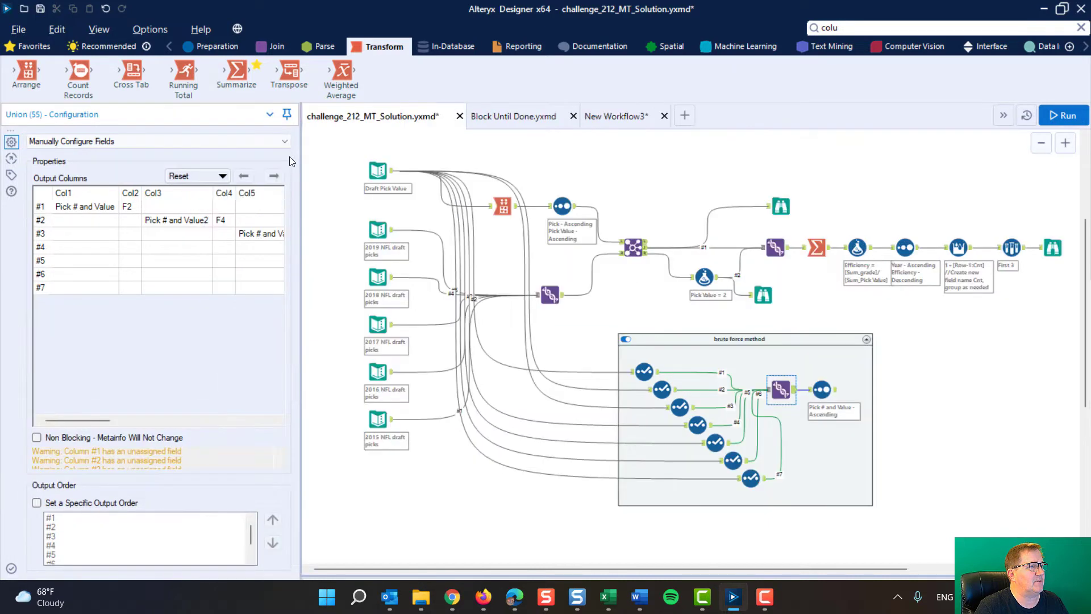
Step: Set the brute force Union tool to Auto Config by Position and disable the brute force method container
left_click(285, 140)
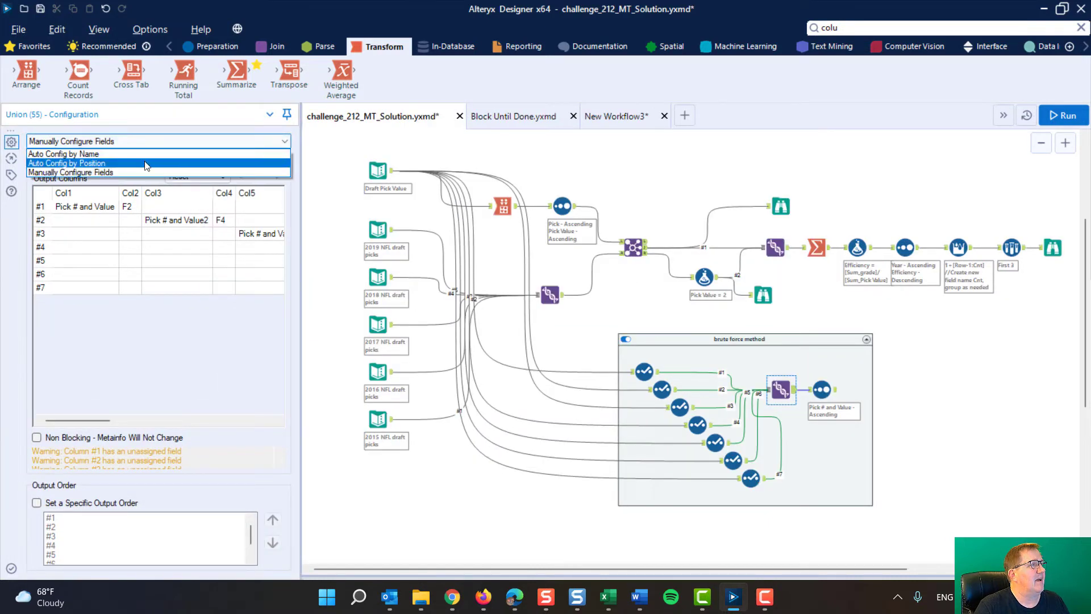
left_click(147, 163)
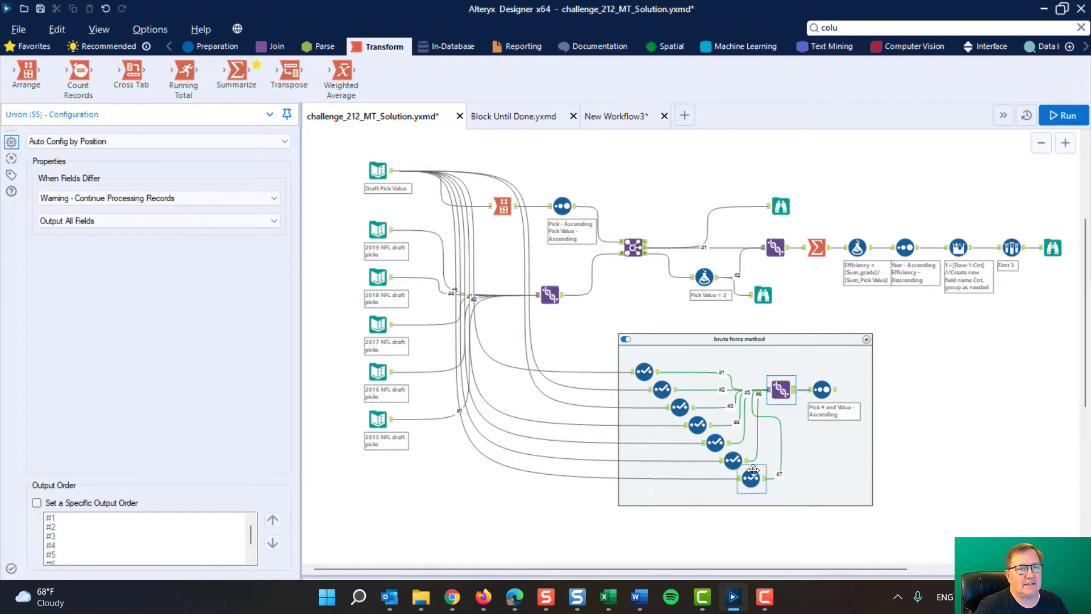
left_click(625, 340)
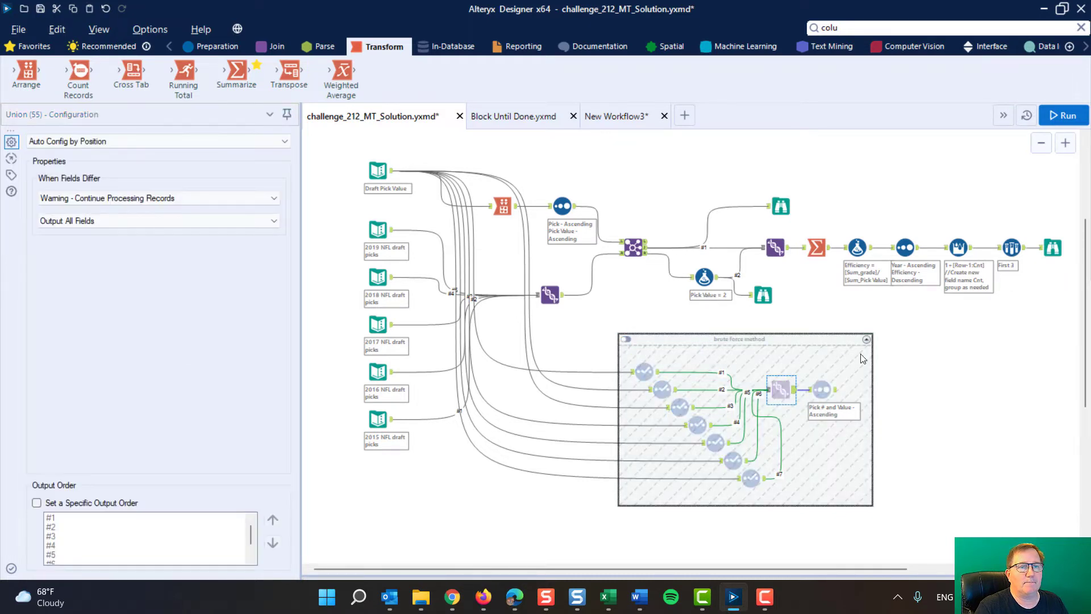
Step: Collapse the brute force method container and move it above the main workflow, beside the Draft Pick Value input
left_click(867, 340)
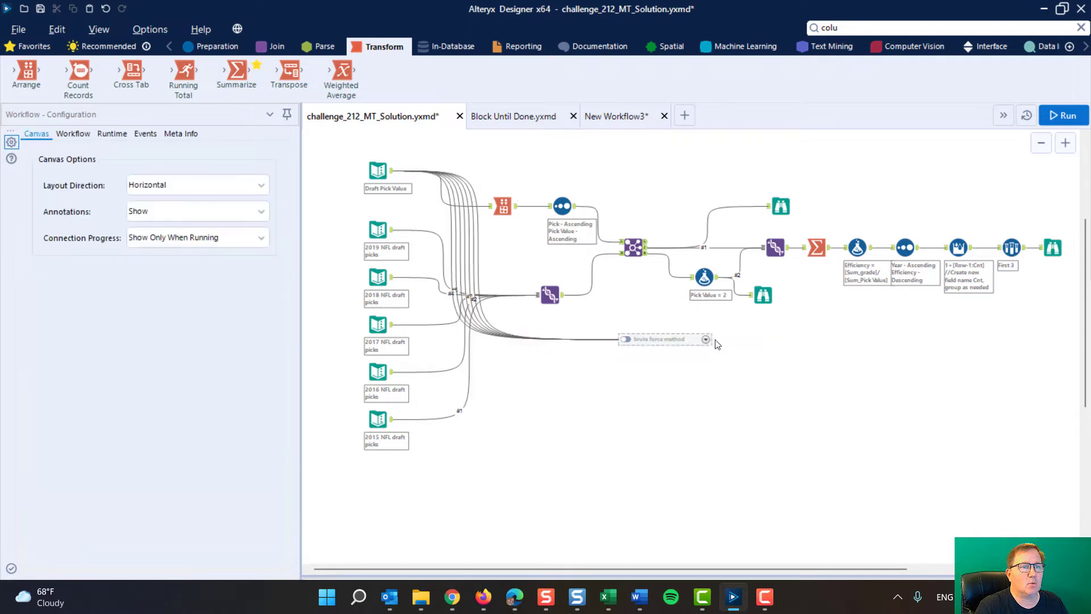
left_click_drag(658, 339, 584, 249)
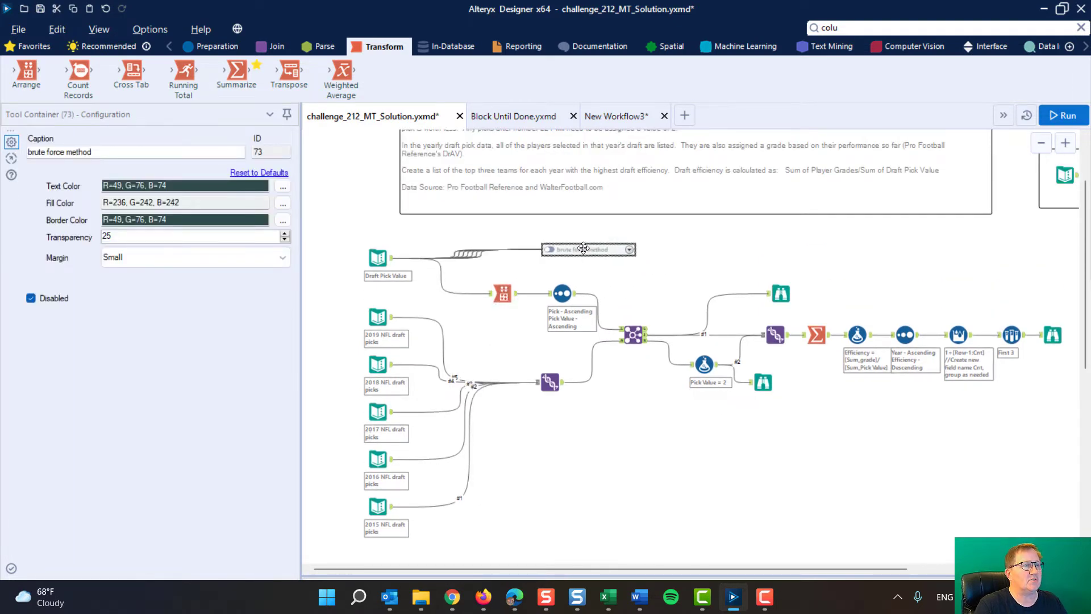
Step: Inspect the Arrange tool fed by Draft Pick Value, widening its Pick and Pick Value output columns to read the field pairings
left_click(503, 294)
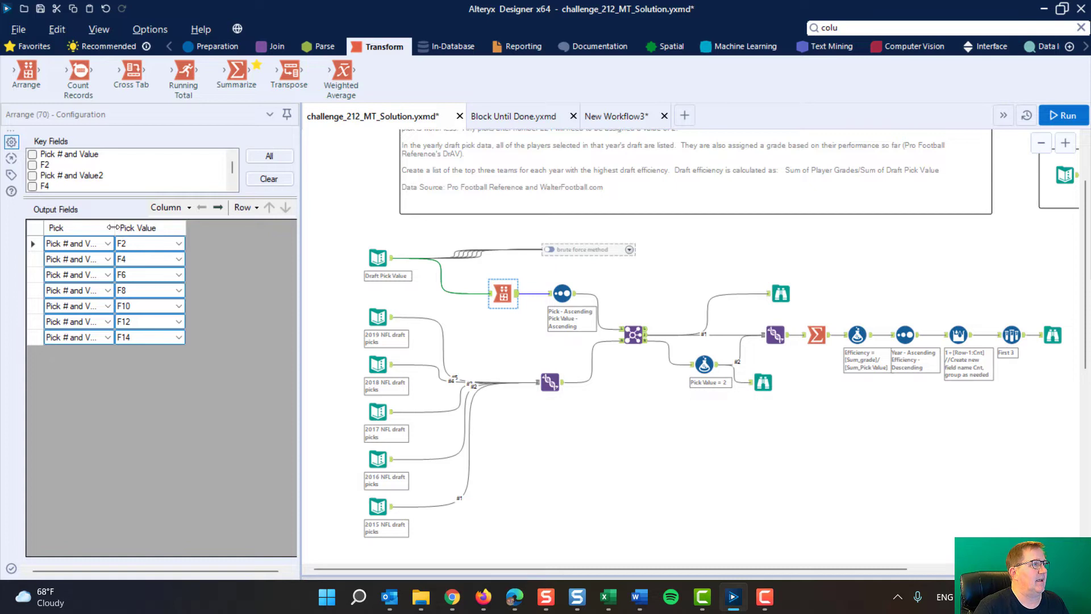
left_click_drag(113, 228, 151, 228)
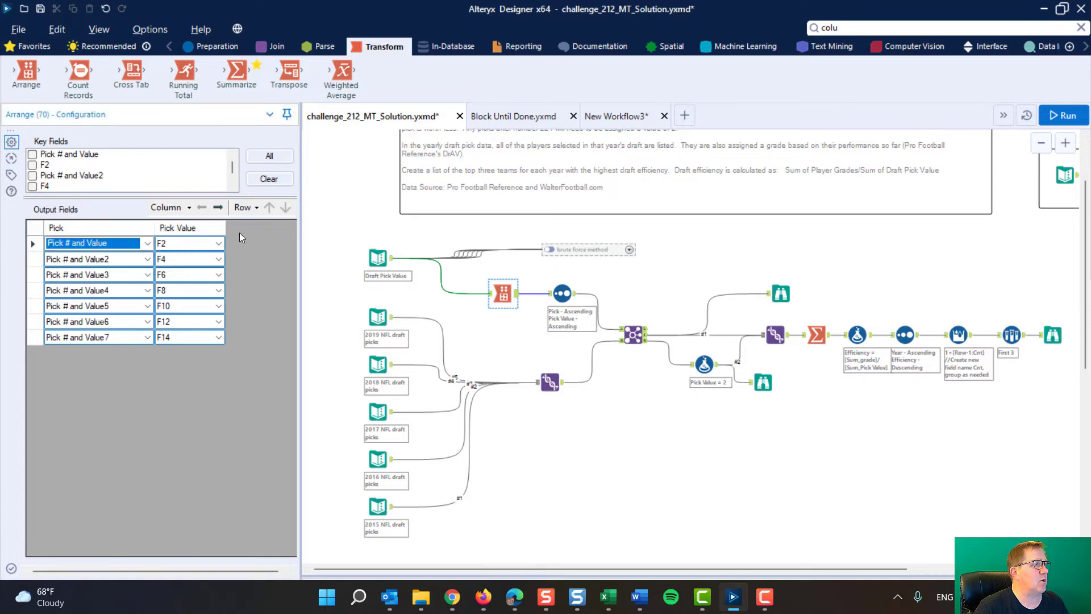
left_click_drag(223, 226, 250, 227)
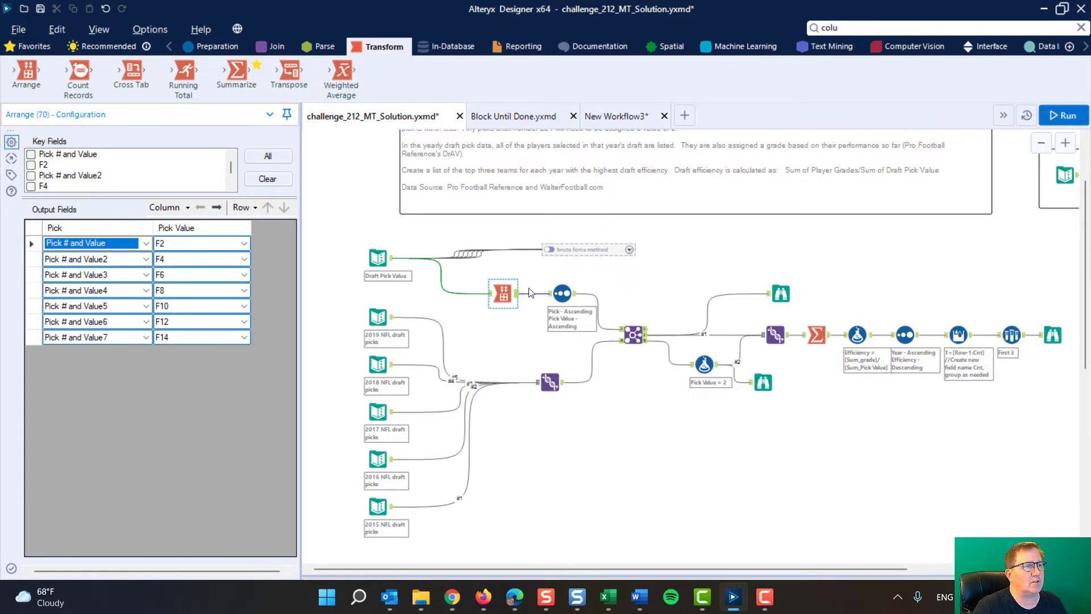
Step: Switch to New Workflow3, open its Arrange tool's configuration and enlarge the key fields list to show every field
left_click(632, 117)
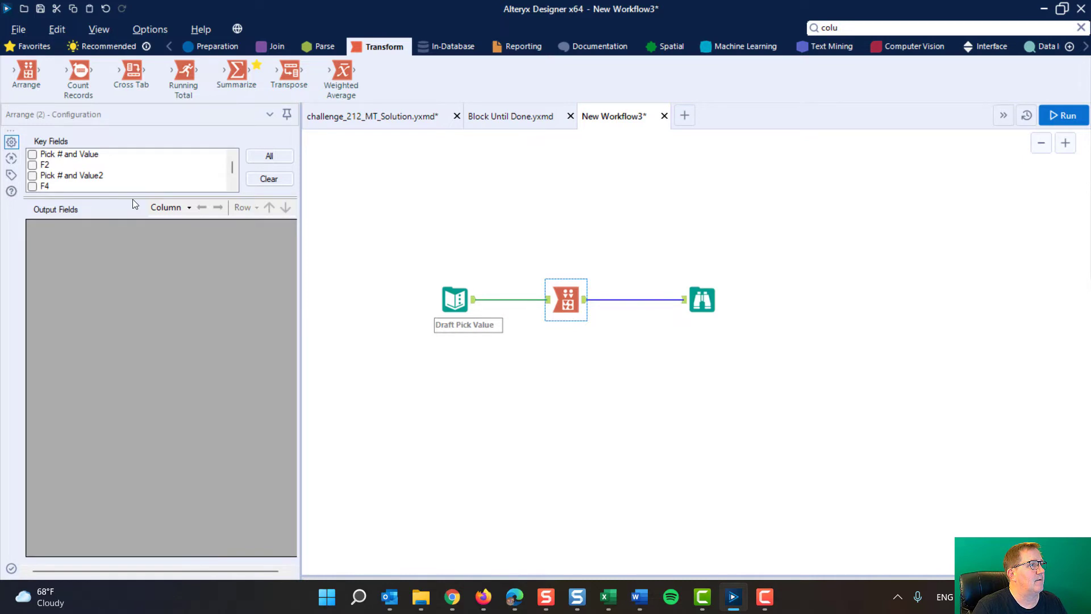
left_click_drag(135, 196, 132, 326)
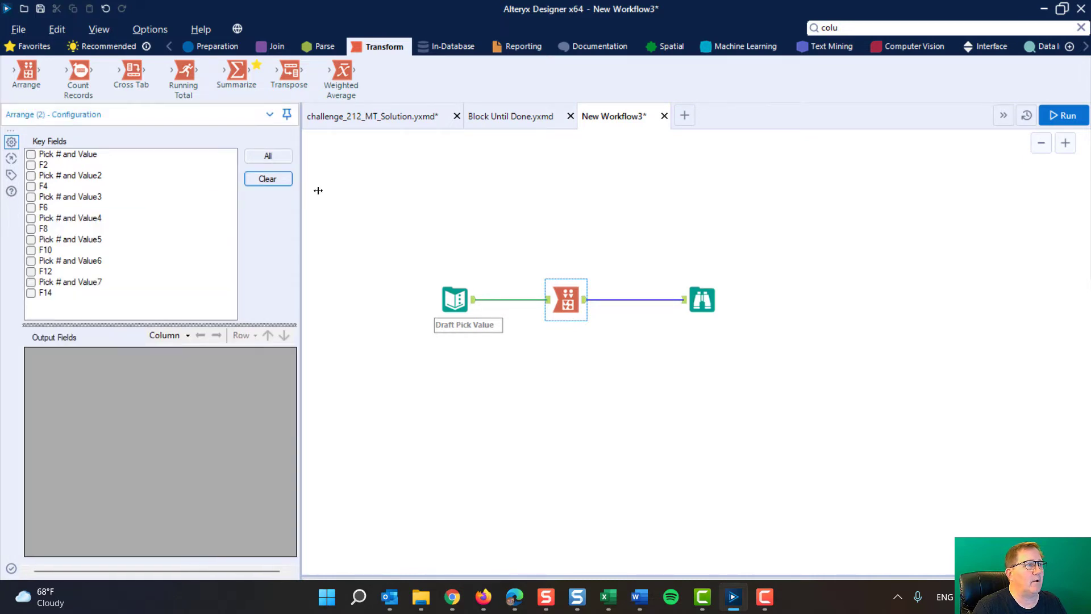
left_click_drag(405, 220, 747, 382)
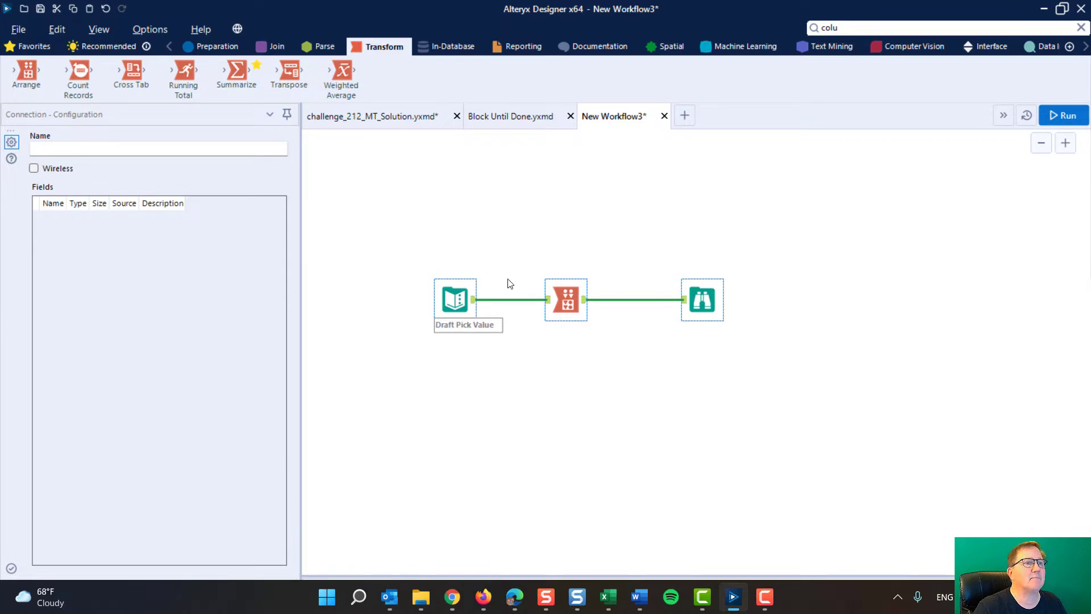
left_click(568, 300)
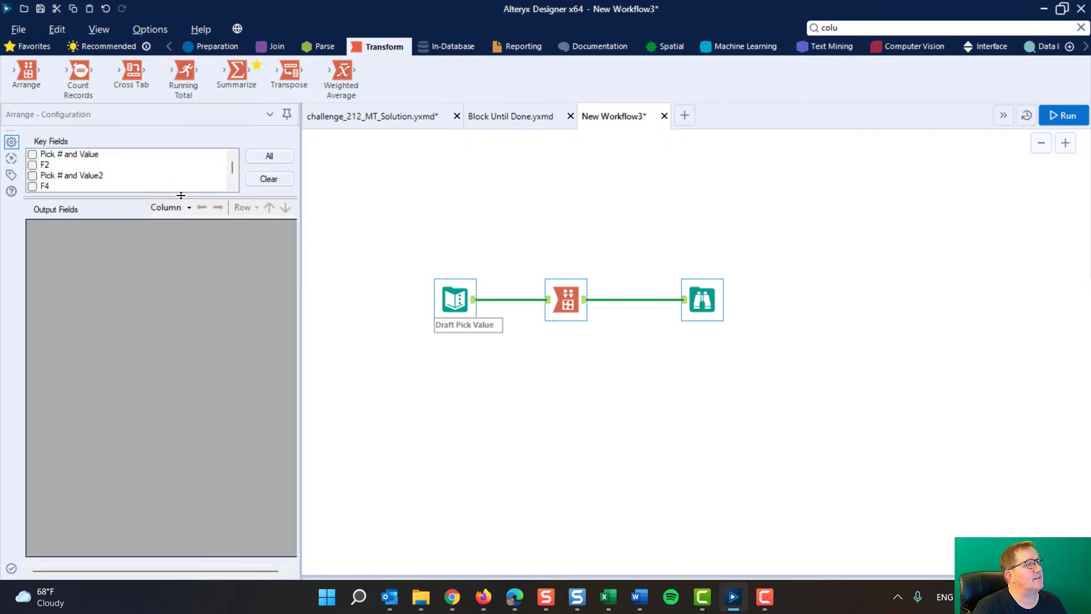
left_click_drag(179, 195, 163, 317)
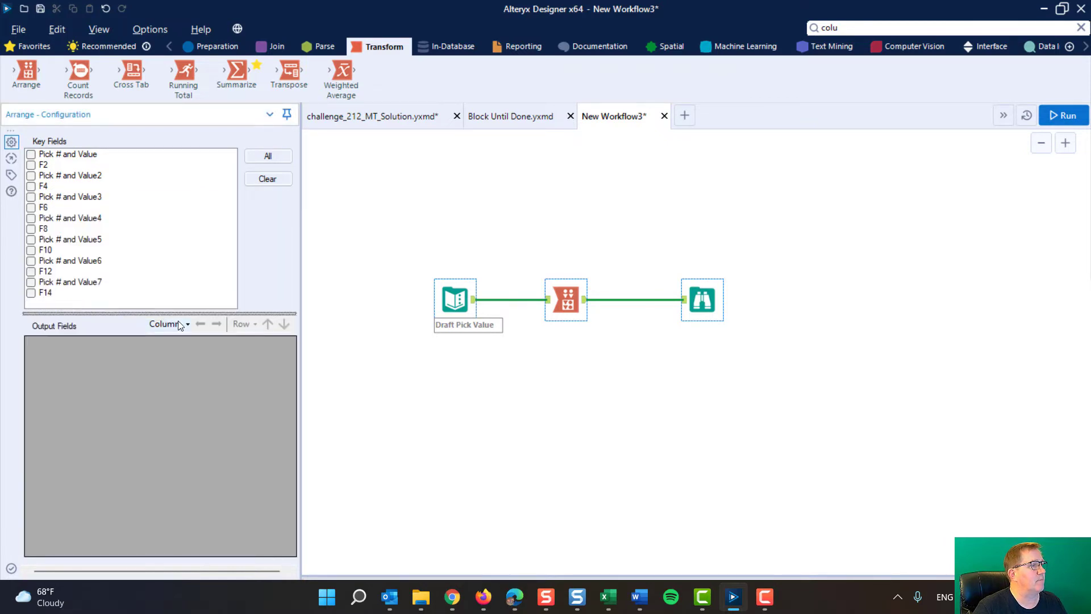
Step: Start a new output column with header Pick Order, adding a new description column named Description that takes its values from field names
left_click(184, 324)
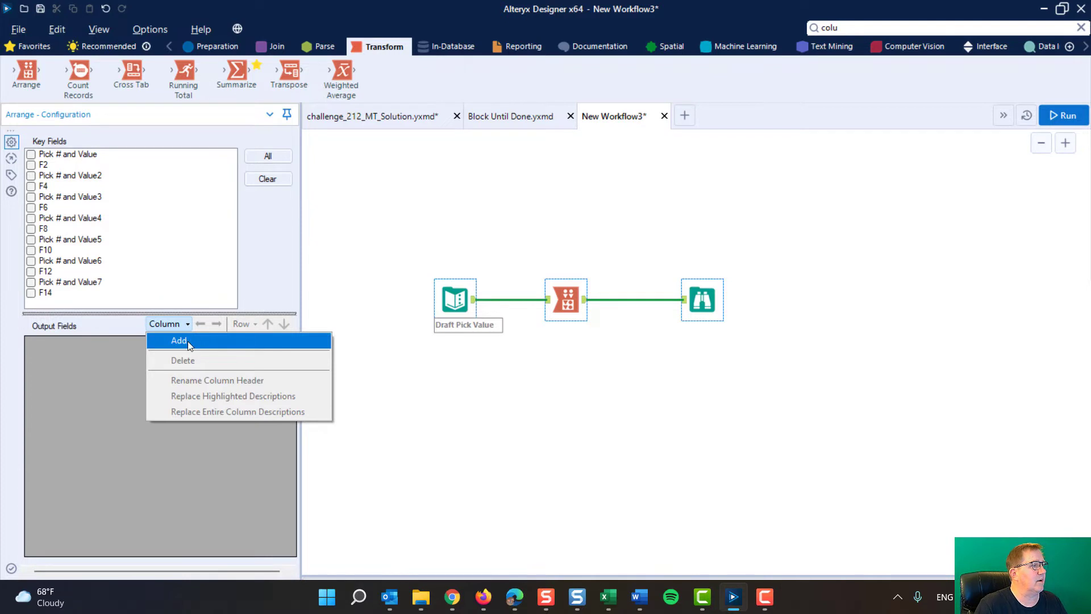
left_click(188, 341)
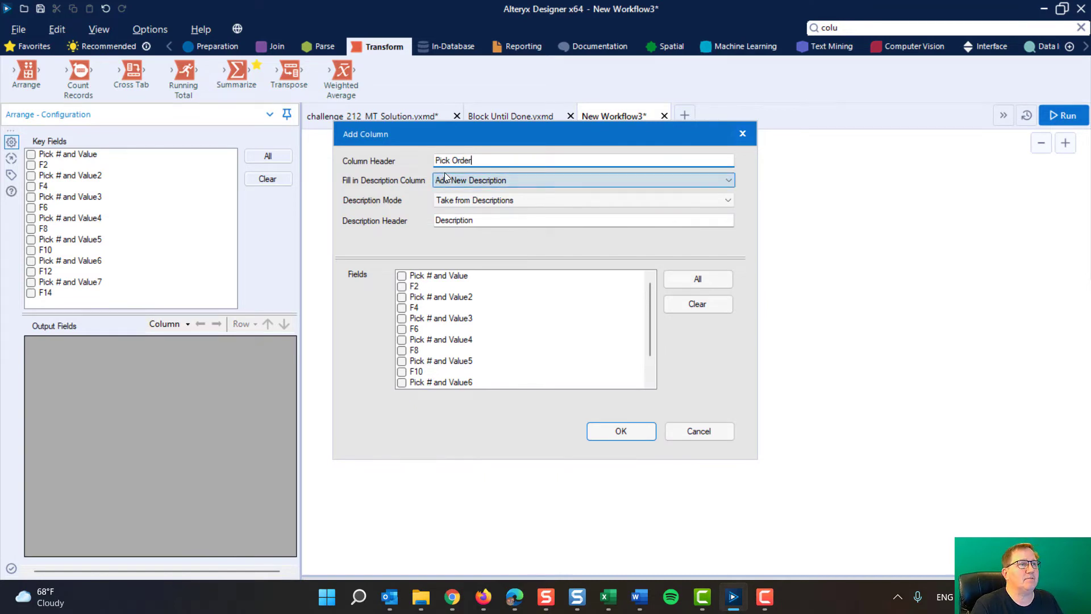
left_click(503, 180)
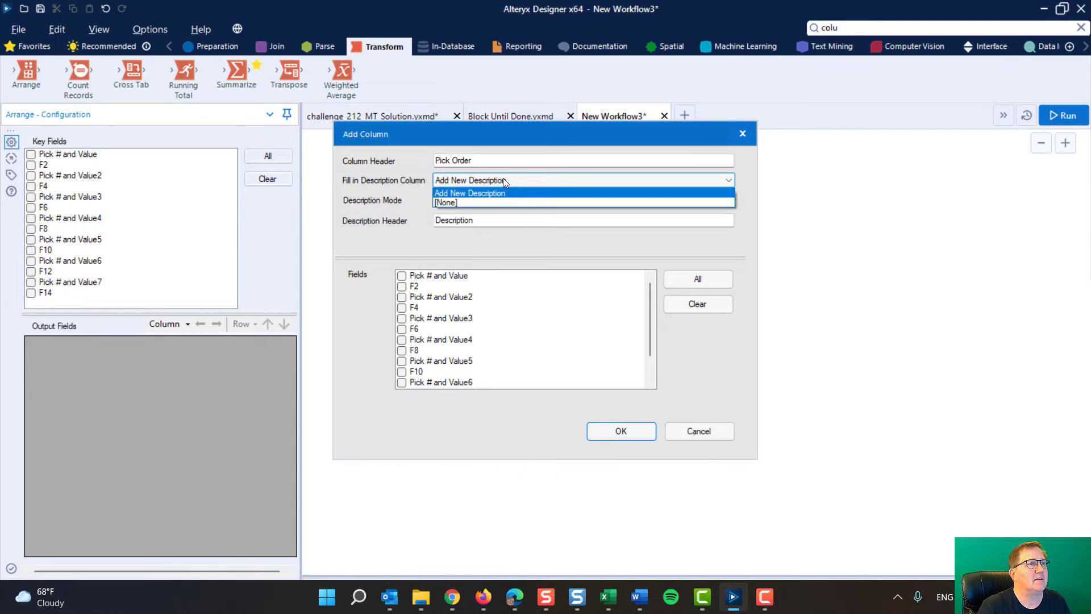
left_click(493, 194)
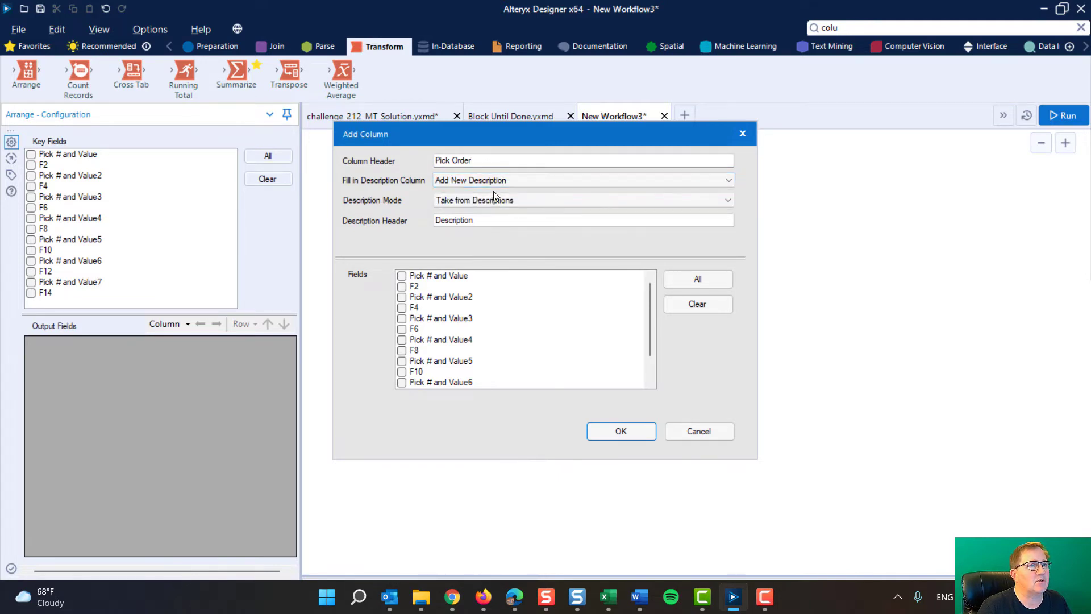
left_click(499, 201)
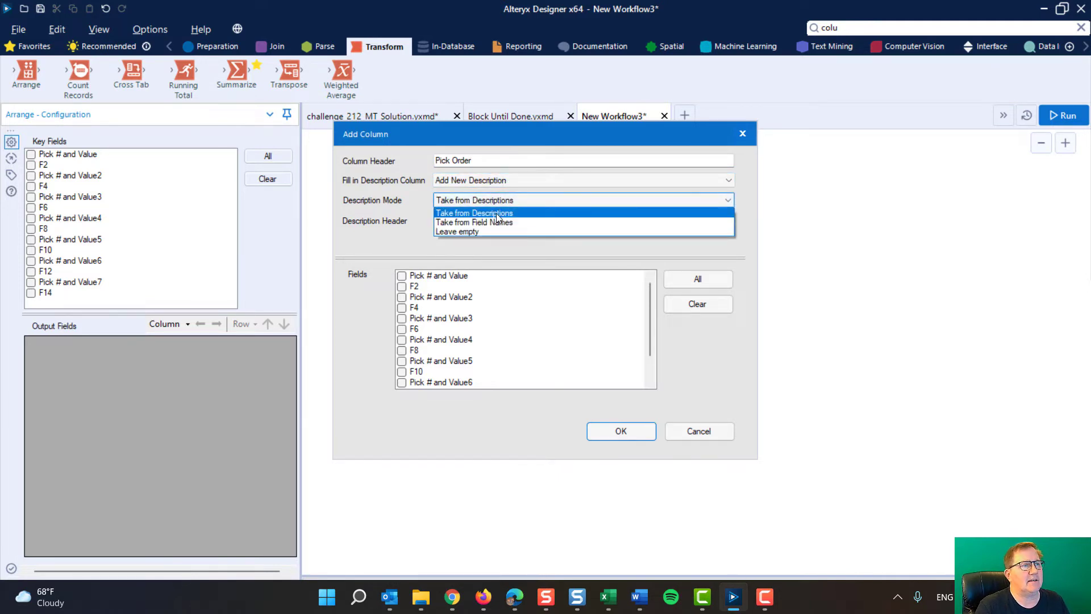
left_click(493, 222)
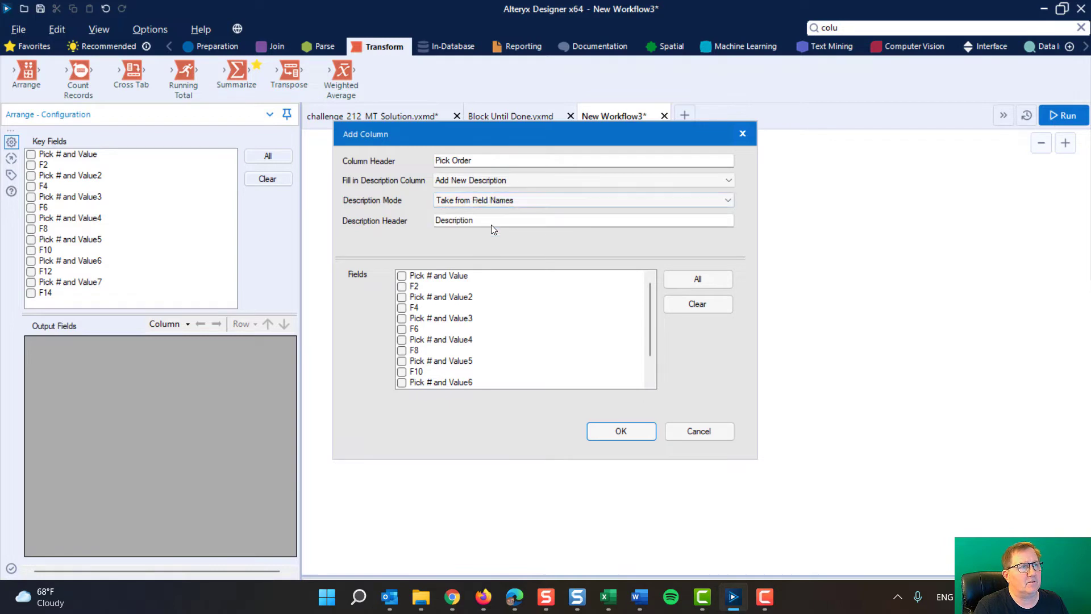
left_click(491, 218)
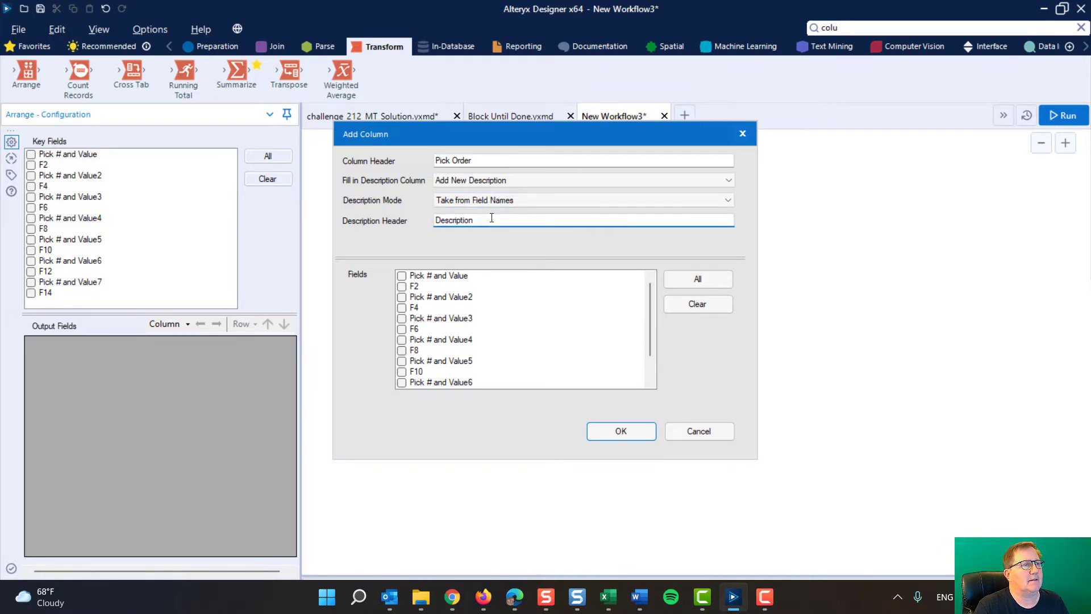
left_click_drag(486, 219, 410, 216)
left_click(492, 221)
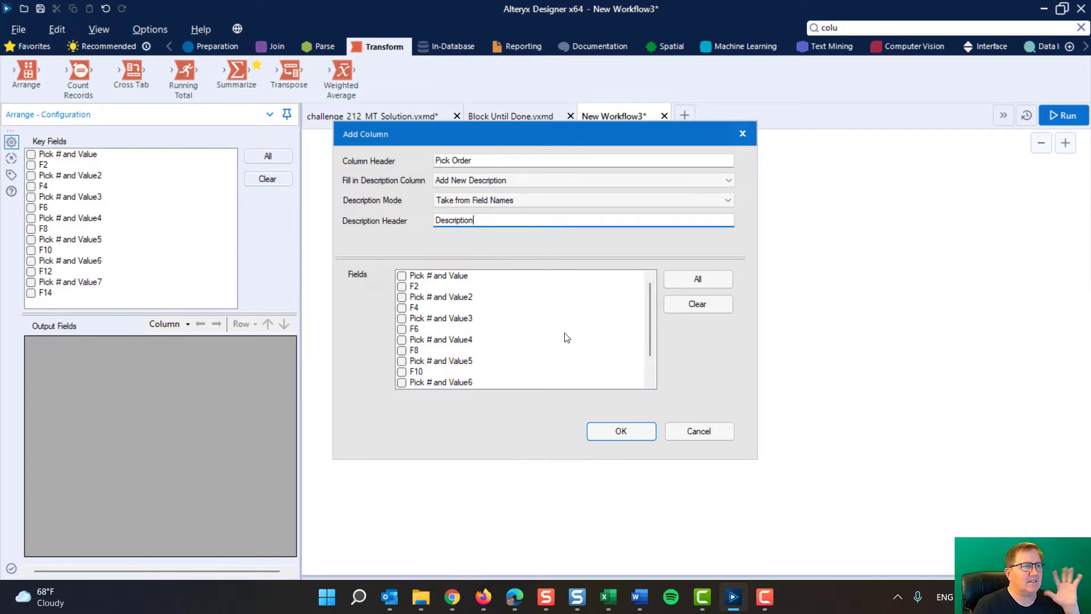
Step: Include the fields Pick # and Value through Pick # and Value7 in the Pick Order column and add it to the output
left_click(401, 276)
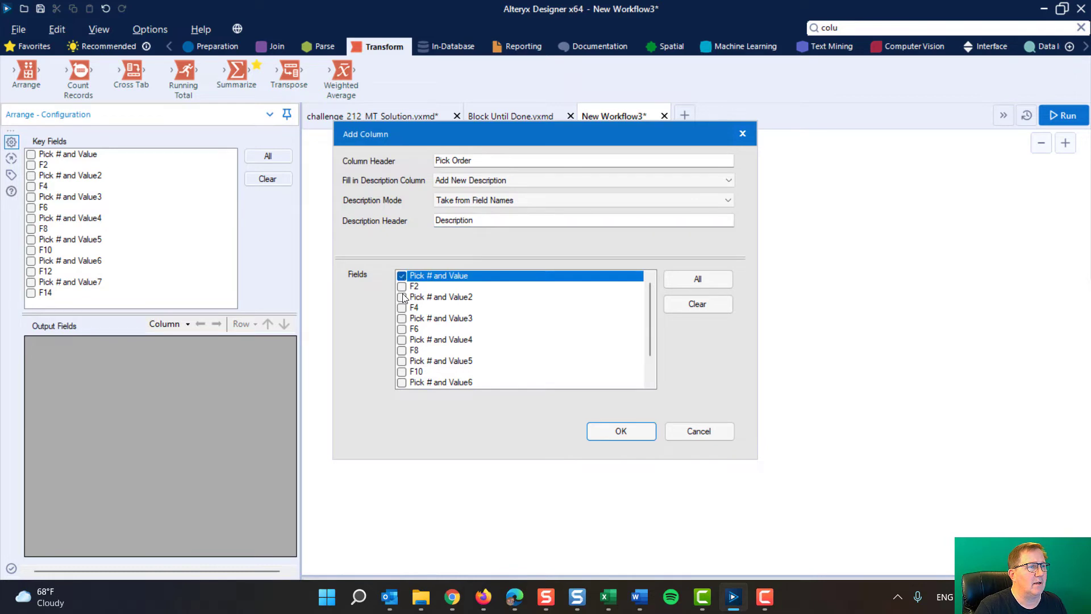
left_click(402, 297)
left_click(402, 319)
left_click(402, 340)
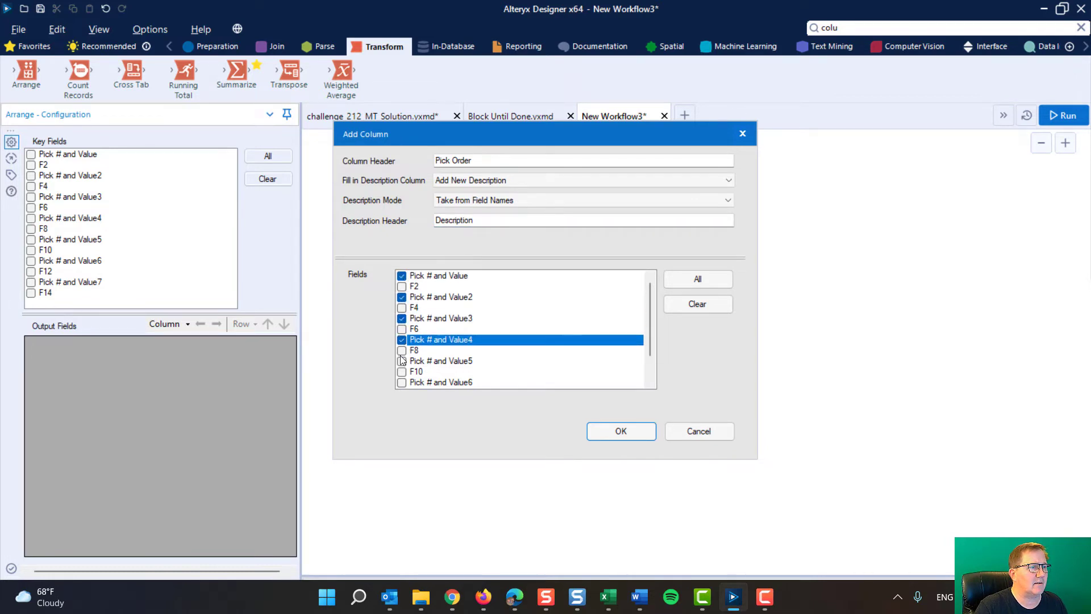
left_click(402, 361)
left_click(402, 383)
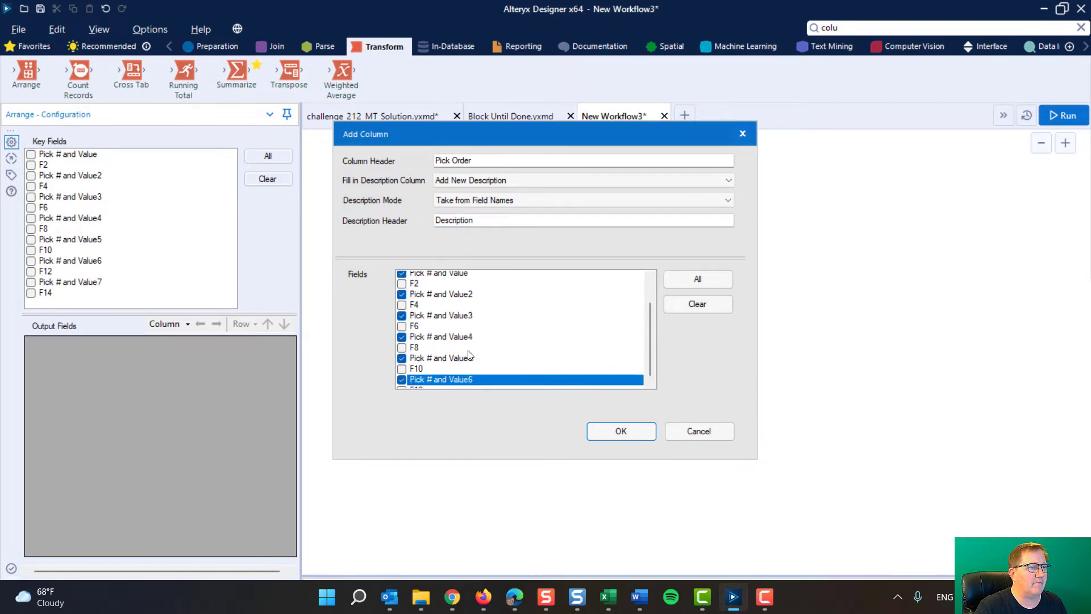
scroll(405, 382, "down", 1)
left_click(402, 372)
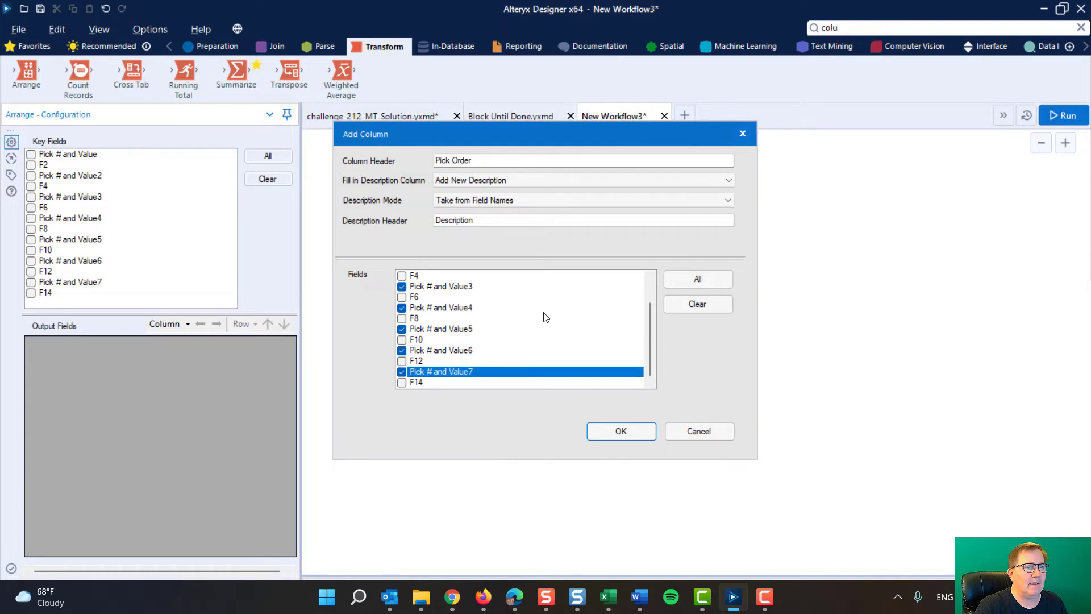
left_click(630, 431)
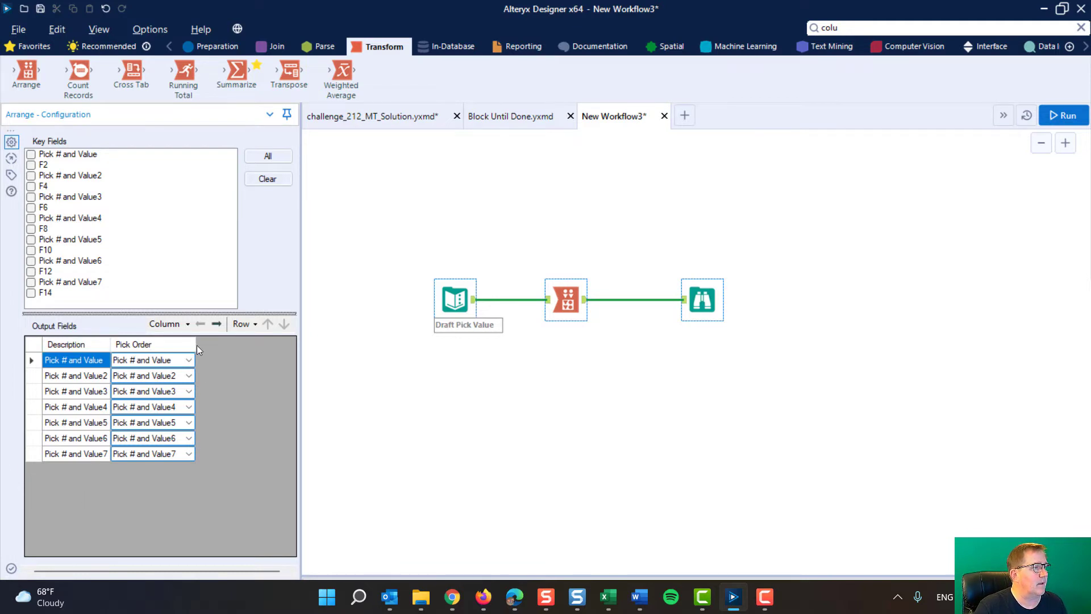
Step: Widen the Description and Pick Order output columns and review which source field each row uses
left_click_drag(196, 343, 262, 343)
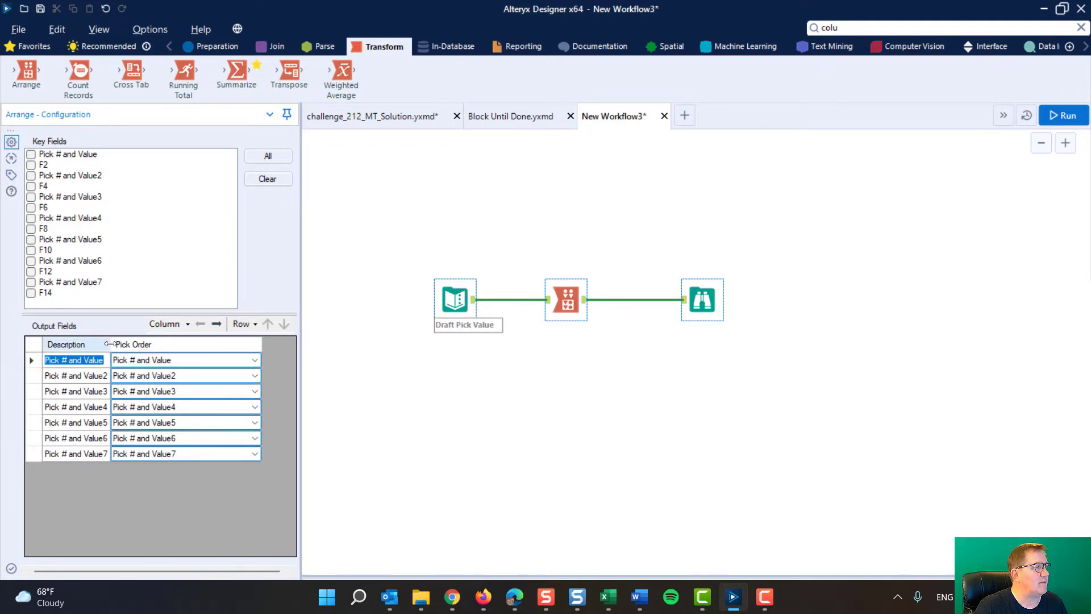
left_click_drag(109, 344, 146, 344)
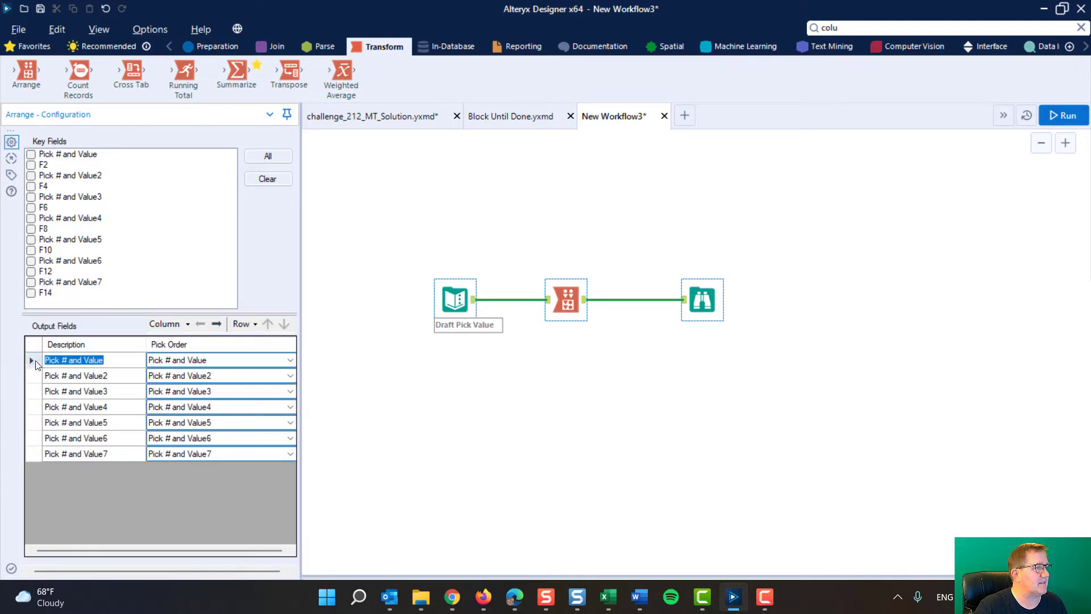
left_click(35, 360)
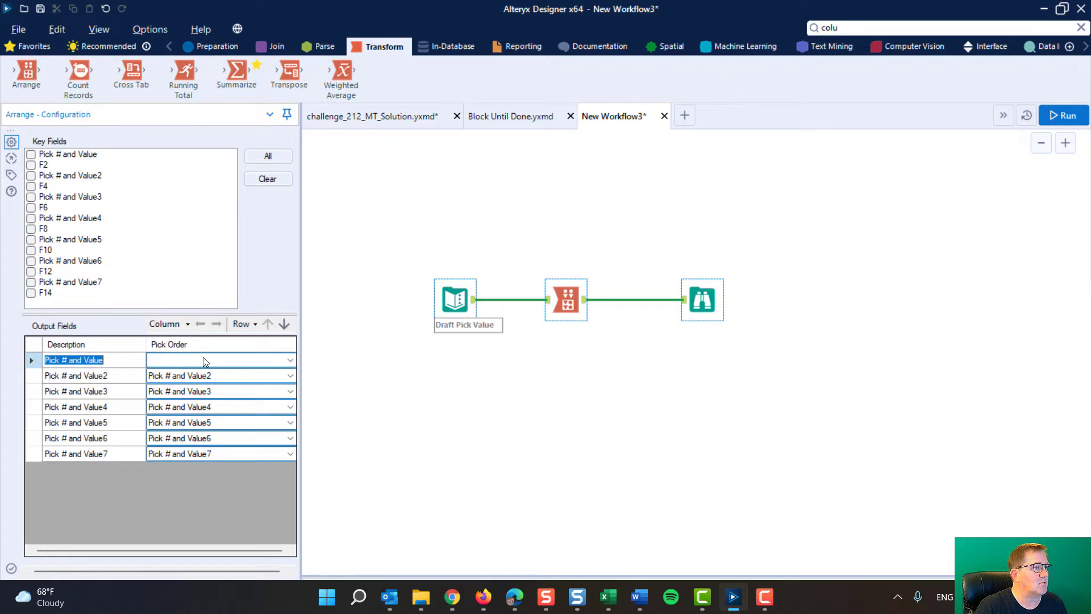
left_click(183, 360)
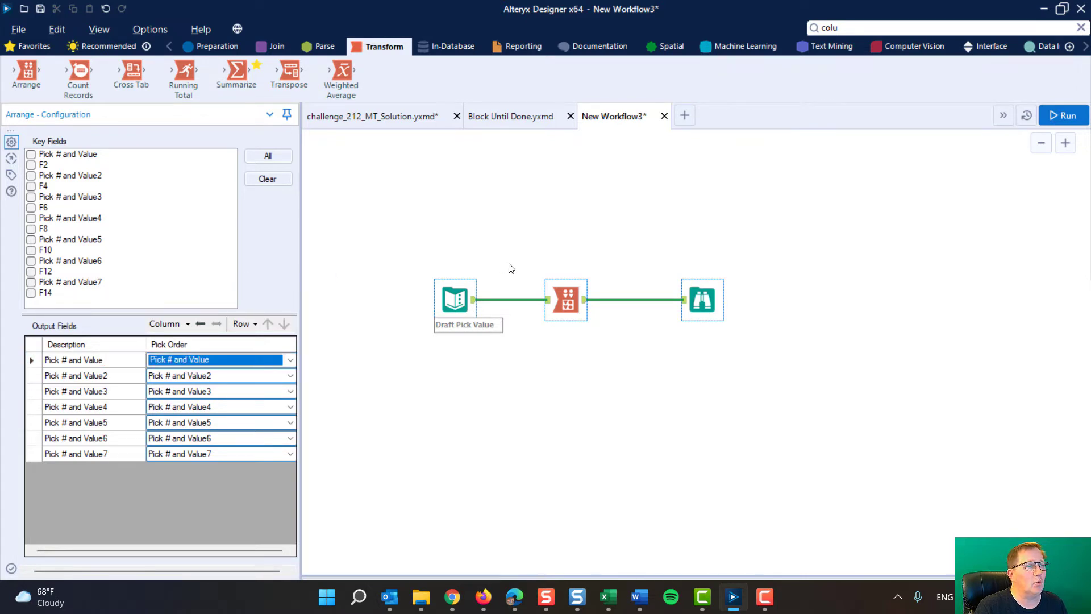
Step: Start another output column with header Pick Value and include the fields F2, F4, F6, F8, F10, F12 and F14 in it
left_click(185, 324)
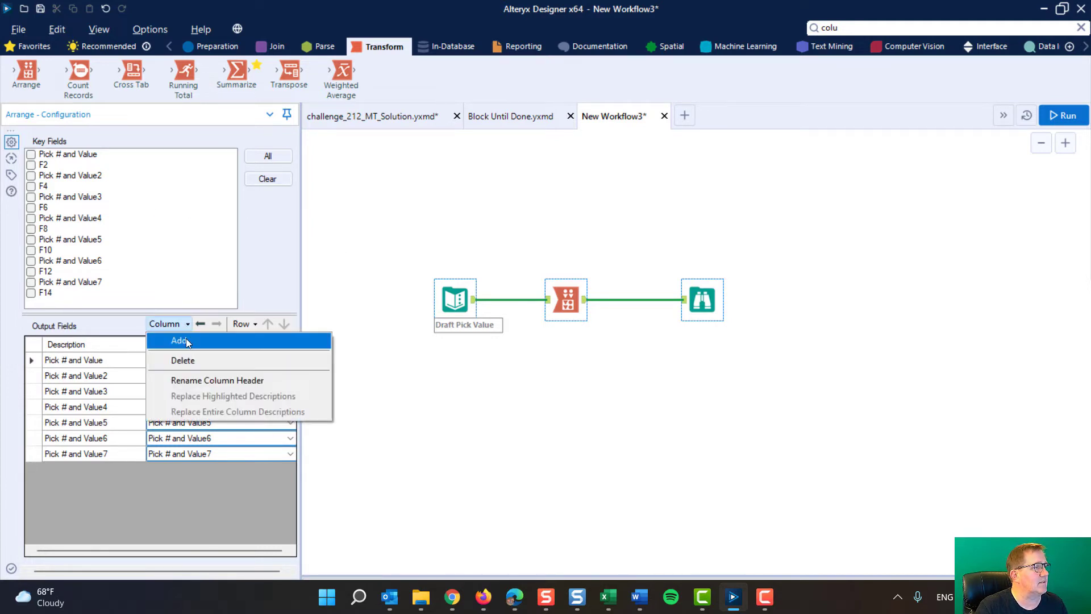
left_click(186, 340)
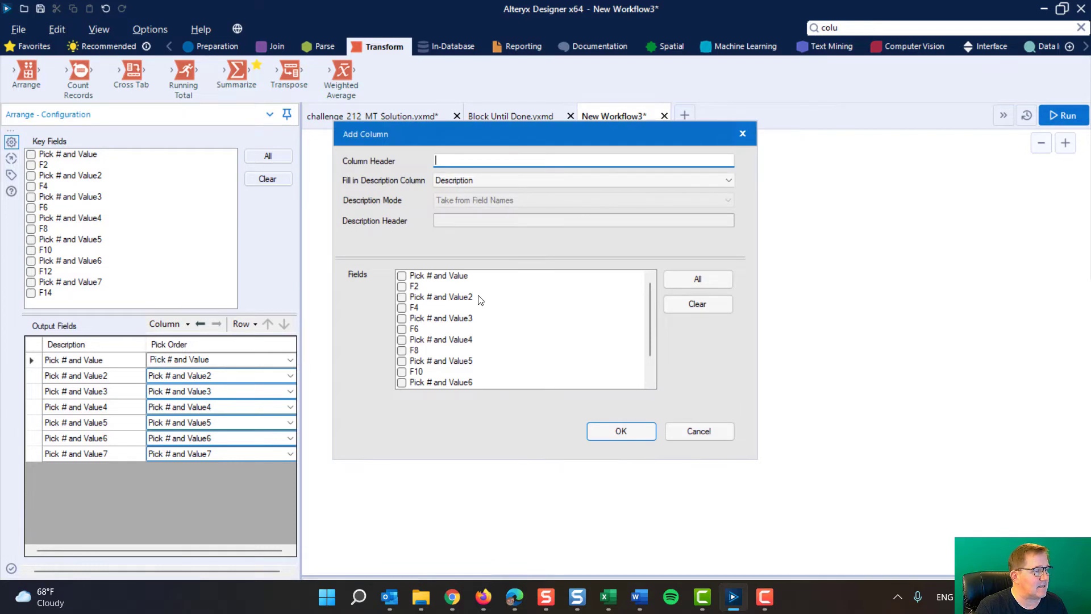
left_click(402, 287)
left_click(401, 308)
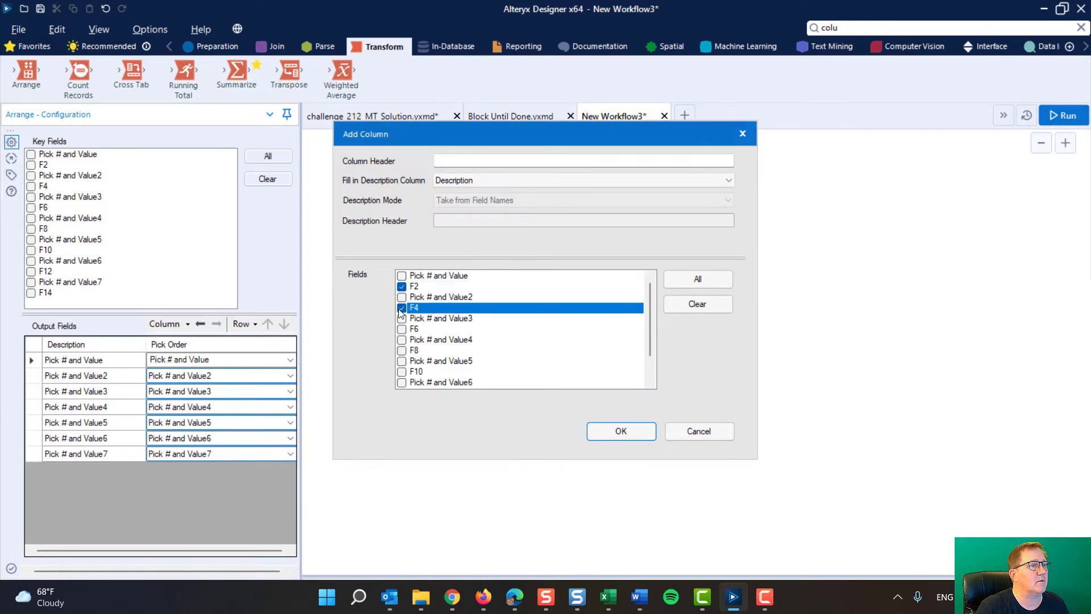
left_click(402, 330)
left_click(402, 350)
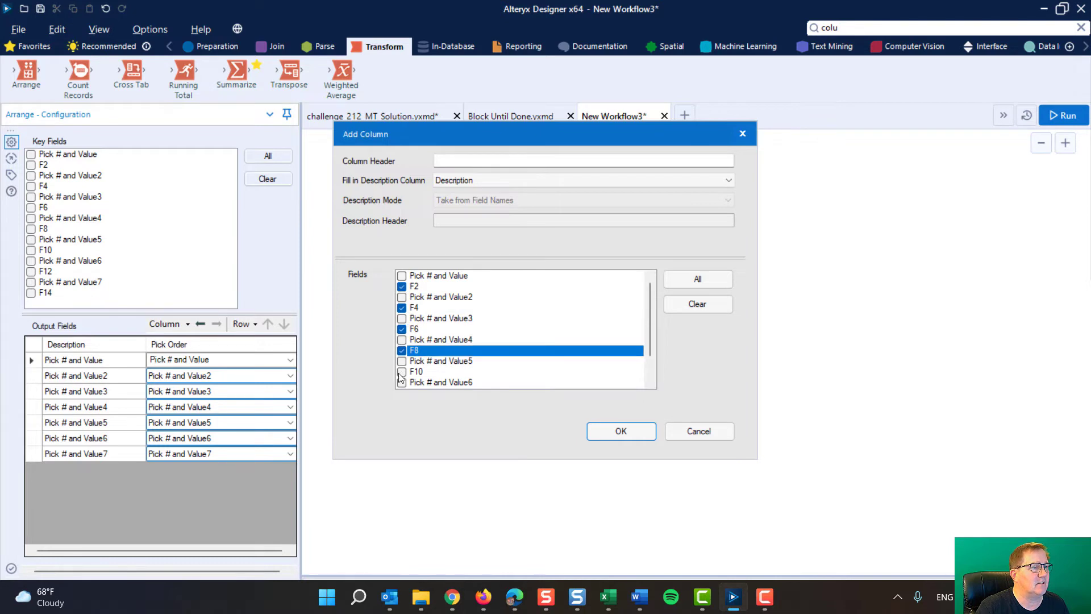
left_click(402, 373)
scroll(402, 371, "down", 1)
left_click(402, 362)
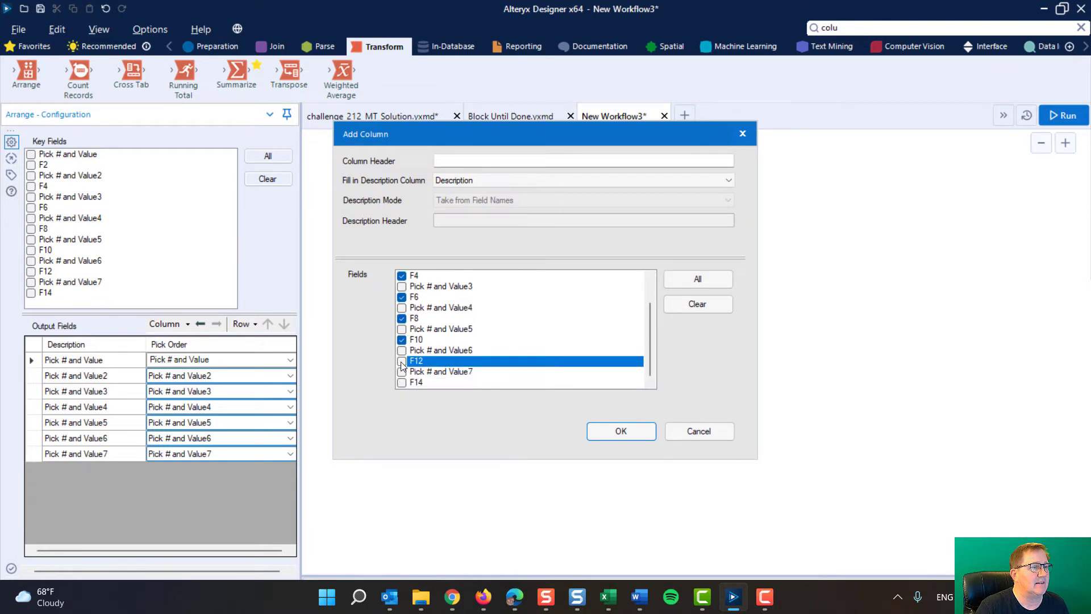
left_click(402, 362)
left_click(402, 383)
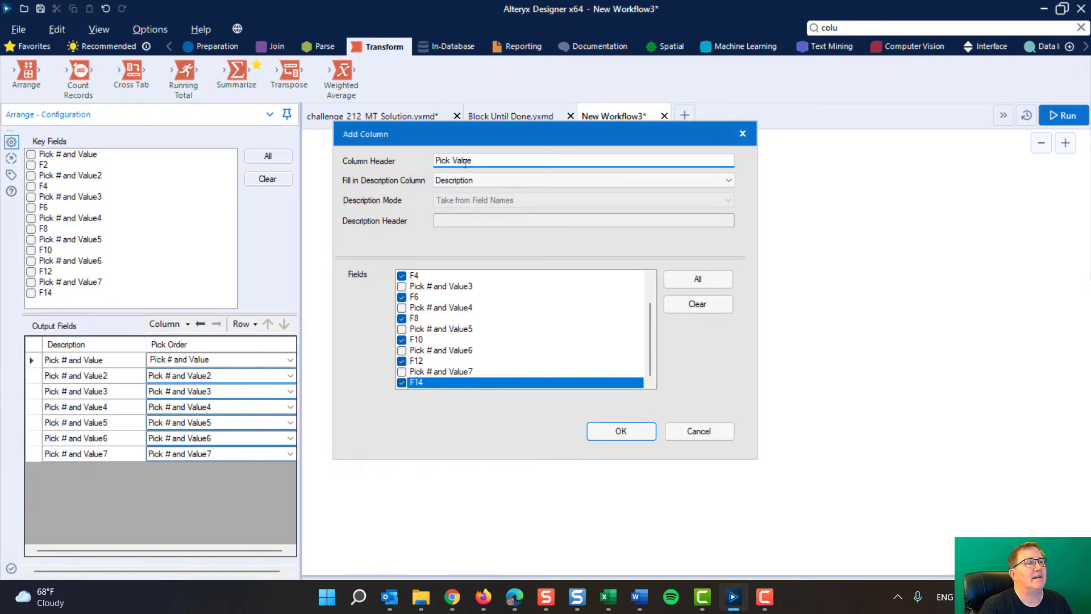
Step: Set the Pick Value column's description column to [None] and add the column to the output fields
left_click(727, 180)
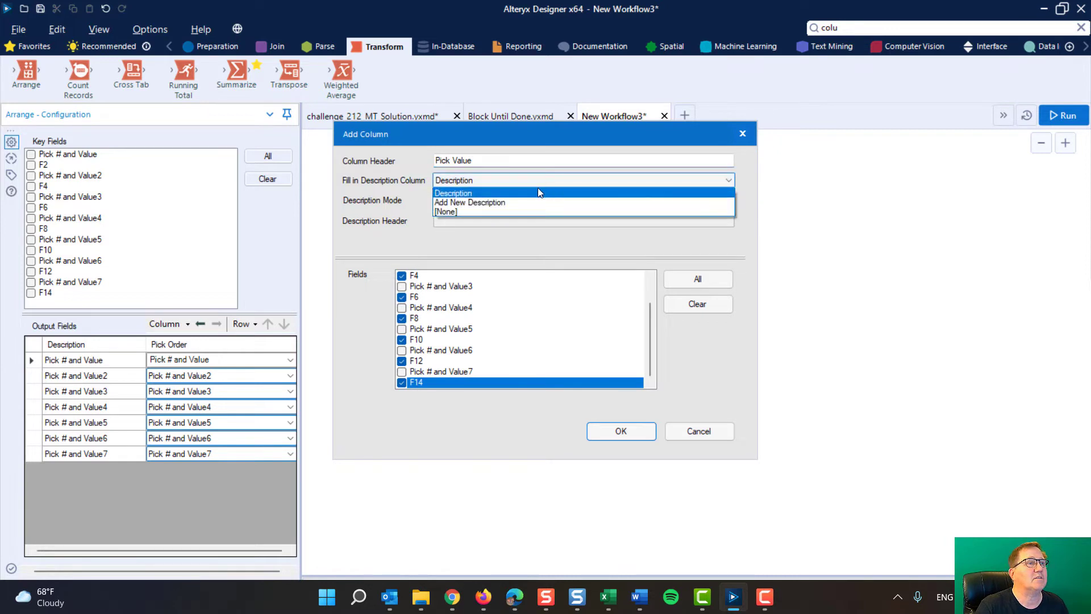
left_click(470, 212)
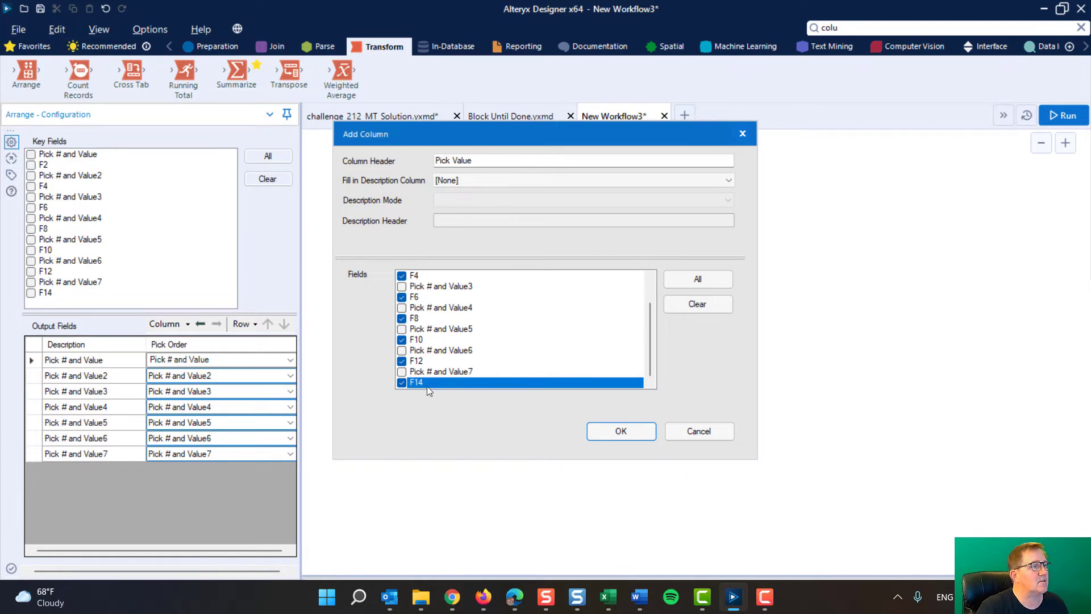
left_click(625, 433)
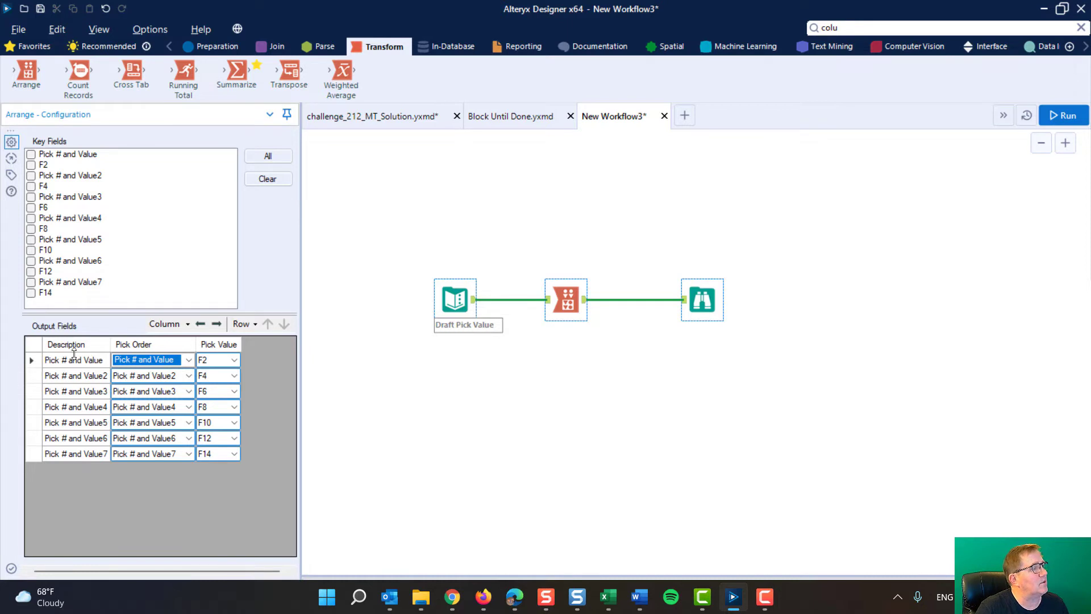
Step: Run the workflow and examine the first seven records of the Browse output in an enlarged results area
left_click(1063, 115)
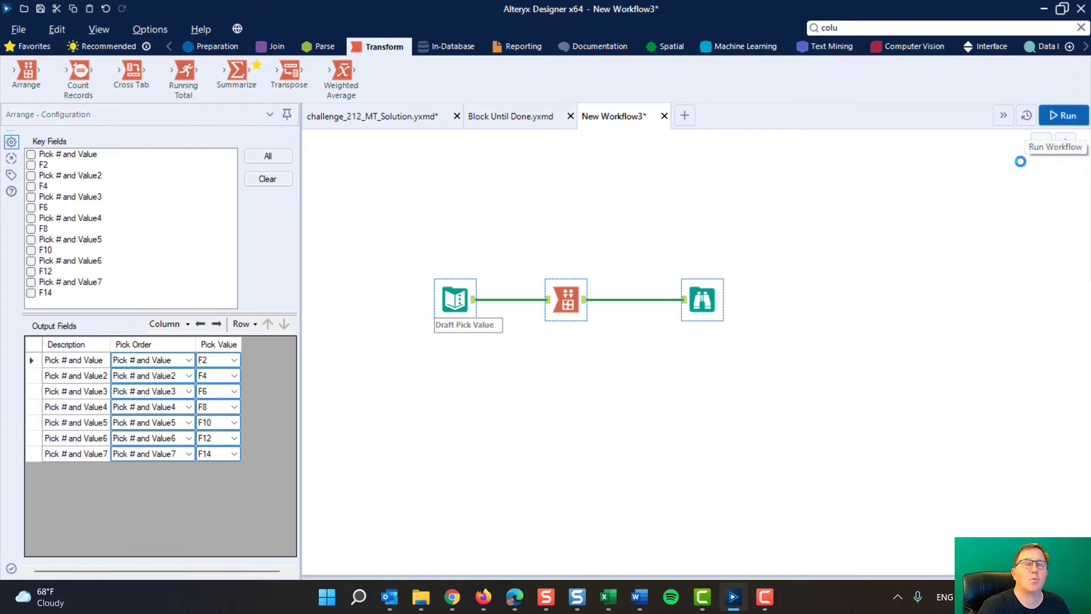
left_click(699, 292)
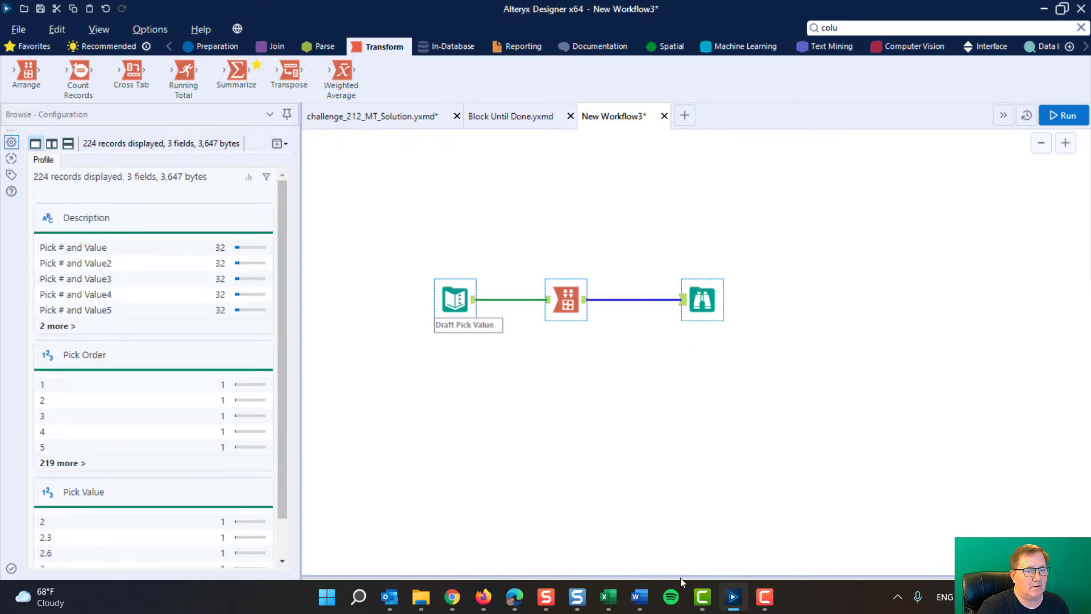
left_click_drag(680, 577, 677, 375)
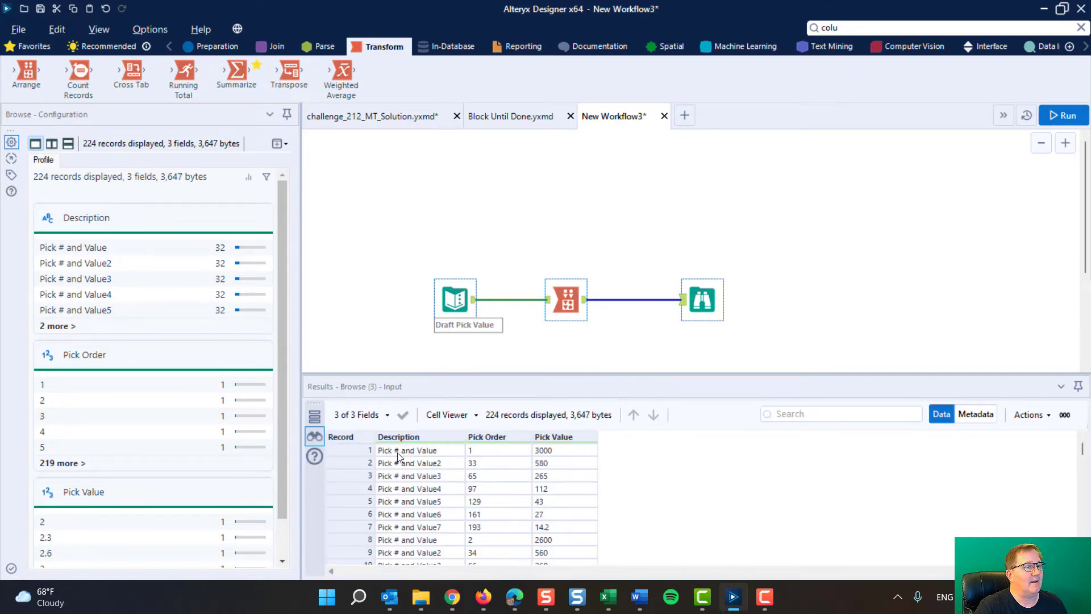
left_click_drag(352, 450, 325, 526)
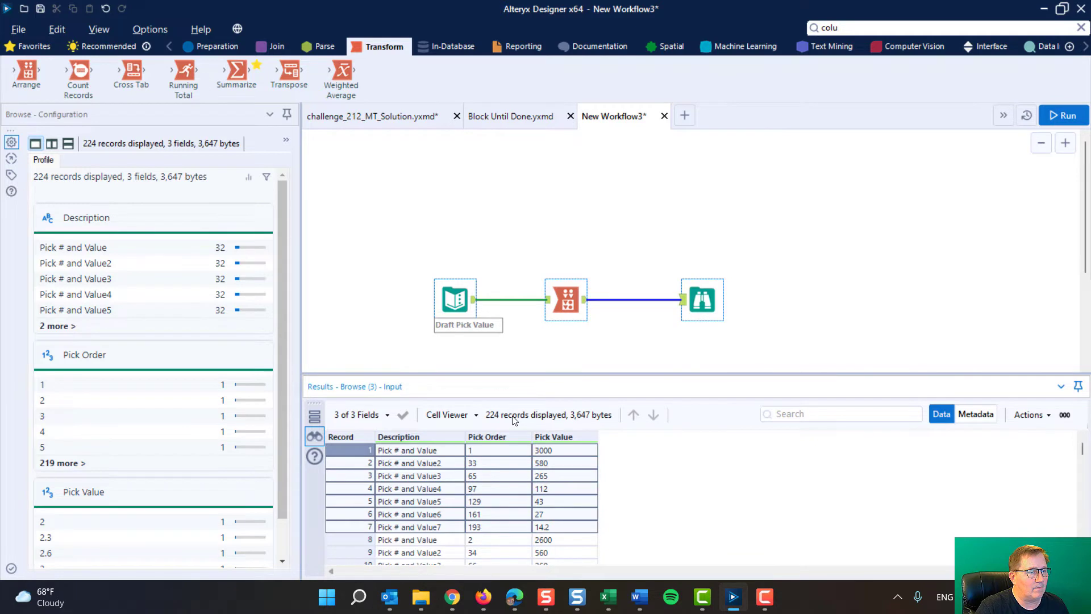
Step: Insert a Sort tool between Arrange and Browse, sort by Pick Order ascending, and run the workflow to check the record order
left_click(32, 46)
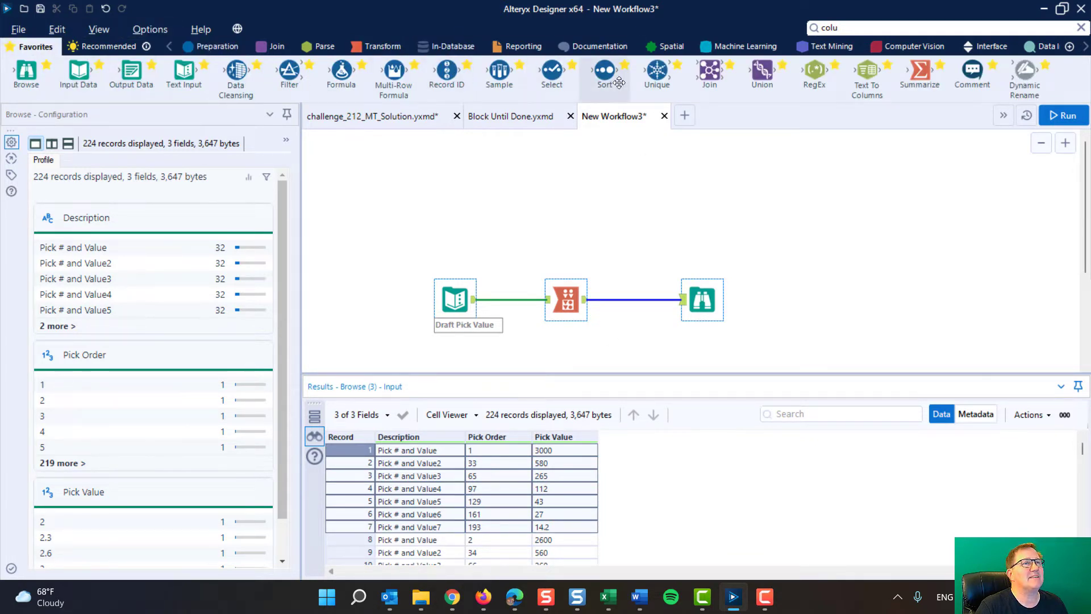
left_click_drag(608, 76, 632, 295)
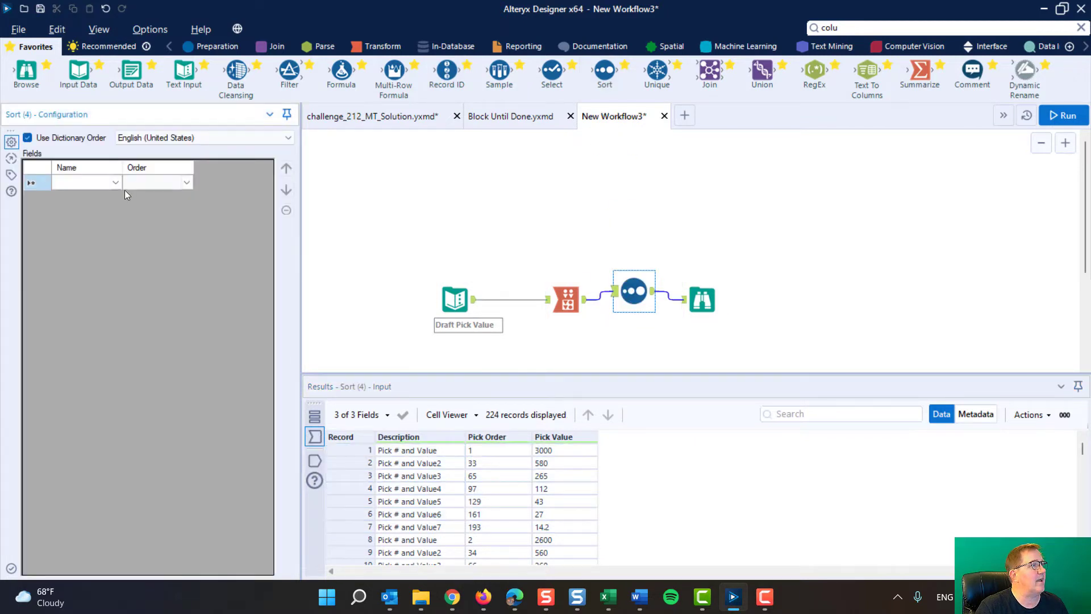
left_click(115, 183)
left_click(100, 204)
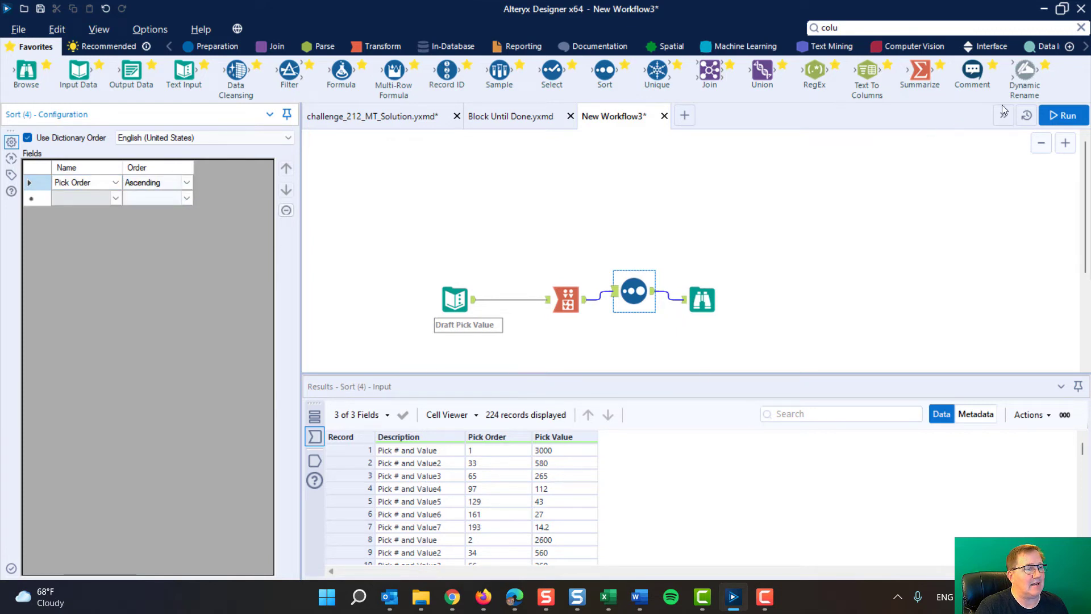
left_click(1062, 115)
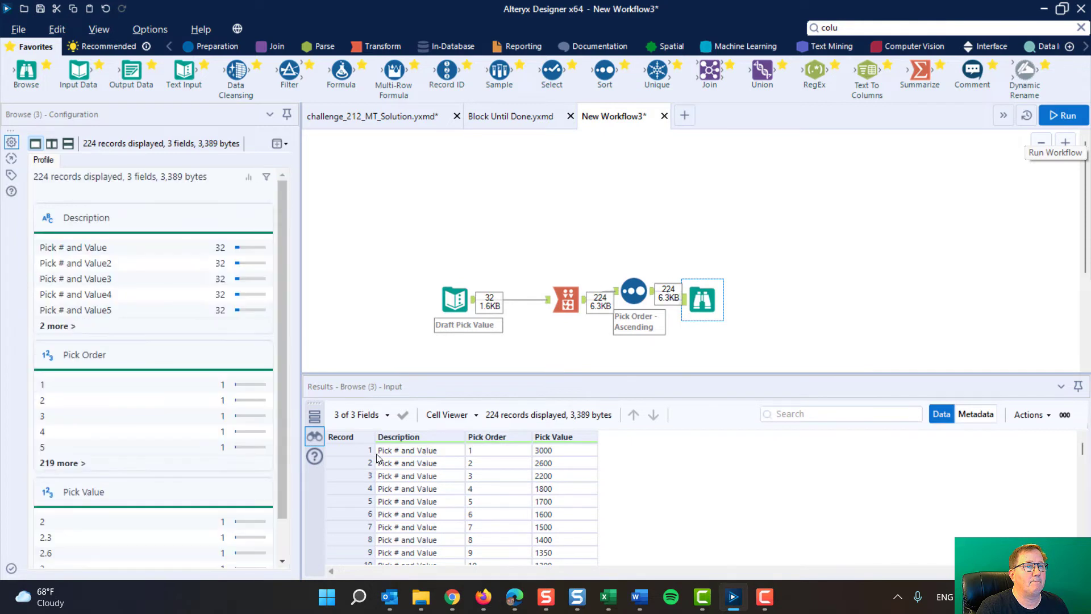
left_click_drag(362, 450, 354, 570)
Step: Rename the first three descriptions in the Arrange tool's output fields as Round 1, Round 2 and Round 3
left_click(566, 299)
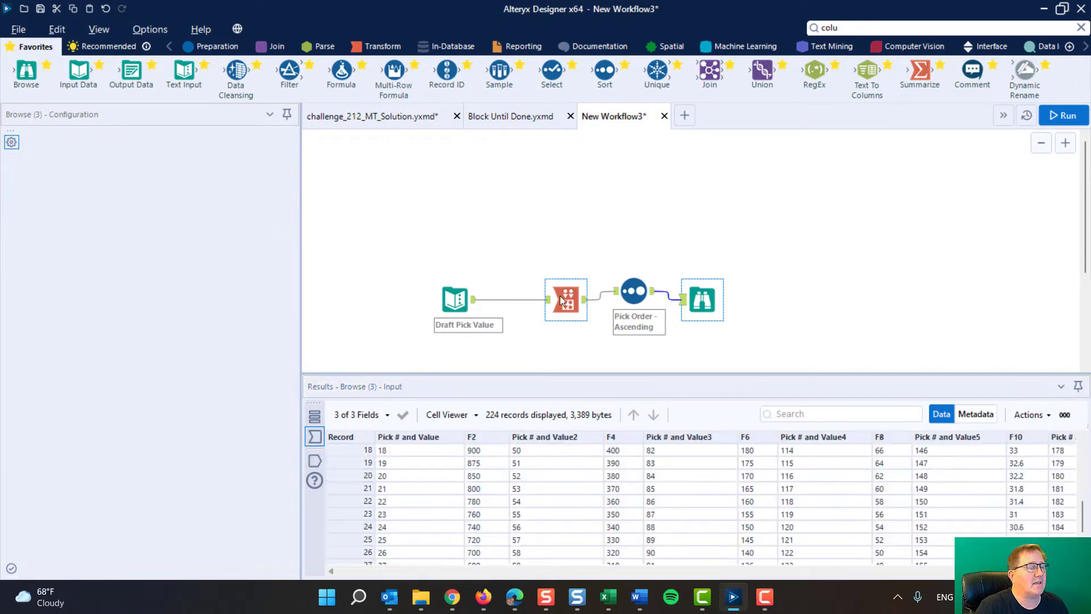
left_click(74, 244)
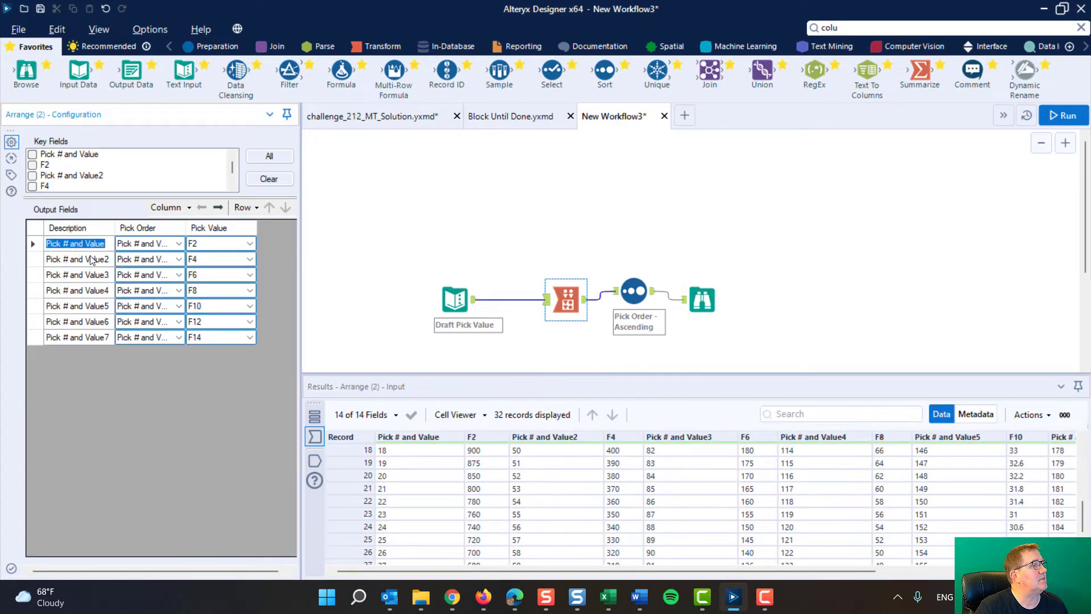
type("Round 1")
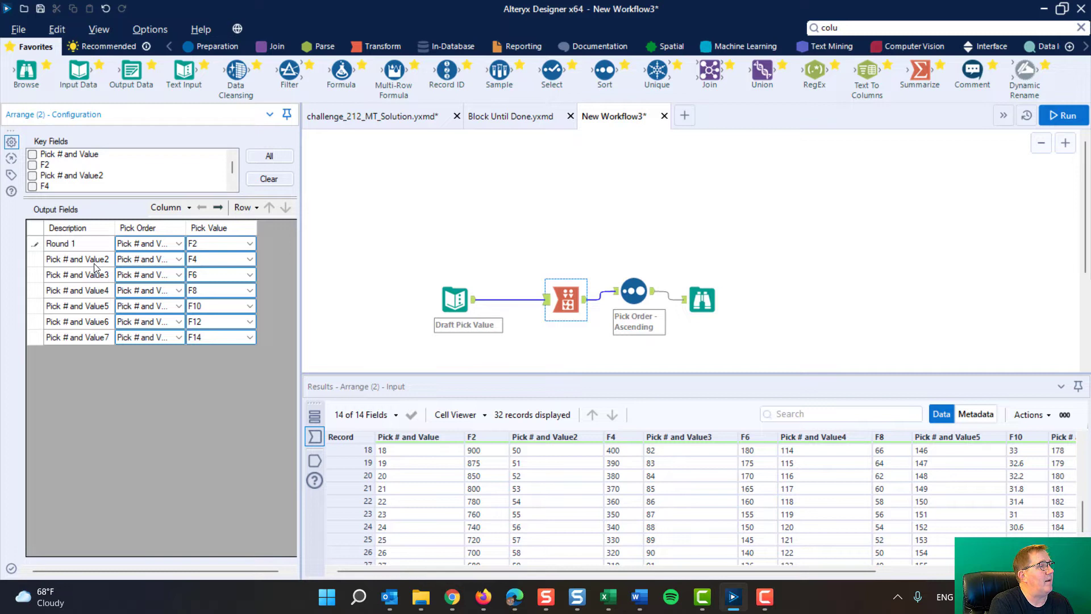
left_click(94, 263)
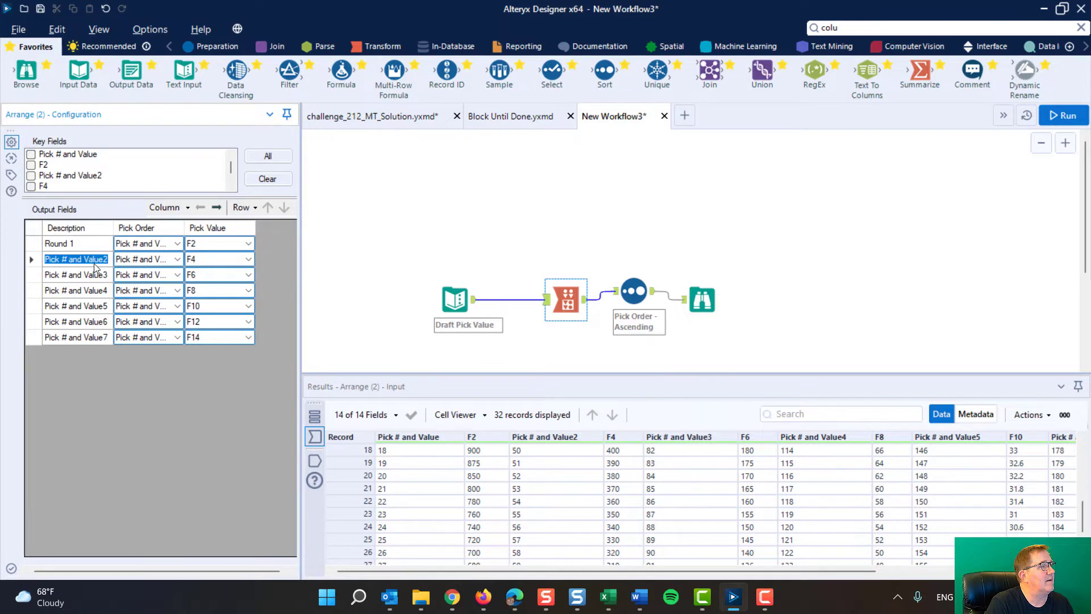
type("Round 2")
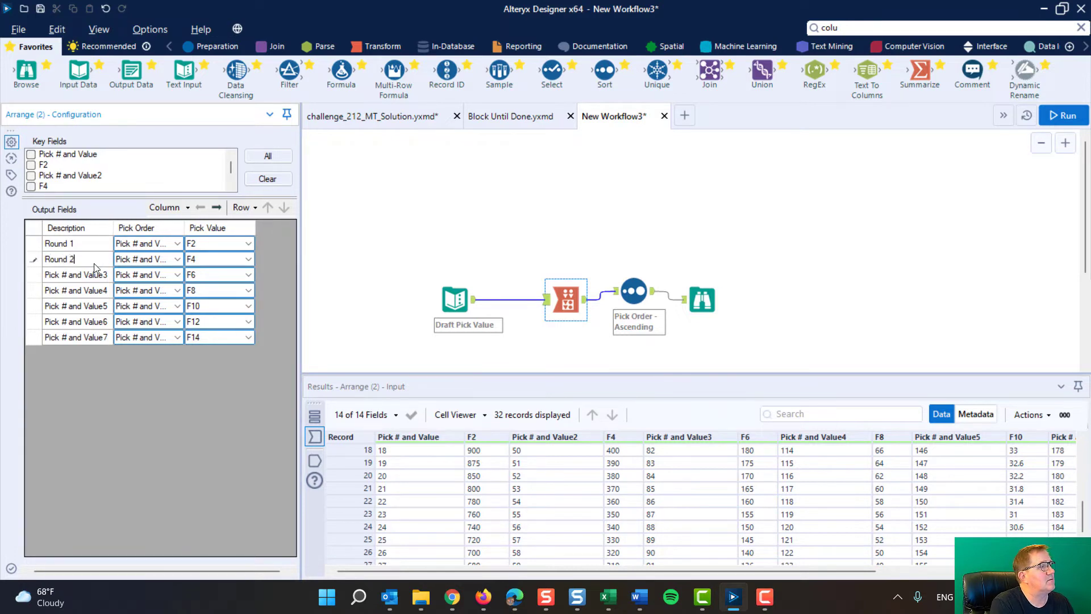
key("Return")
type("Round 3")
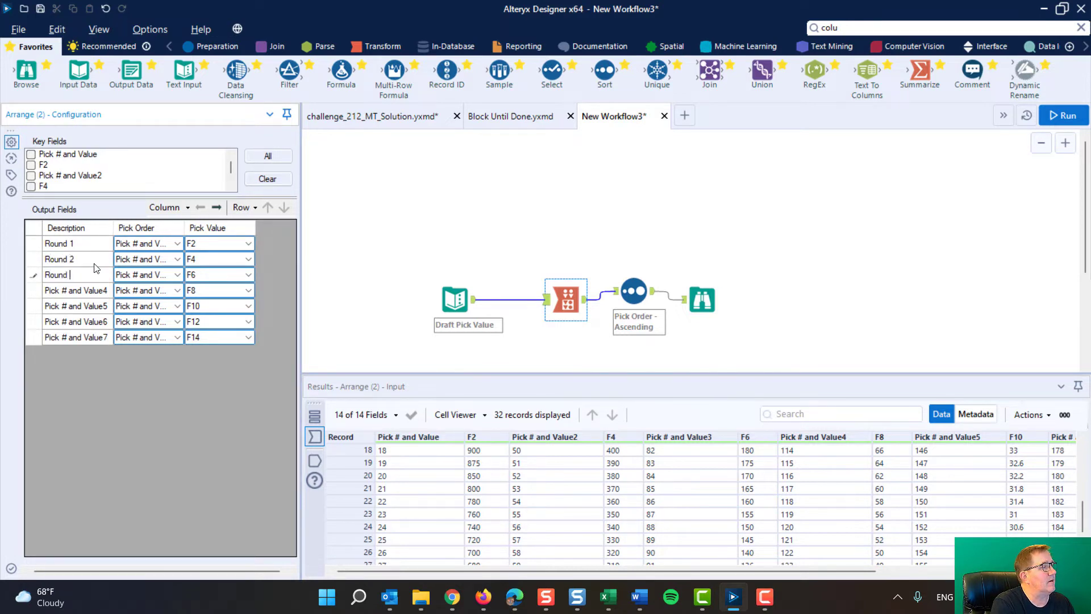
Step: Run the workflow and review the round descriptions throughout the Browse output records
left_click(1063, 116)
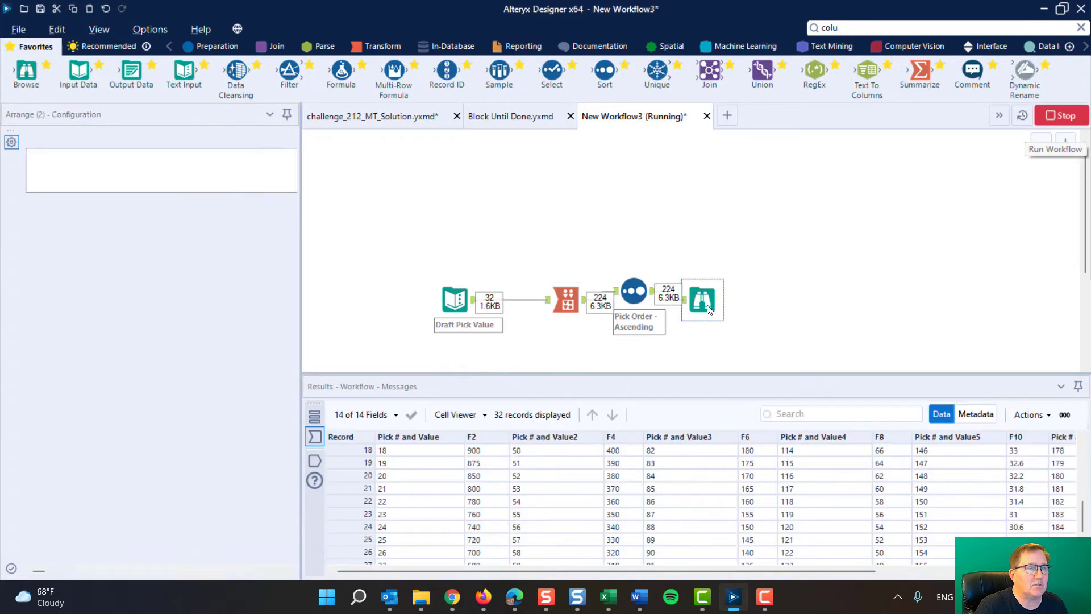
left_click(702, 299)
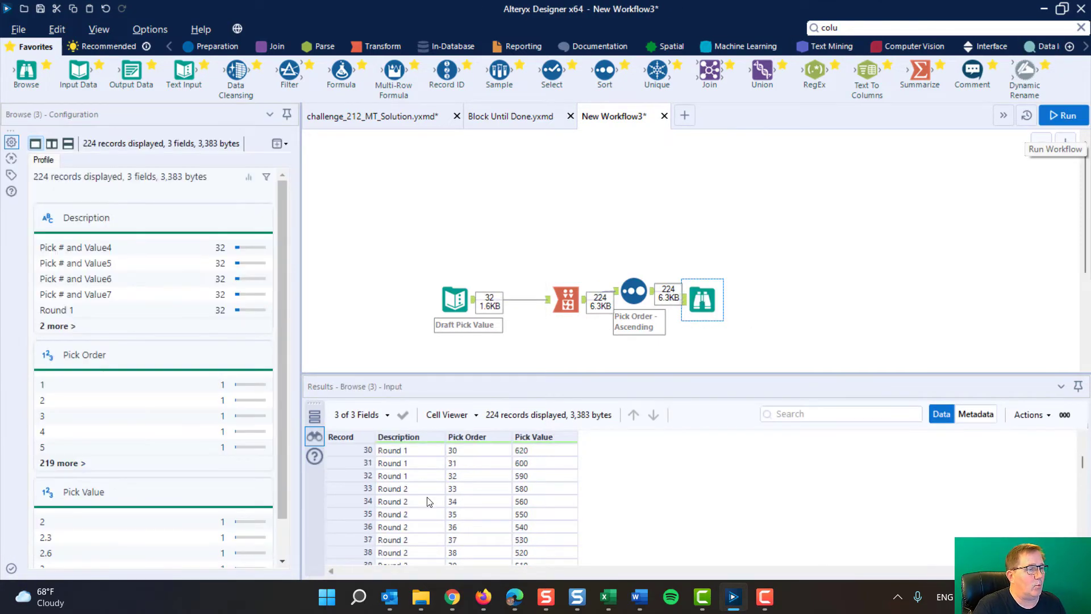
scroll(429, 502, "down", 11)
scroll(429, 501, "down", 20)
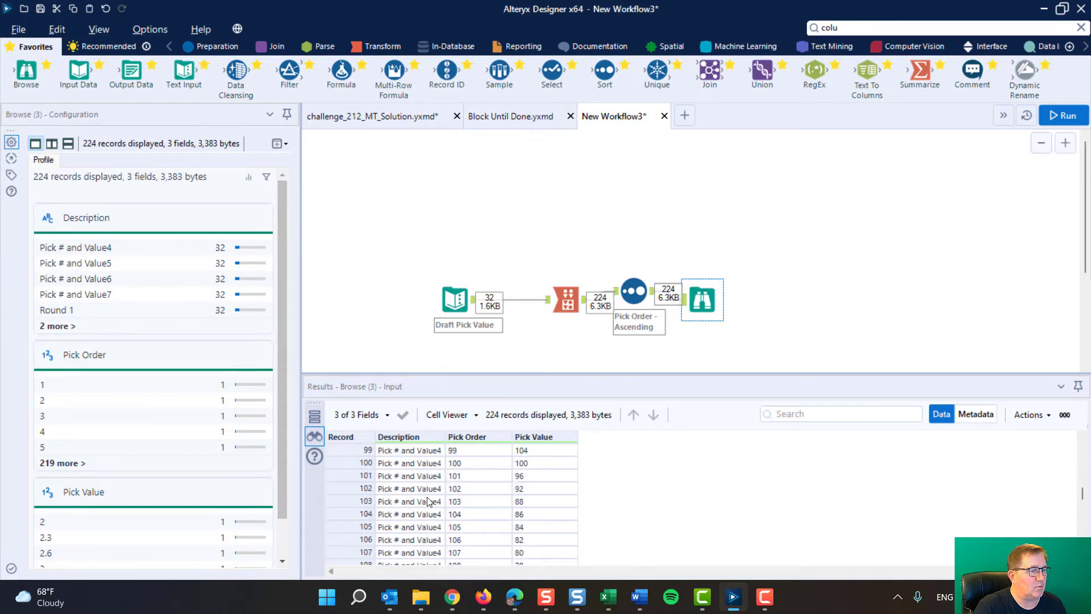
scroll(429, 502, "up", 20)
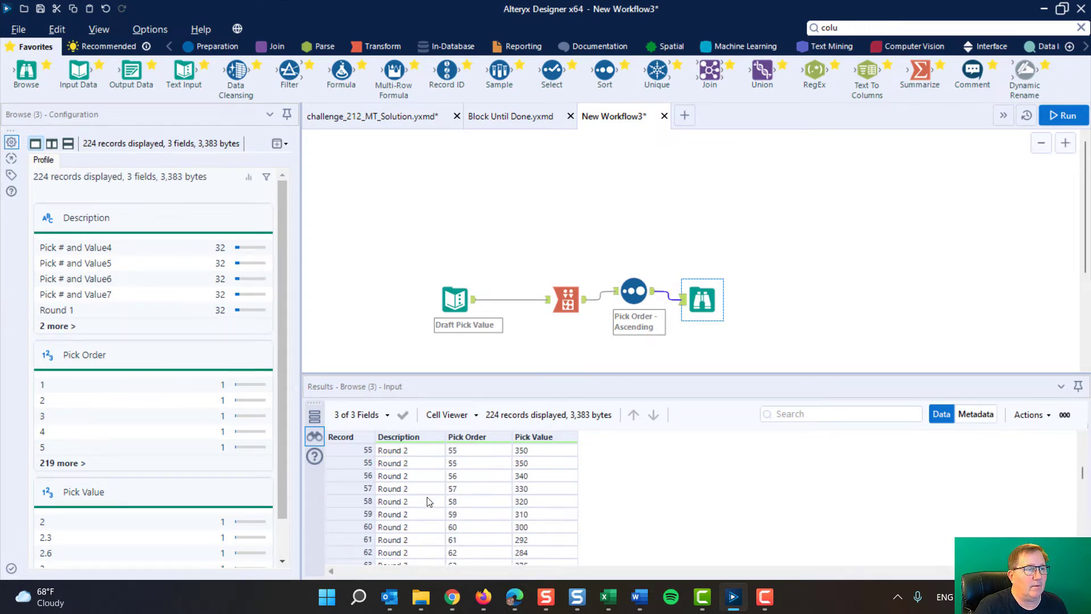
Step: Delete the Description column from the Arrange tool's output fields, keeping only Pick Order and Pick Value
left_click(570, 293)
left_click(86, 223)
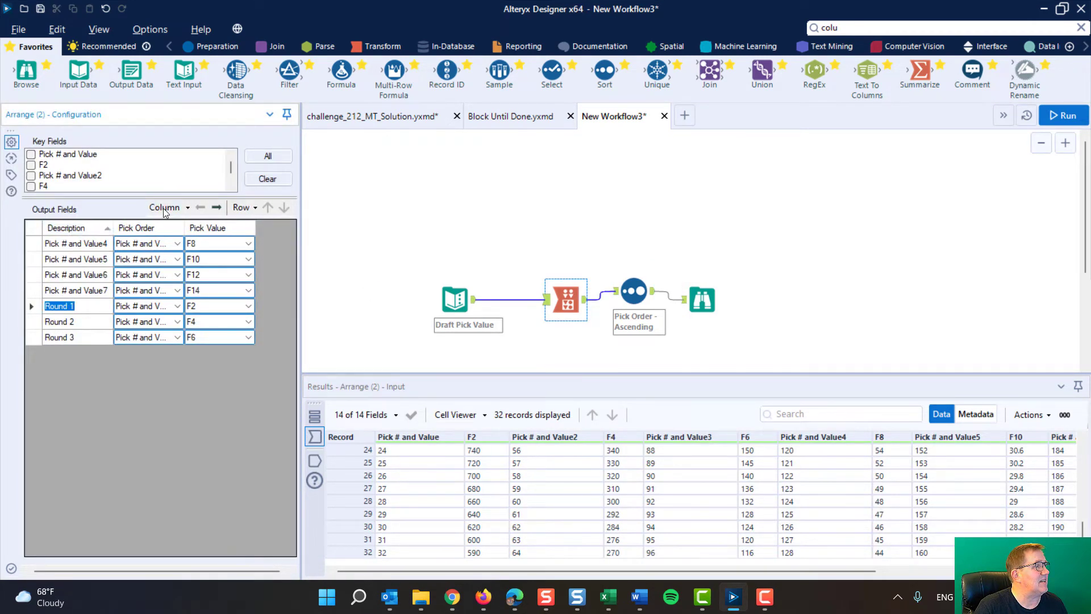
left_click(104, 228)
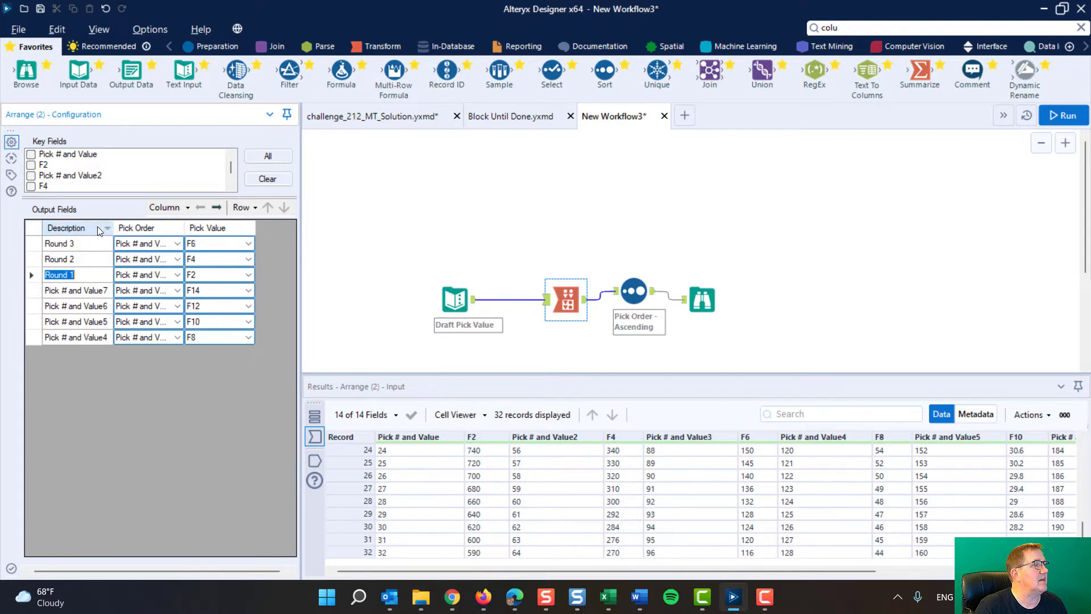
left_click(187, 208)
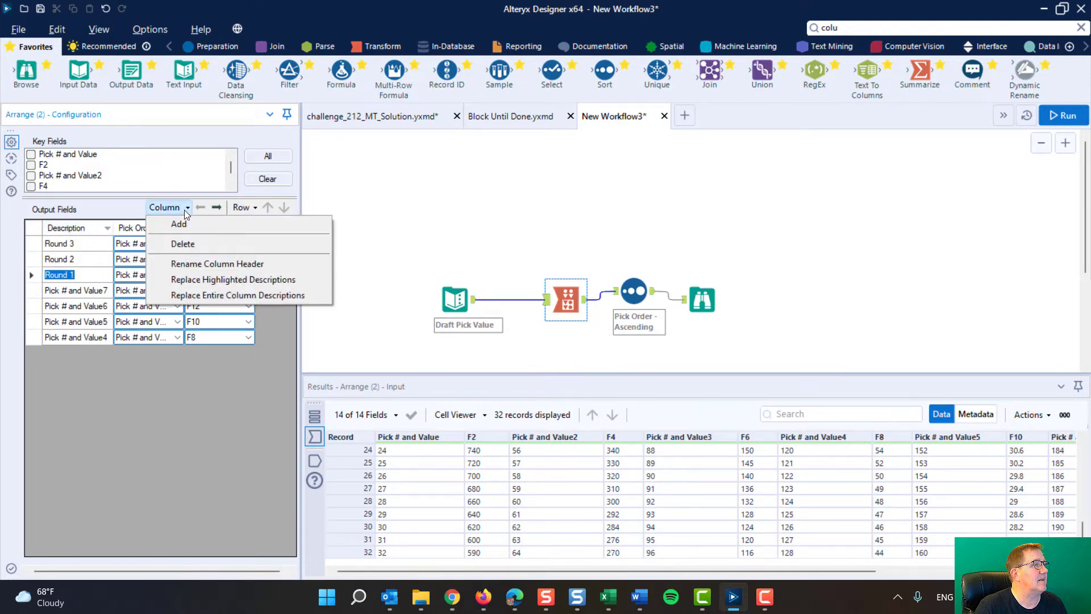
left_click(185, 244)
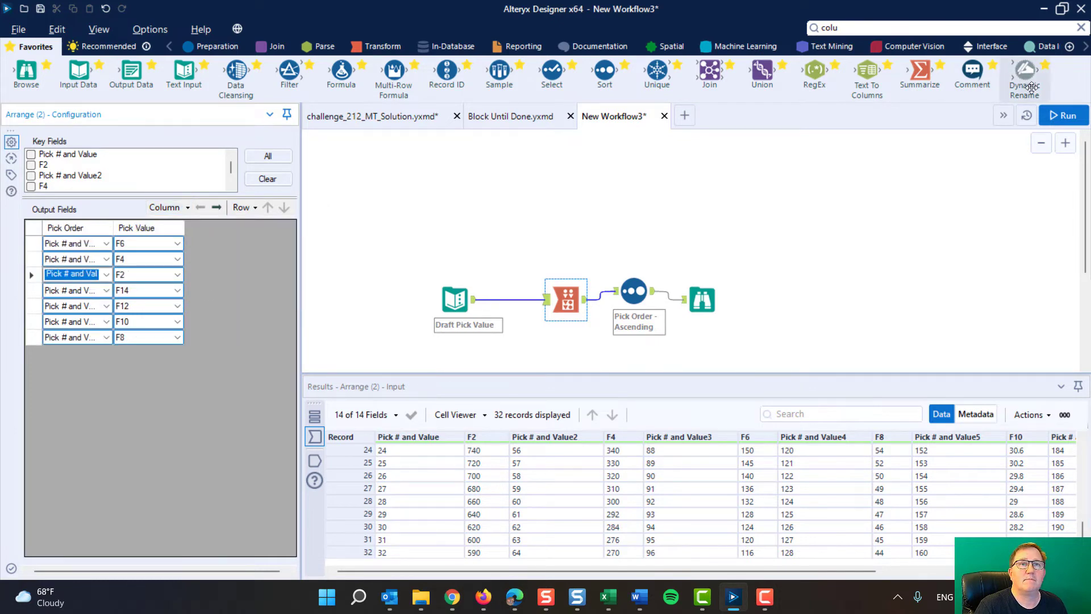
Step: Run the workflow, check the two-column Browse output from its first record, and return to the Arrange tool
left_click(1058, 116)
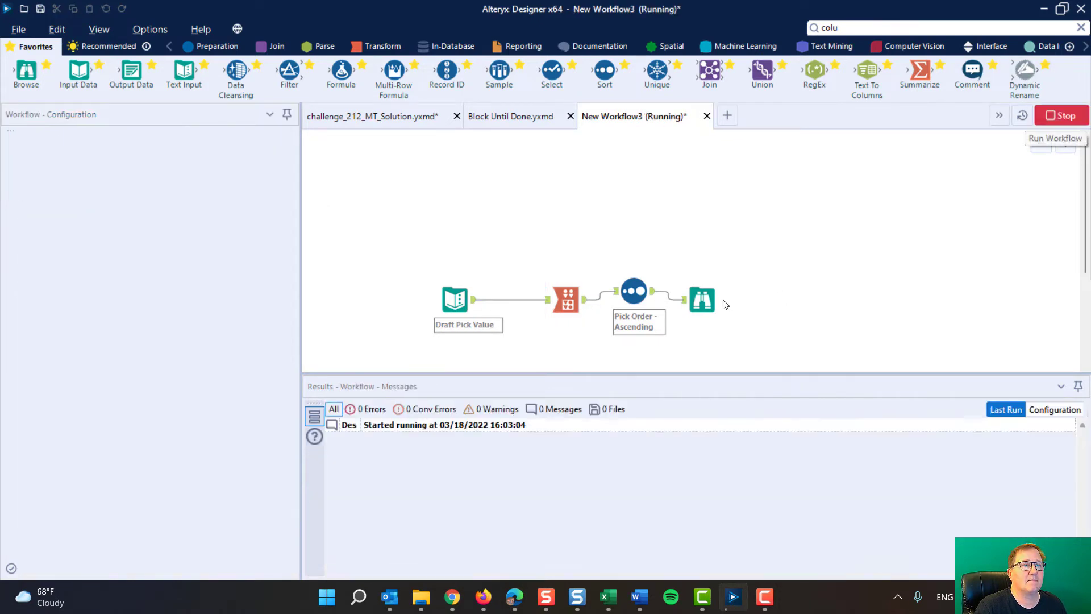
left_click(704, 299)
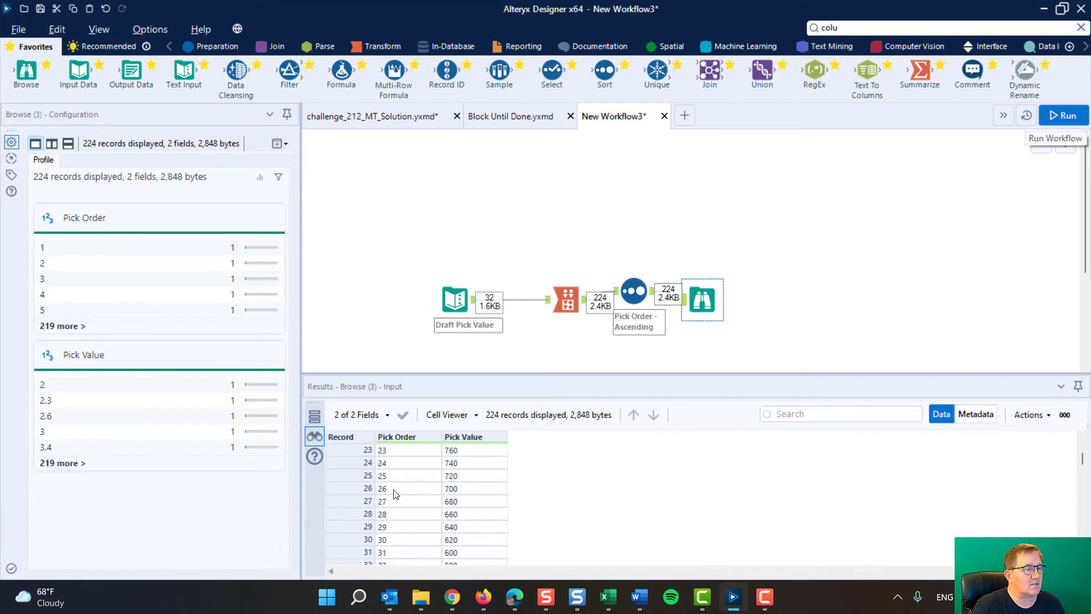
scroll(396, 490, "up", 8)
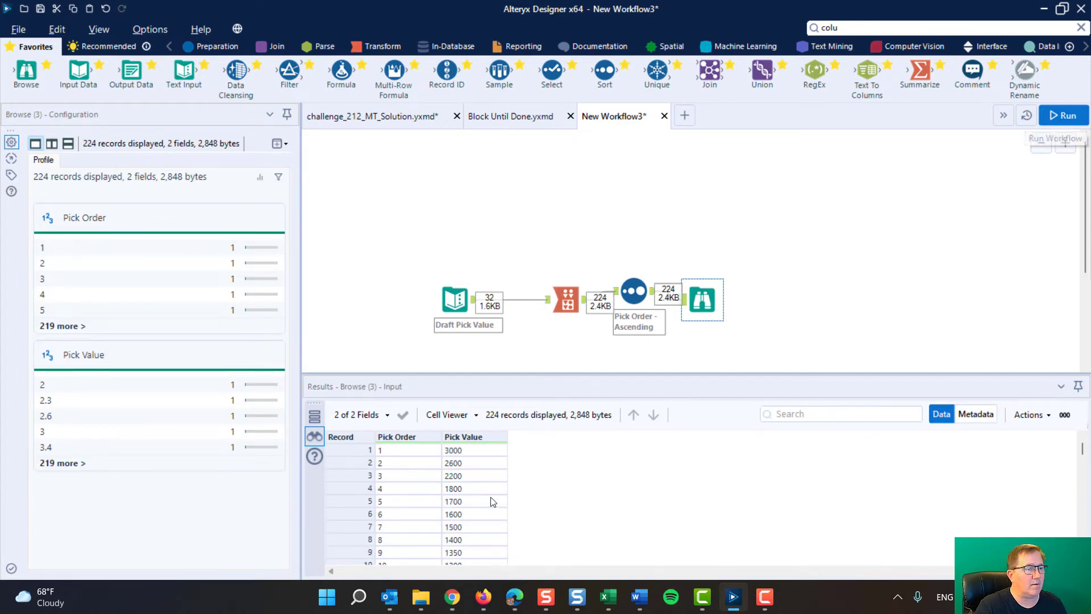
left_click(562, 299)
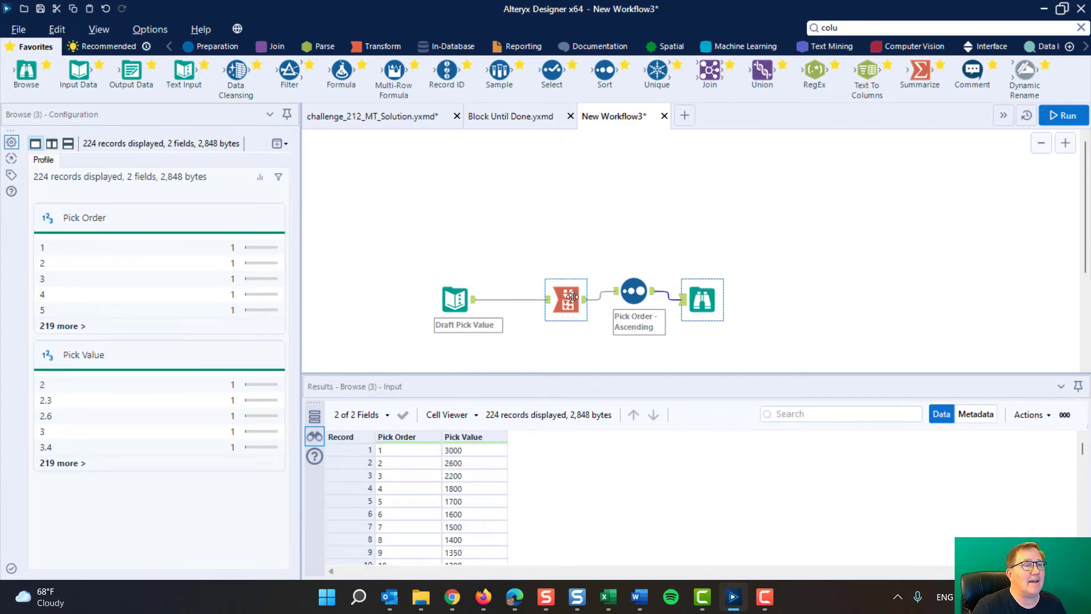
Step: Align the Arrange and Sort tools in a straight row between the Draft Pick Value input and the Browse tool
left_click_drag(563, 300, 554, 300)
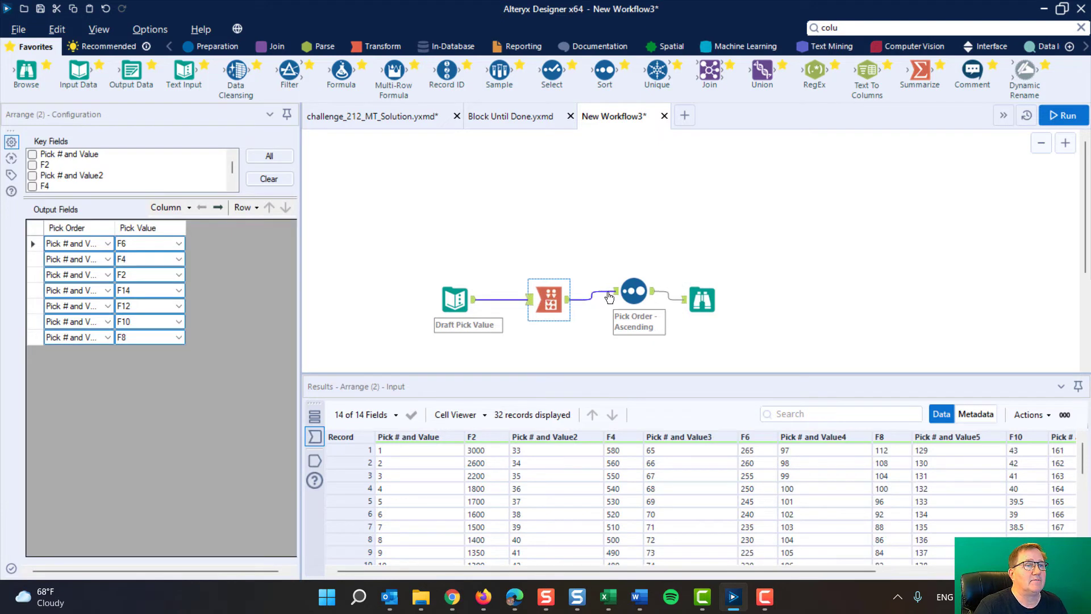
left_click(632, 292)
left_click_drag(632, 292, 632, 300)
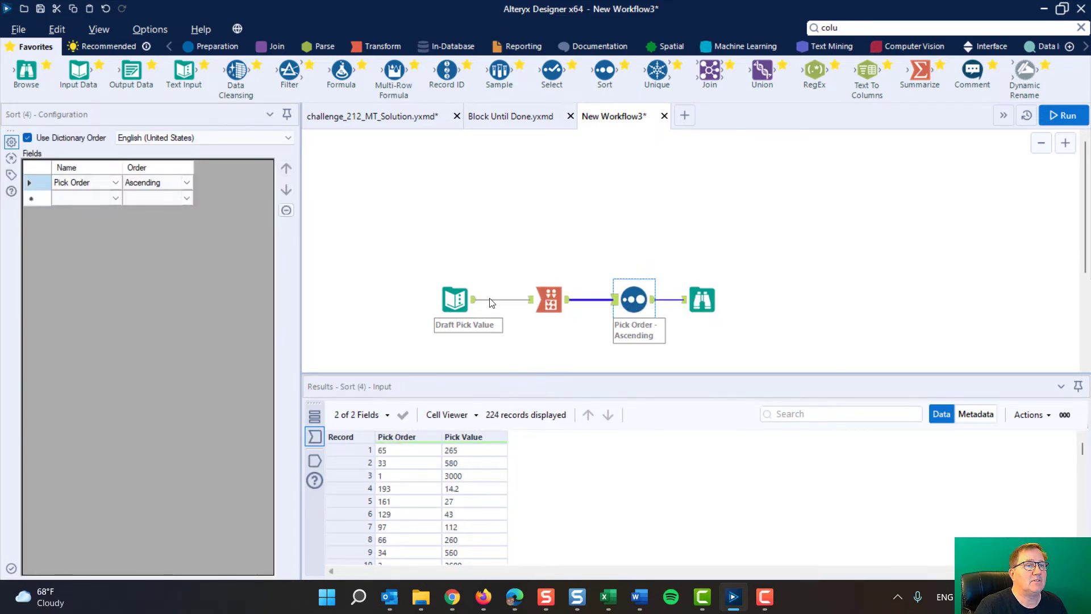
Step: Delete the last five rows from the Arrange tool's output fields and widen the Pick Order and Pick Value columns
left_click(547, 291)
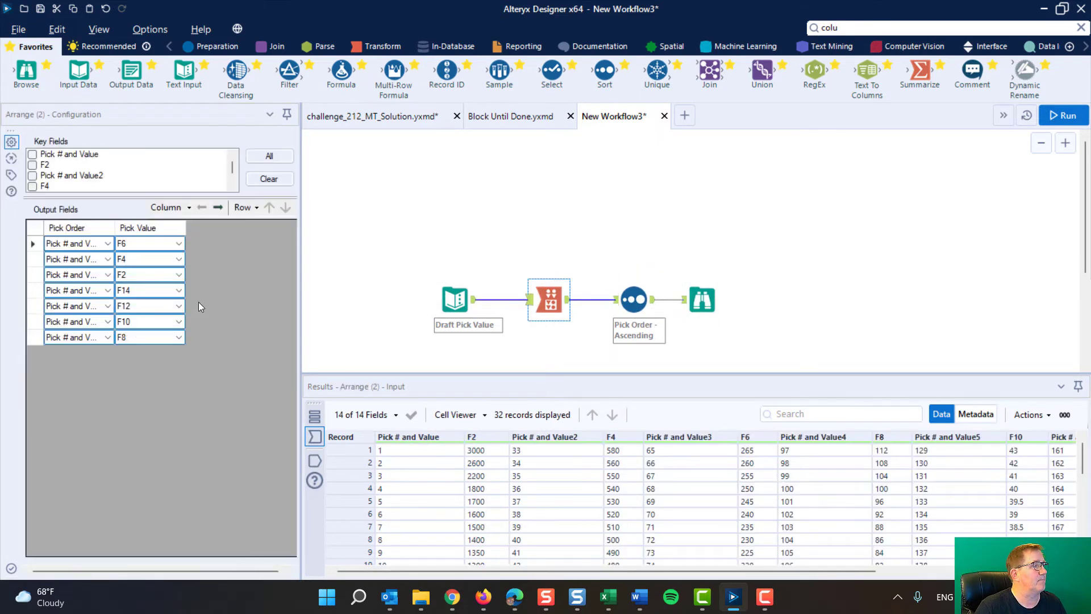
left_click_drag(33, 277, 33, 337)
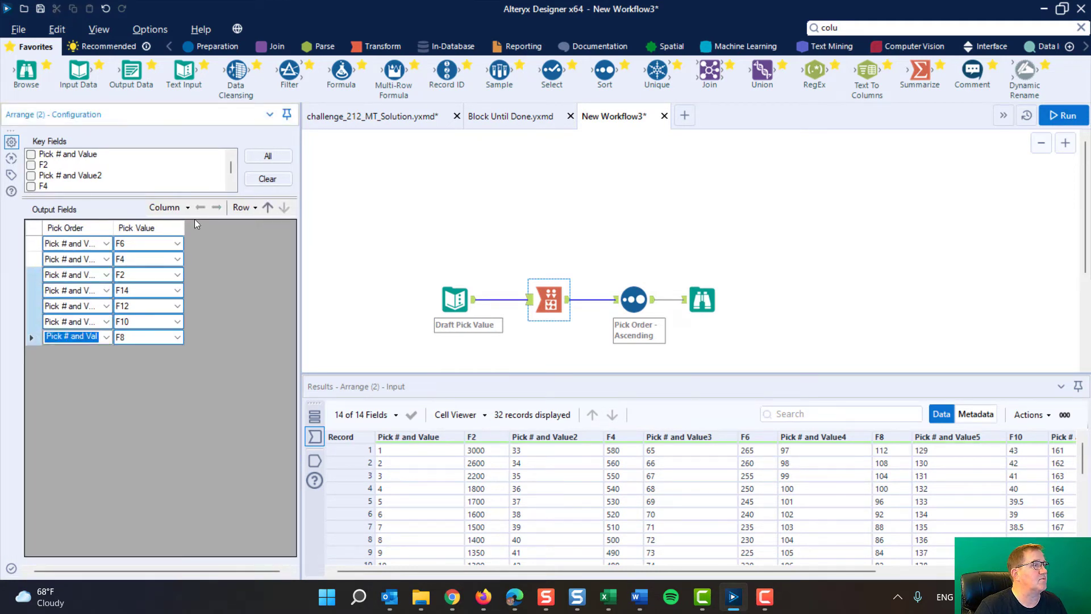
left_click(260, 208)
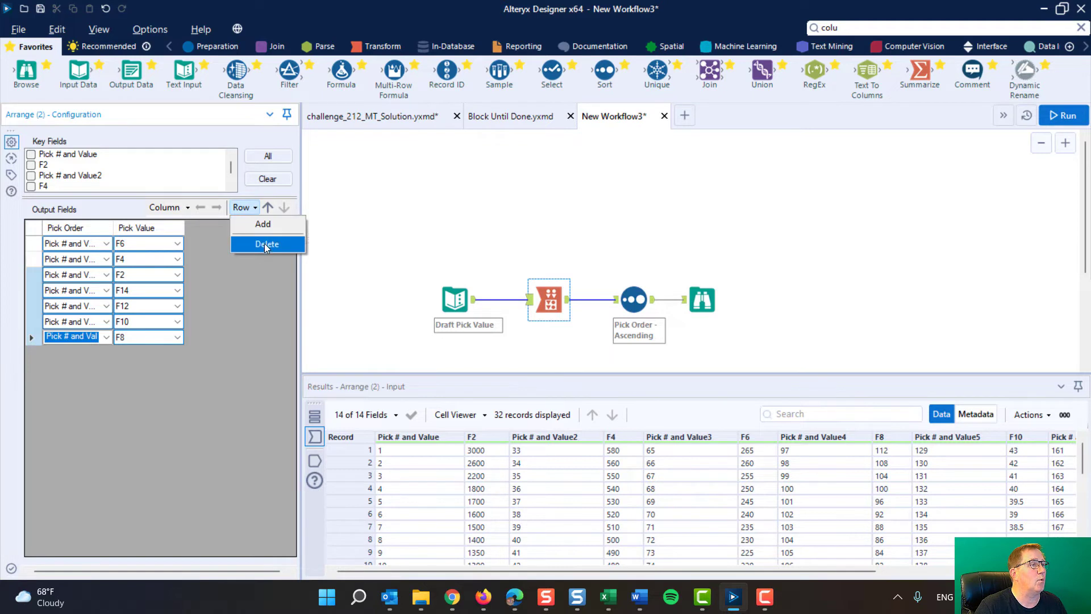
left_click(265, 243)
left_click_drag(183, 228, 226, 228)
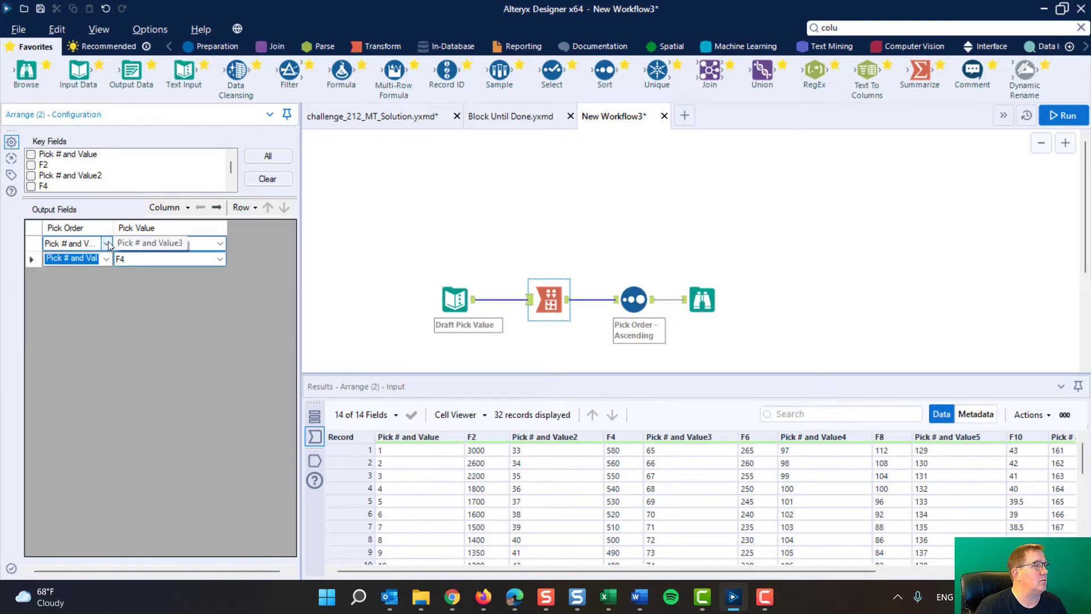
left_click_drag(111, 225, 154, 227)
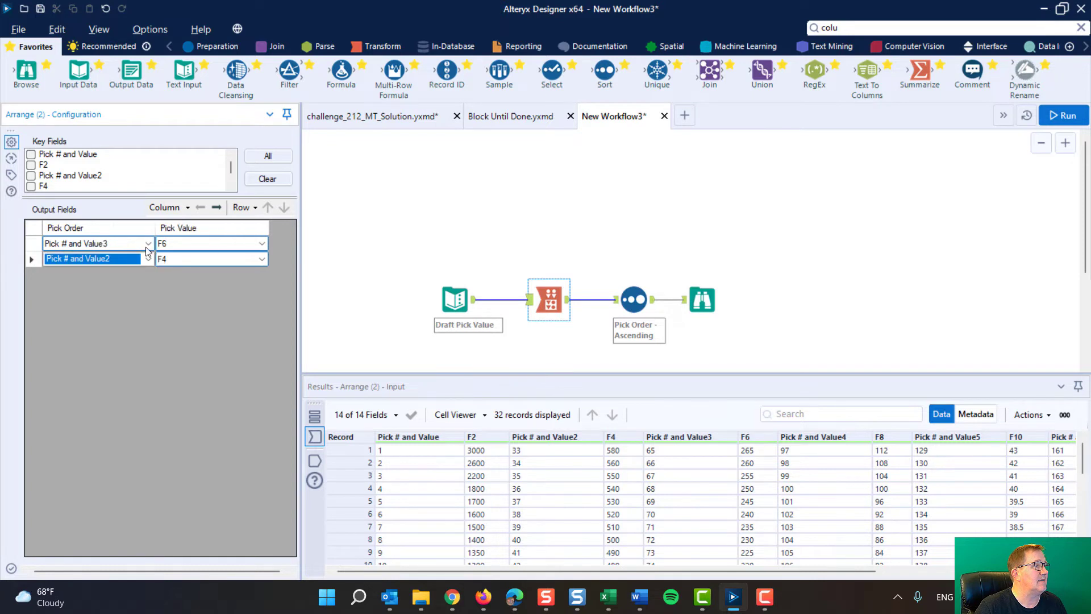
Step: Set Pick Order to Pick # and Value in the first output row and Pick # and Value2 in the second
left_click(132, 244)
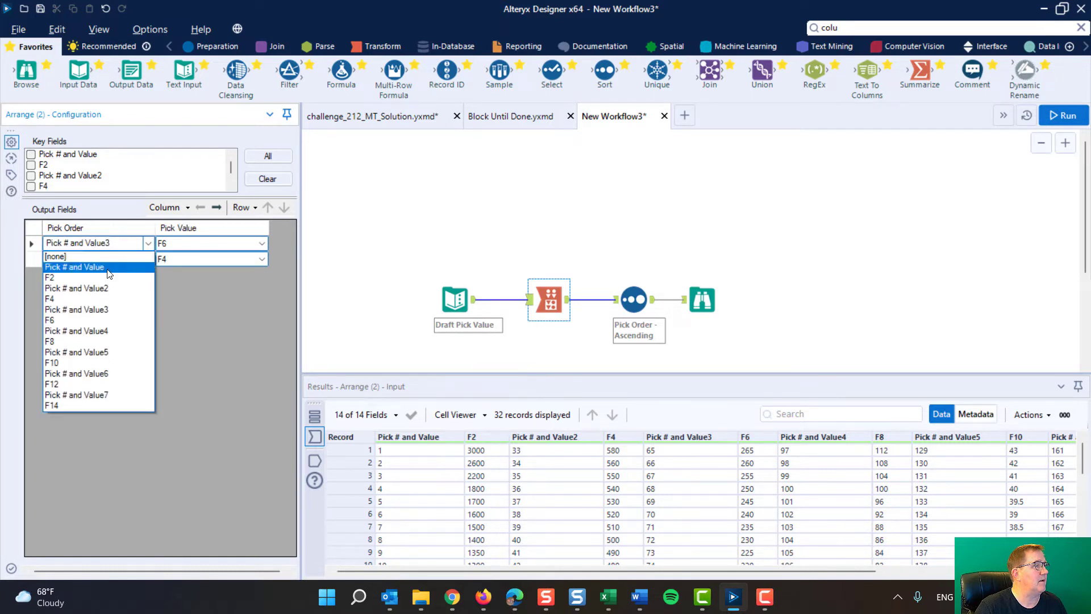
left_click(107, 267)
left_click(149, 259)
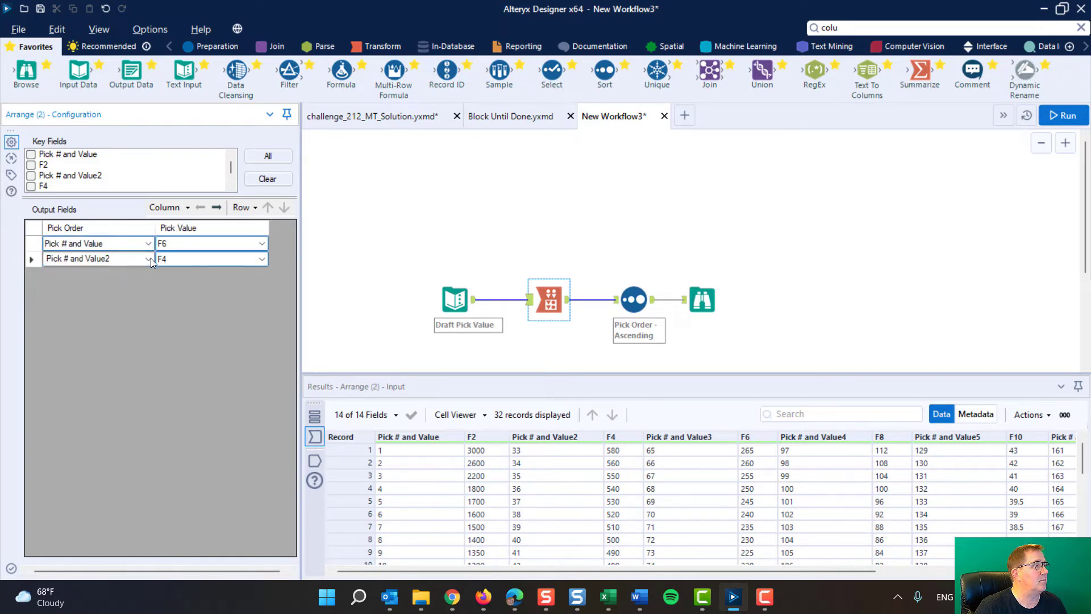
left_click(149, 259)
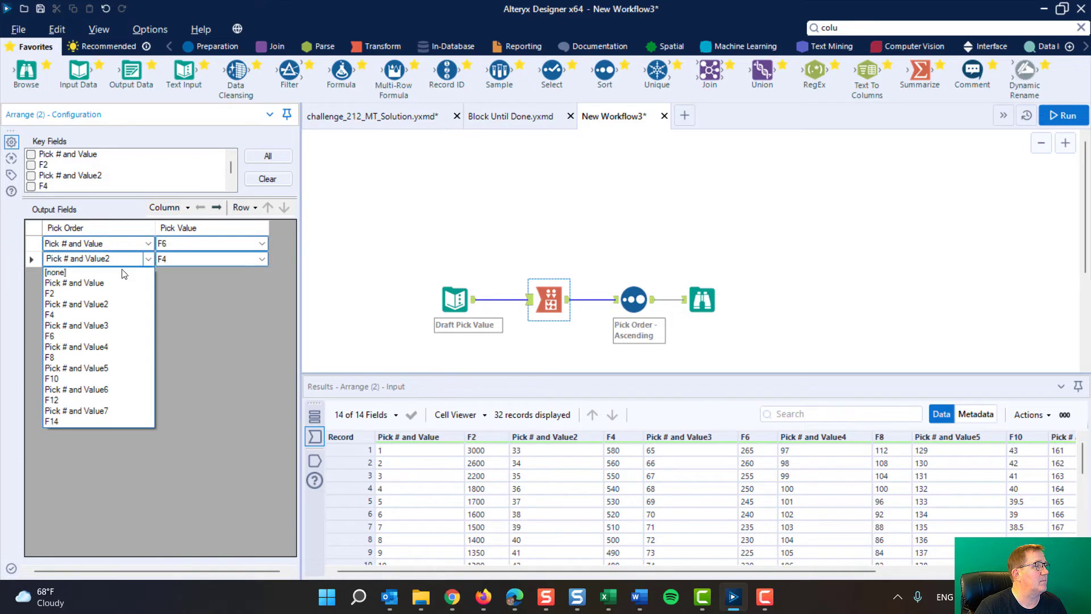
left_click(100, 304)
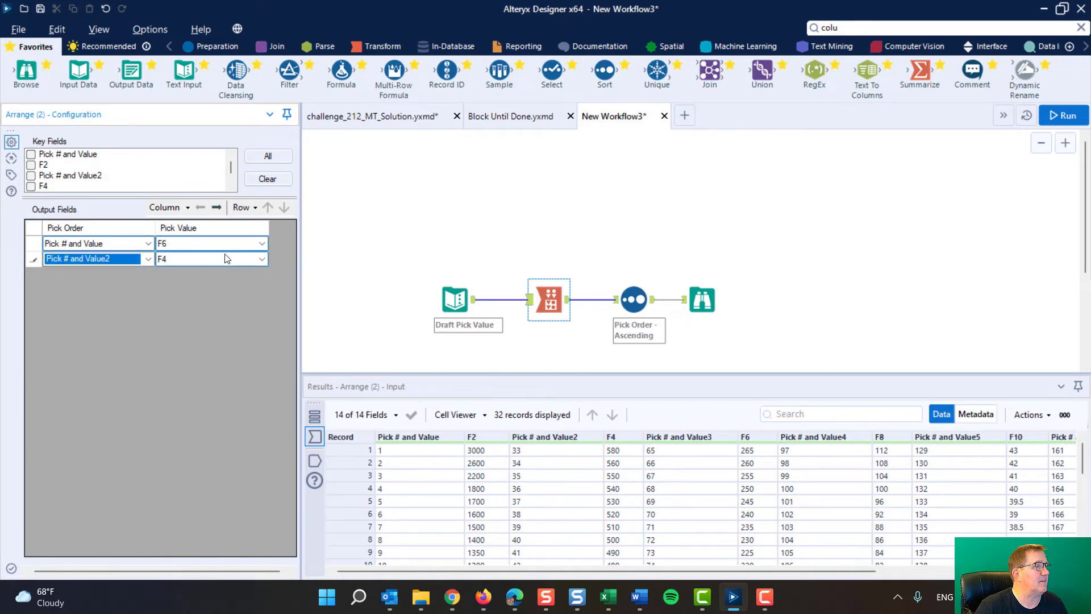
Step: Set Pick Value to F2 in both output rows of the Arrange tool and deselect the tool
left_click(263, 245)
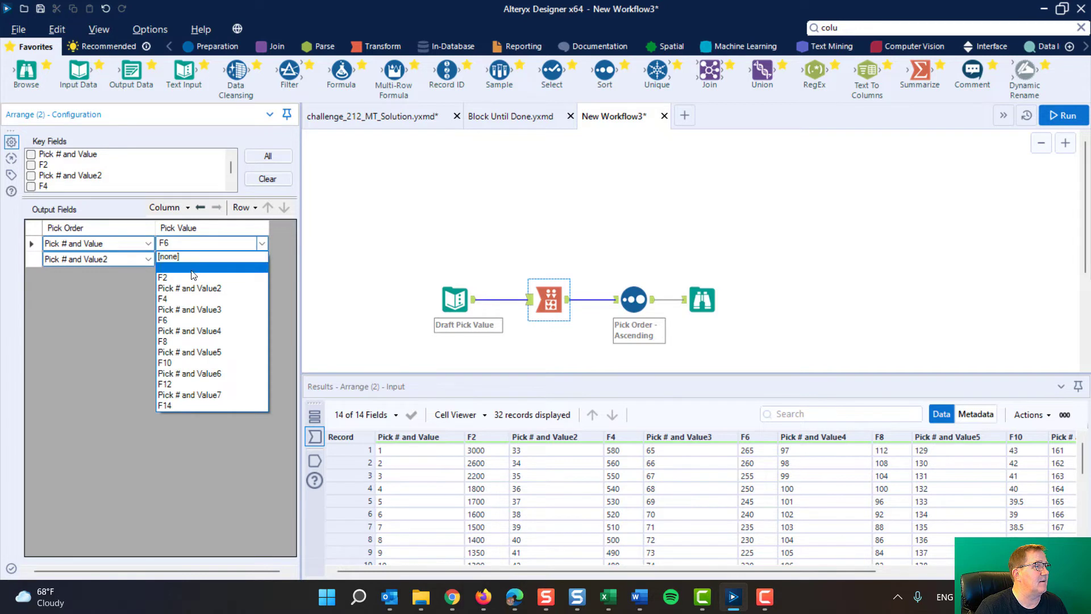
left_click(193, 277)
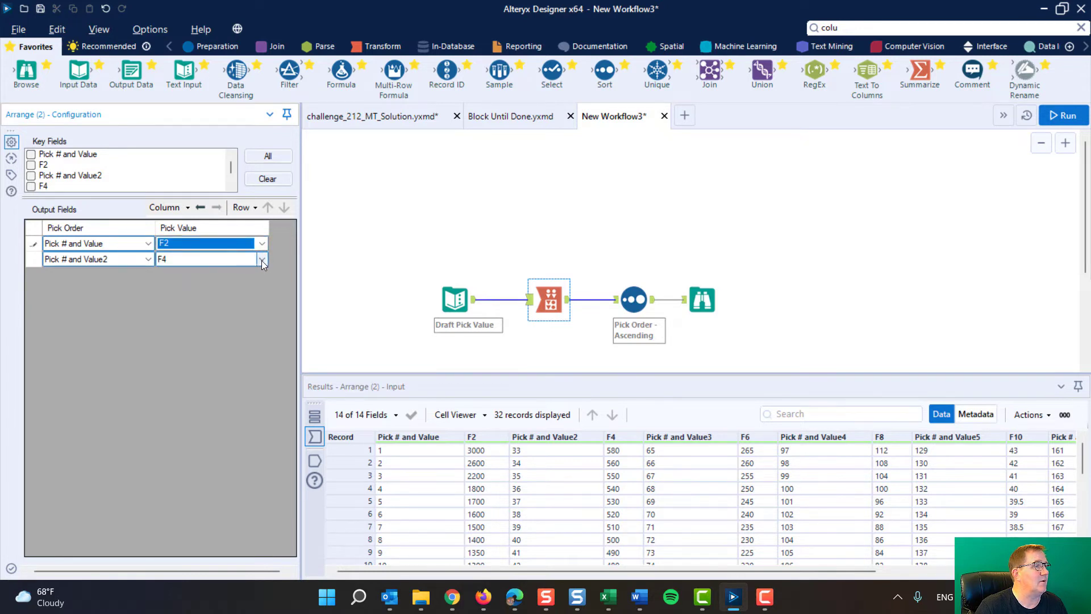
left_click(260, 259)
left_click(203, 293)
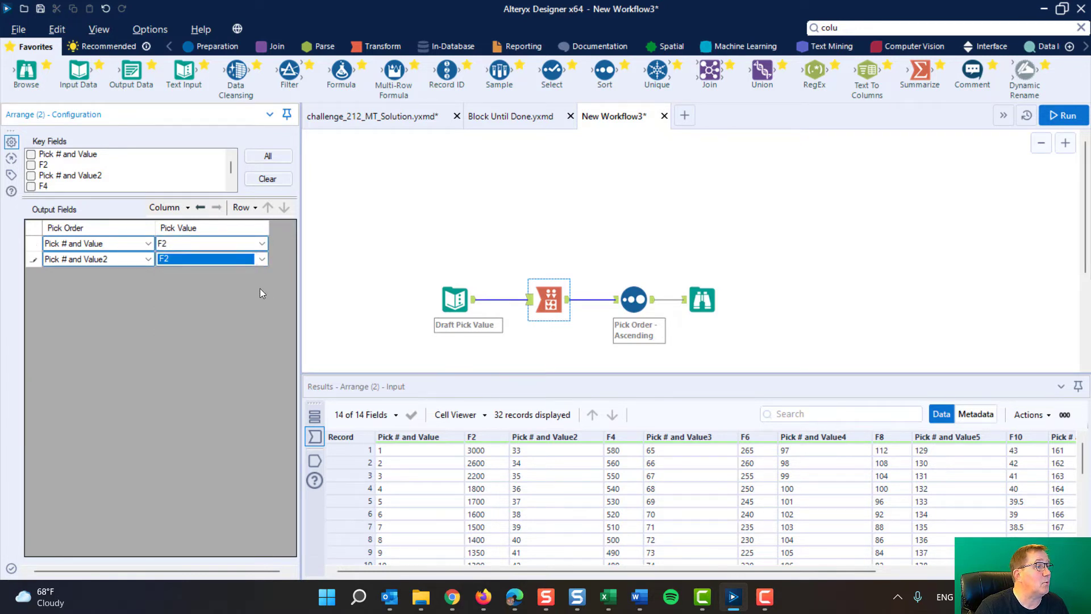
left_click(356, 238)
left_click(358, 242)
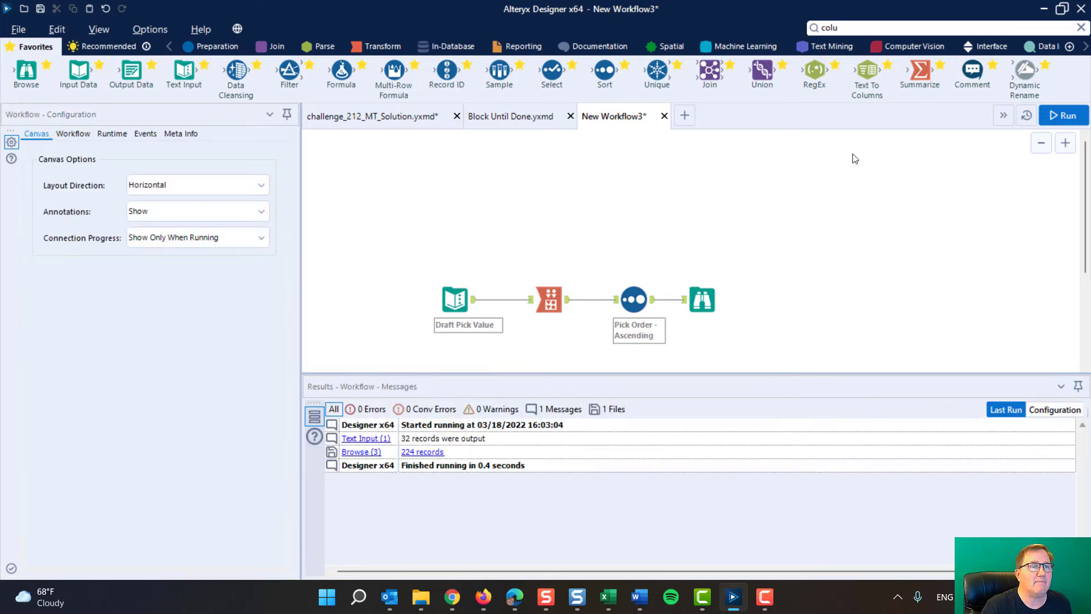
Step: Run the workflow and examine the Browse output through its last record, focusing on the pick values around record 33
left_click(1069, 117)
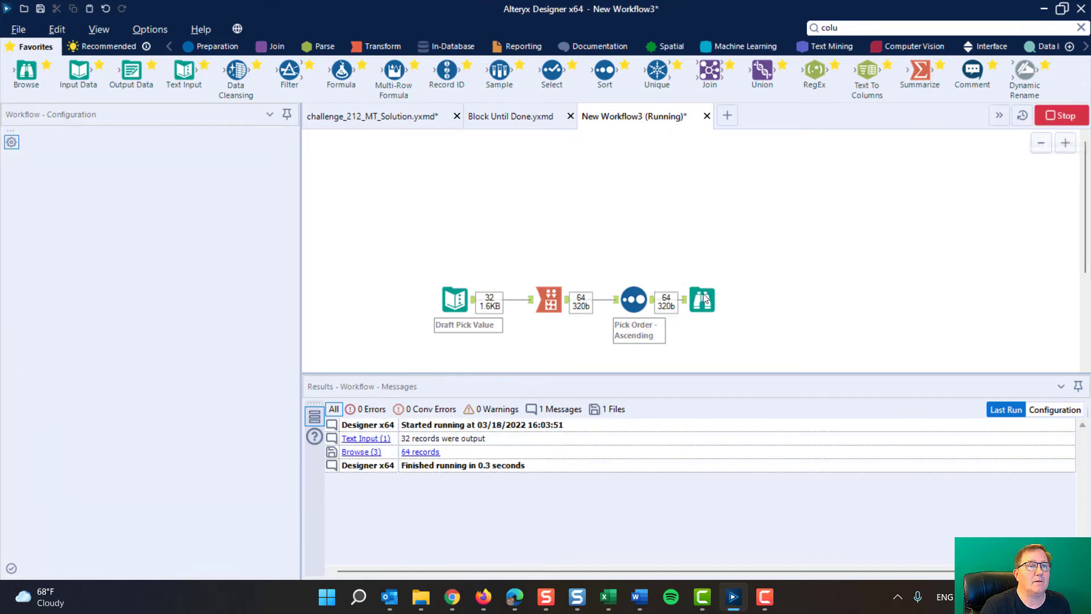
left_click(703, 300)
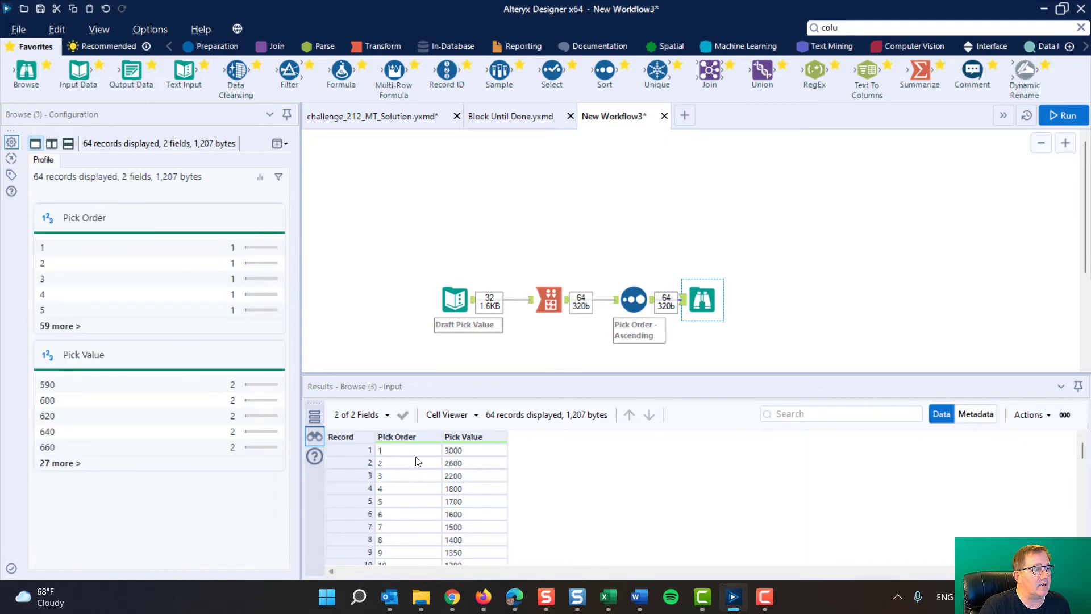
scroll(414, 466, "down", 7)
scroll(417, 462, "down", 11)
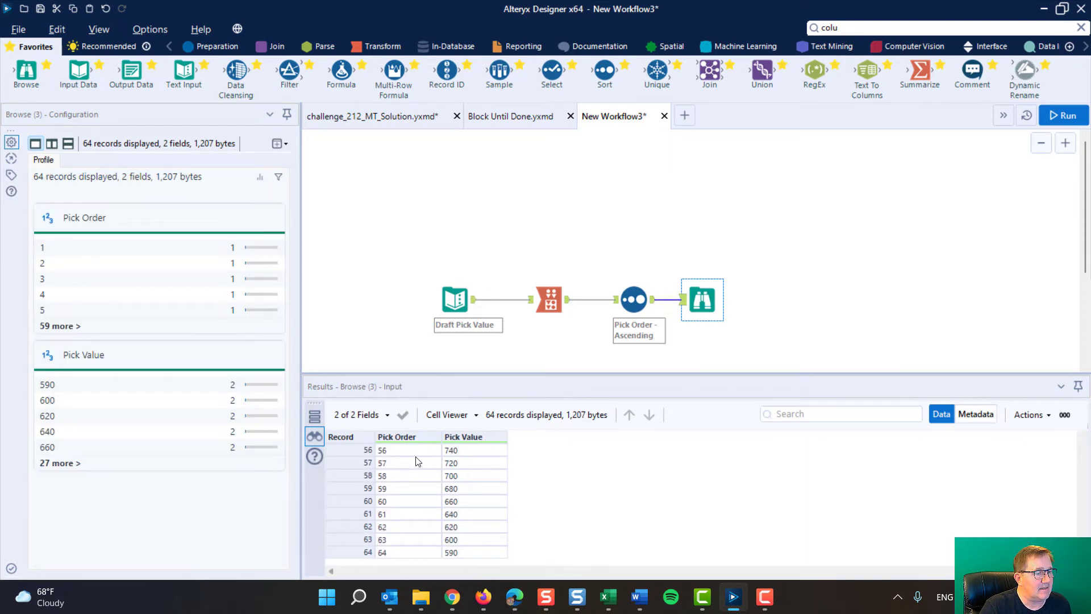
scroll(417, 462, "up", 10)
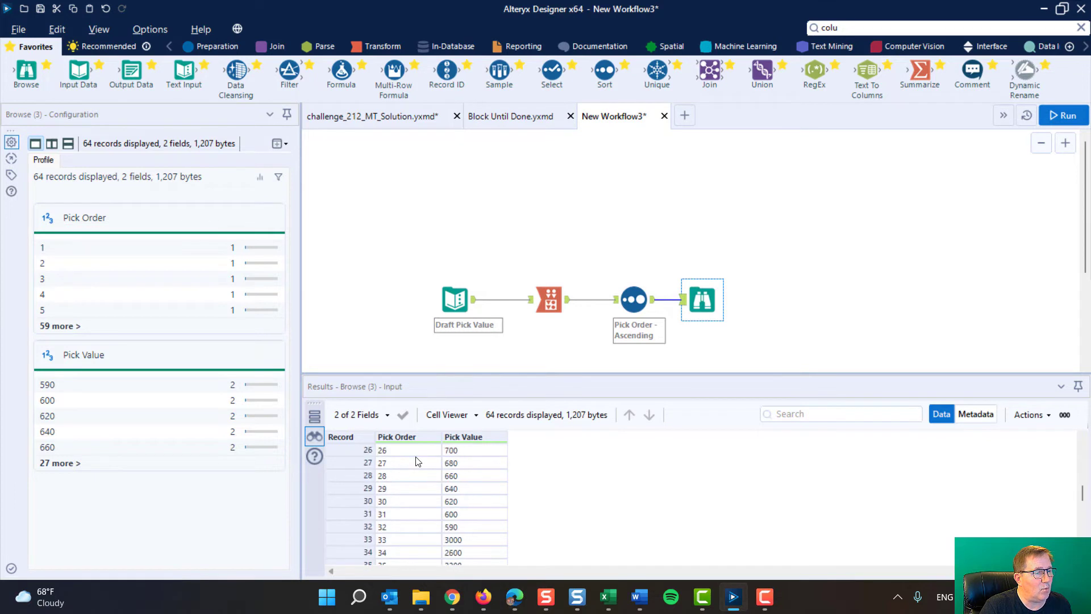
scroll(417, 461, "up", 3)
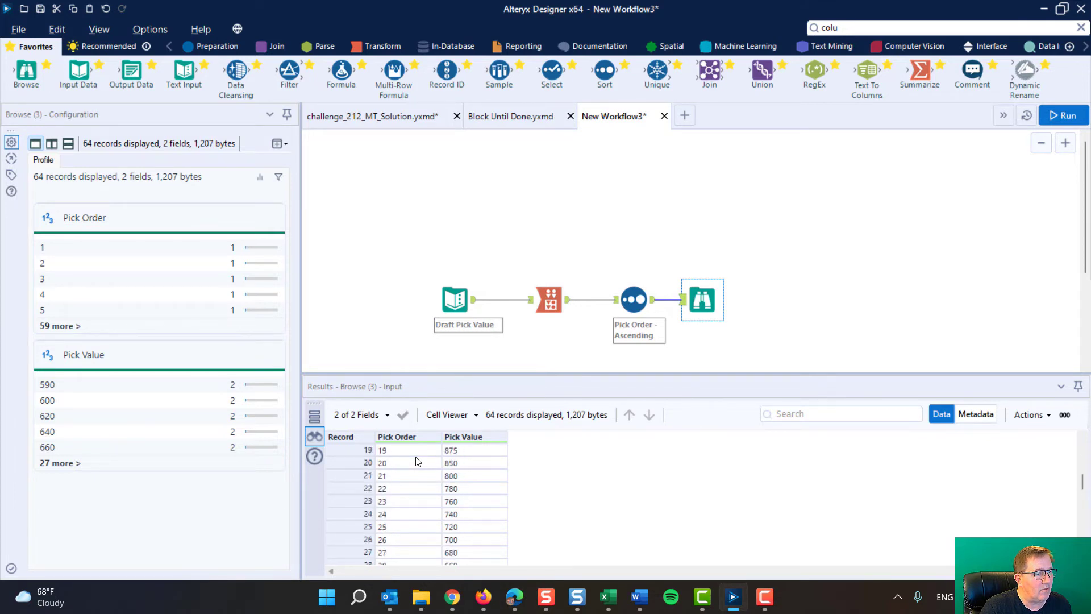
scroll(416, 461, "down", 1)
scroll(414, 492, "down", 1)
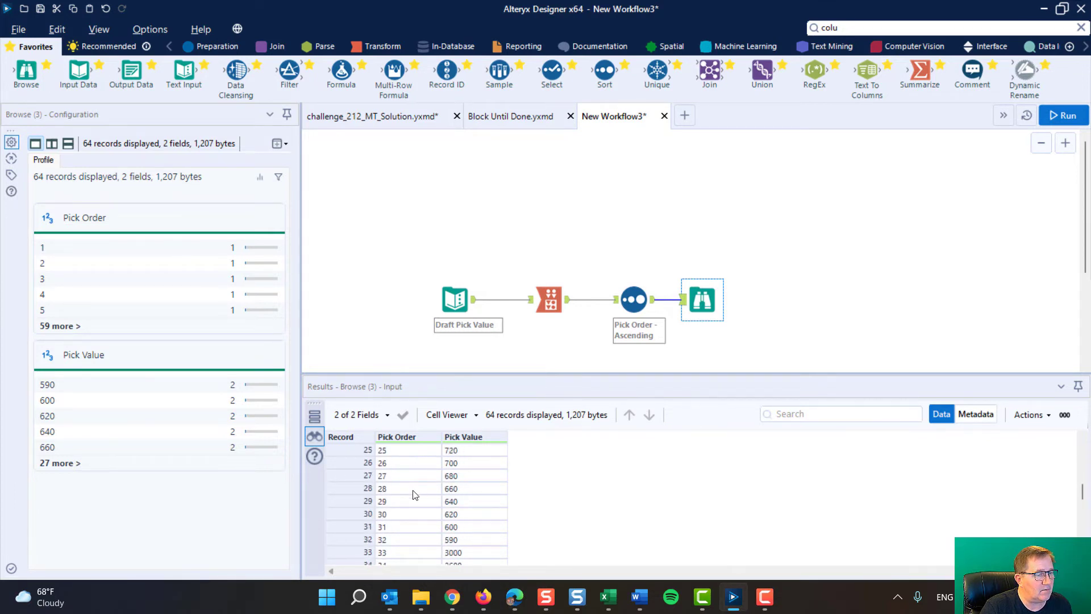
left_click(345, 553)
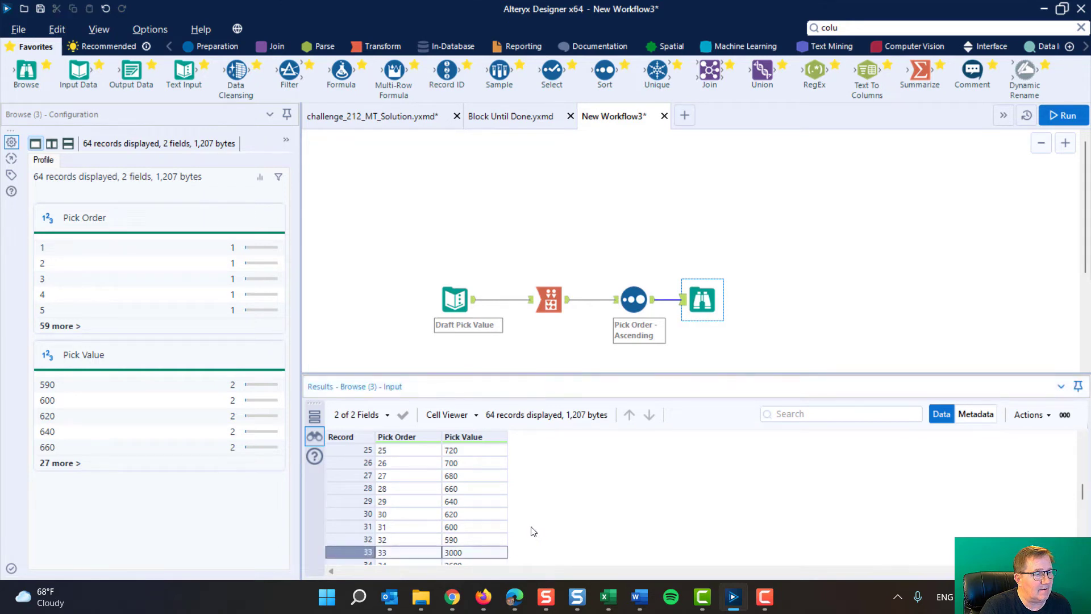
scroll(497, 490, "down", 1)
scroll(498, 490, "down", 1)
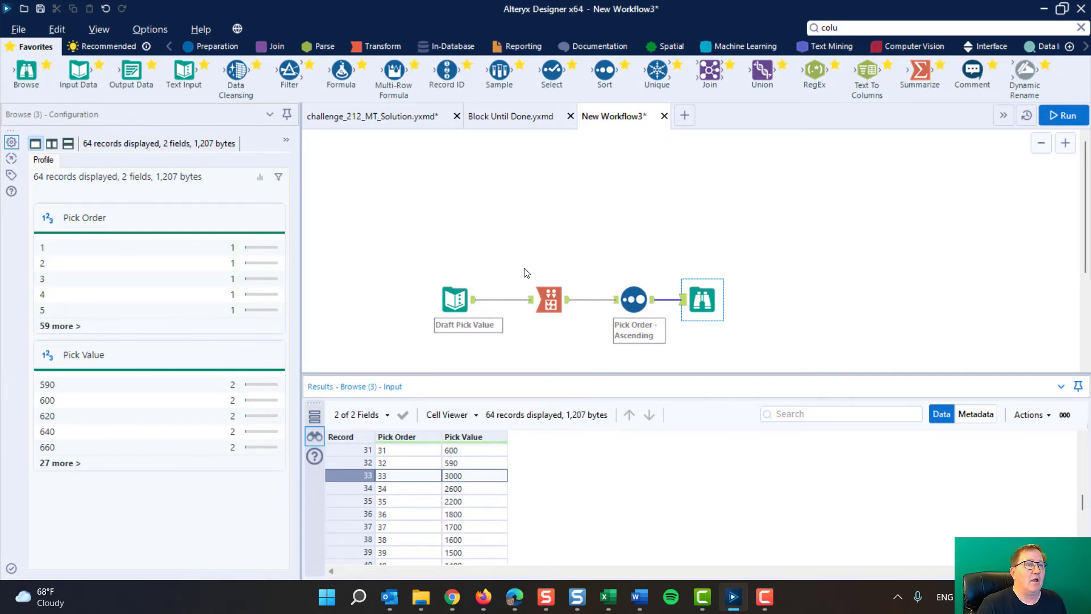
Step: Move the whole four-tool workflow higher on the canvas and select the Arrange tool
left_click_drag(526, 273, 591, 357)
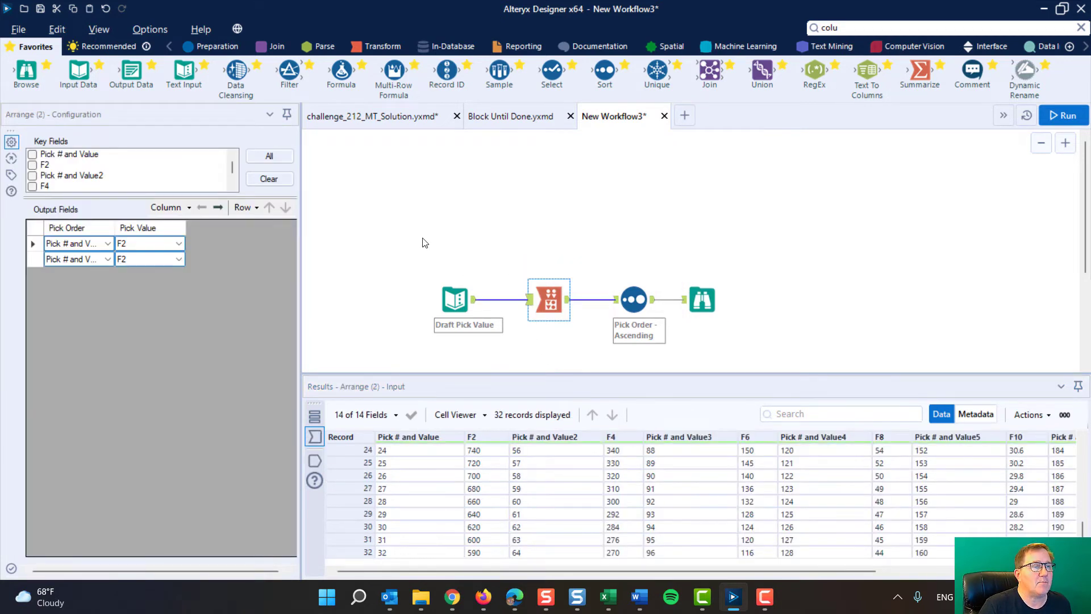
left_click_drag(424, 229, 739, 349)
left_click_drag(709, 304, 708, 244)
left_click(550, 238)
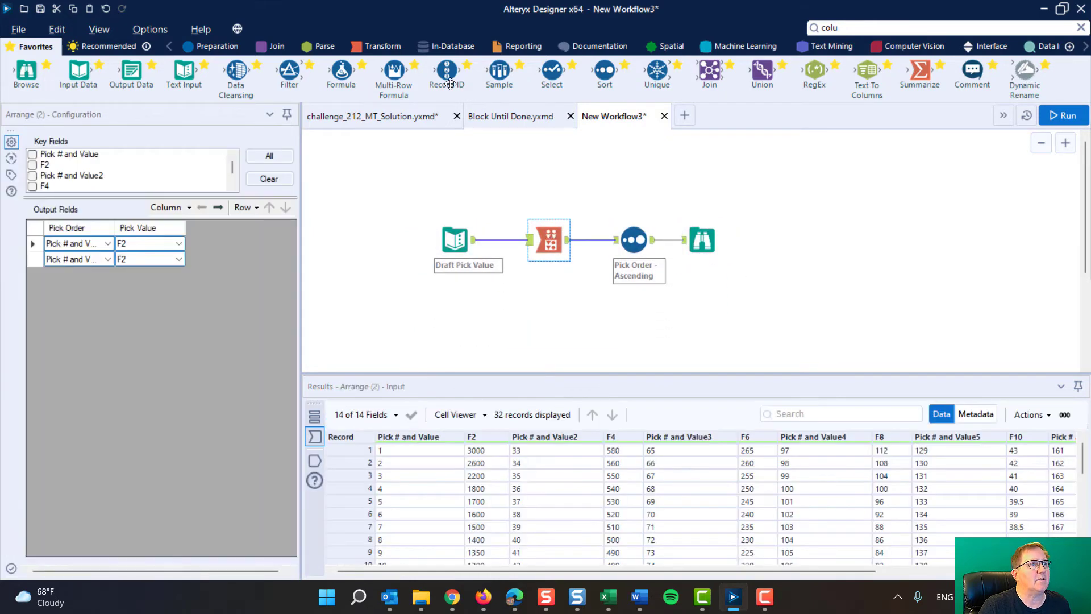
Step: Switch to challenge_212_MT_Solution.yxmd and review the Sort tool's output down to its last record
left_click(372, 116)
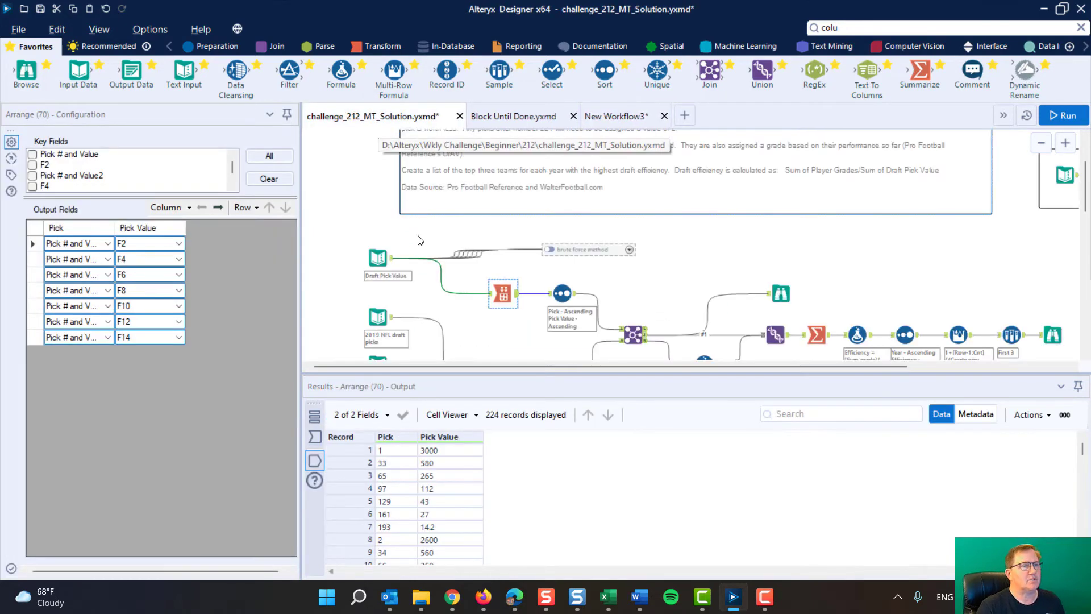
left_click(577, 298)
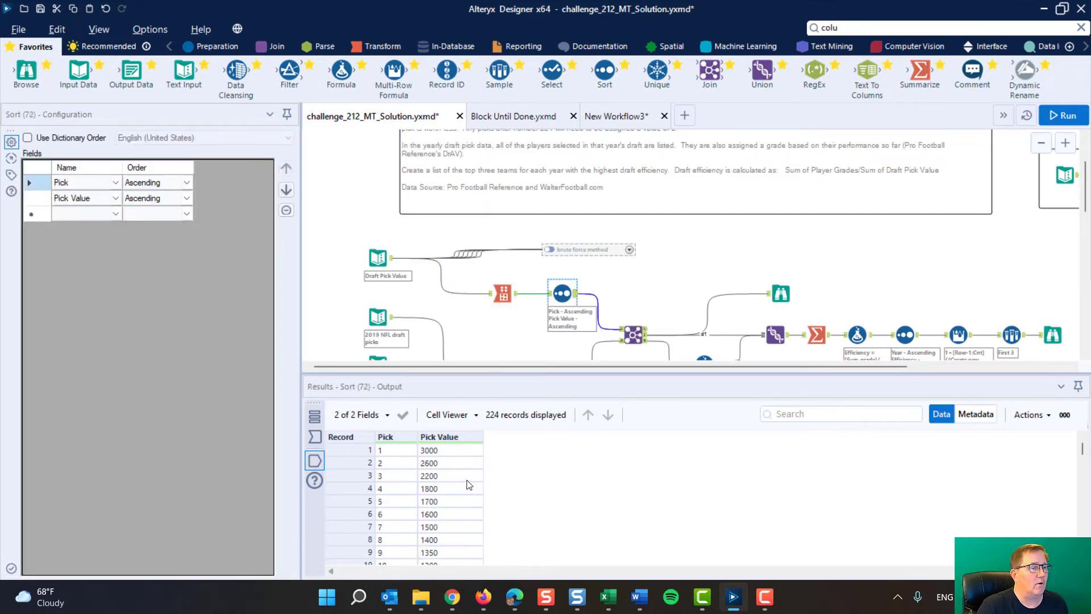
scroll(469, 485, "down", 20)
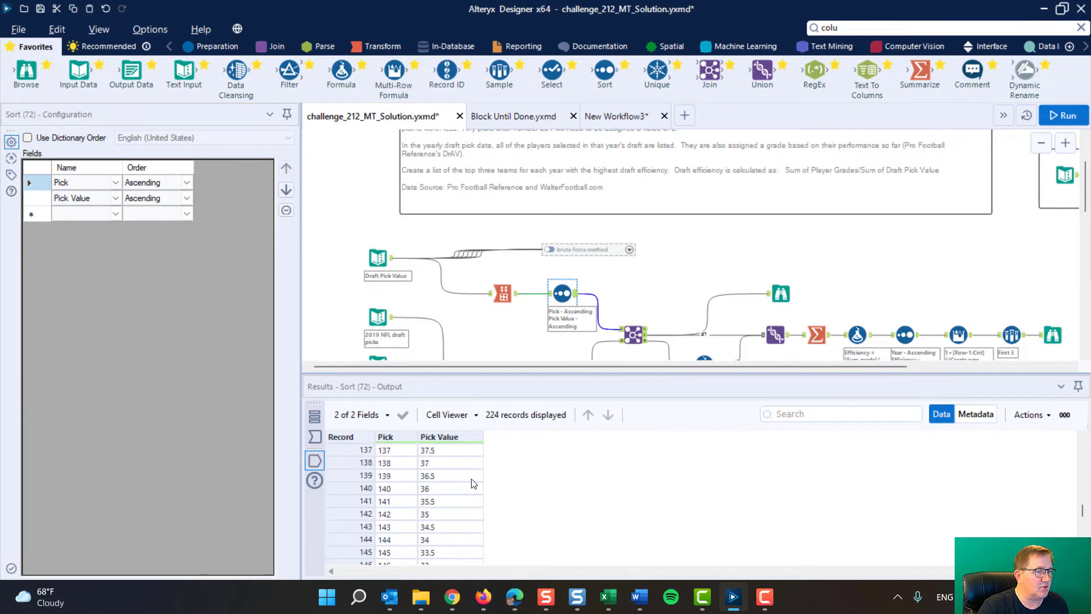
scroll(471, 483, "down", 20)
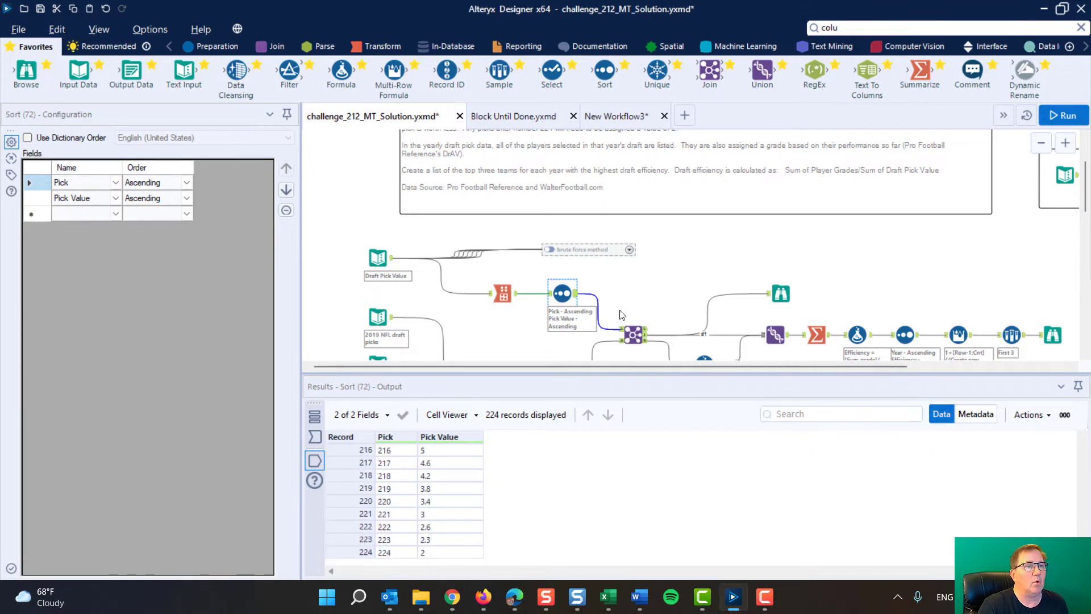
Step: Inspect the Join tool's configuration, the joined records in the Browse tool fed by it, and the yearly NFL draft pick inputs
scroll(716, 284, "down", 2)
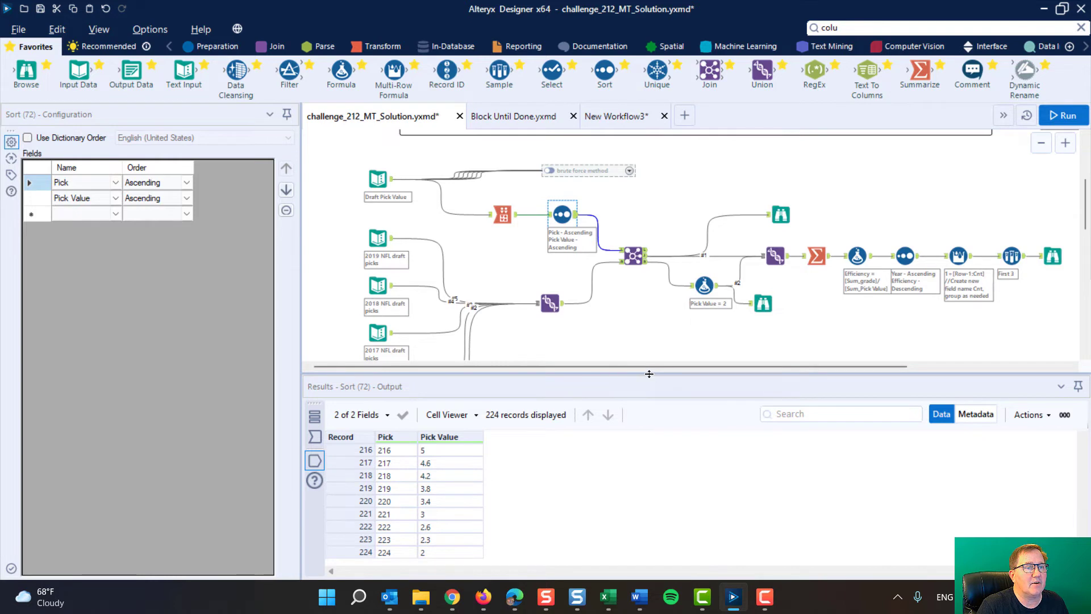
left_click_drag(649, 373, 640, 443)
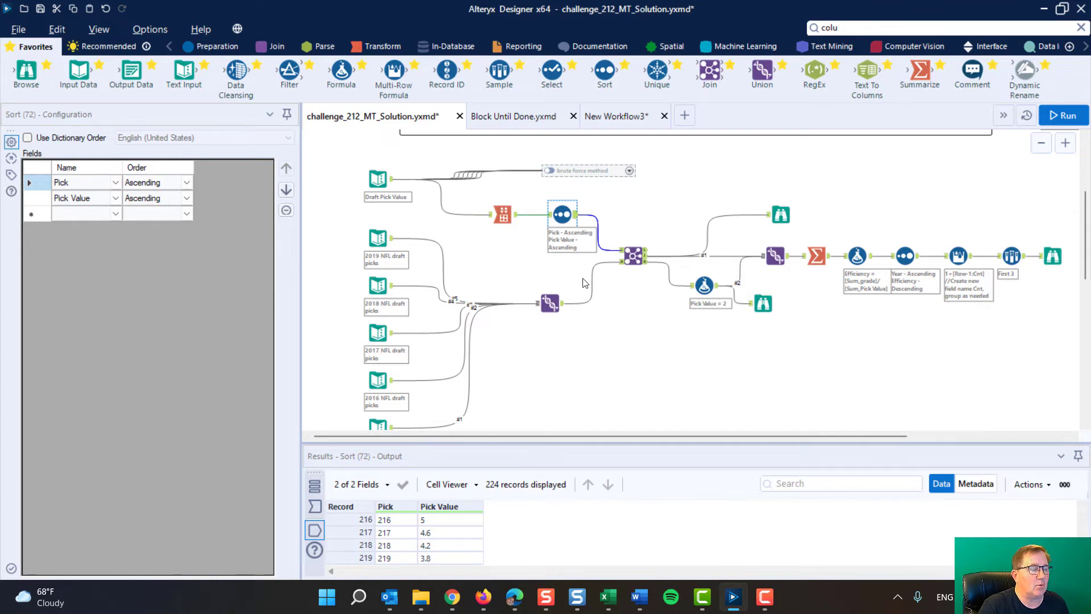
left_click(633, 255)
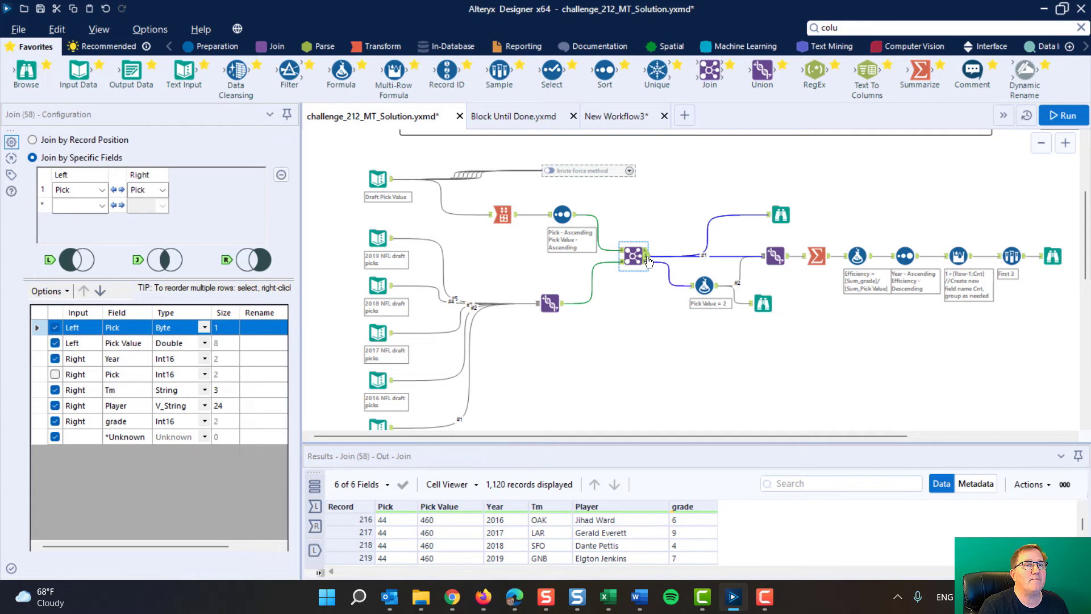
left_click(775, 212)
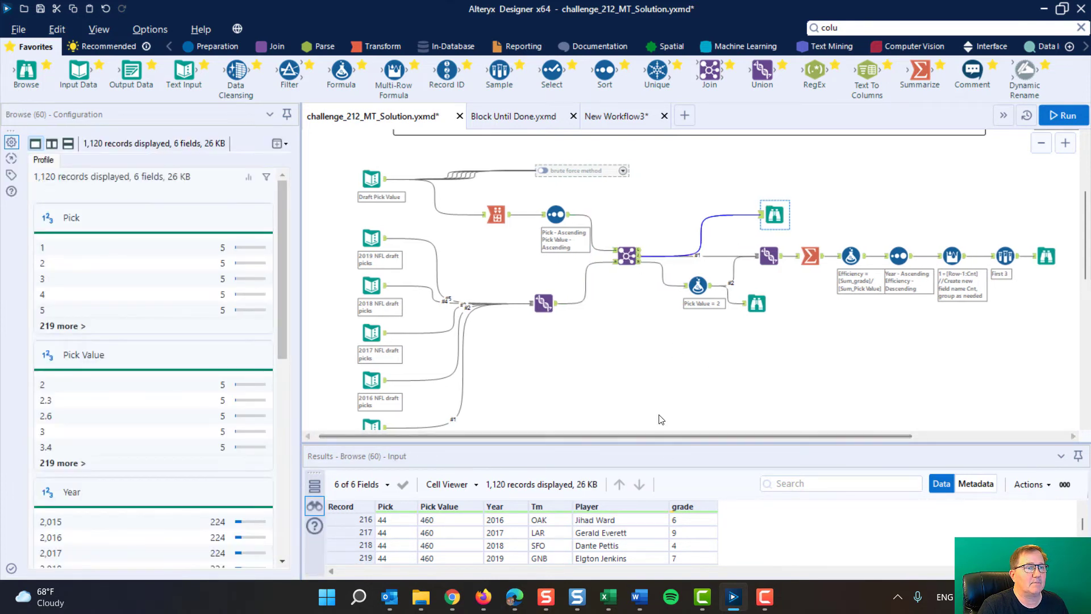
left_click_drag(667, 442, 664, 359)
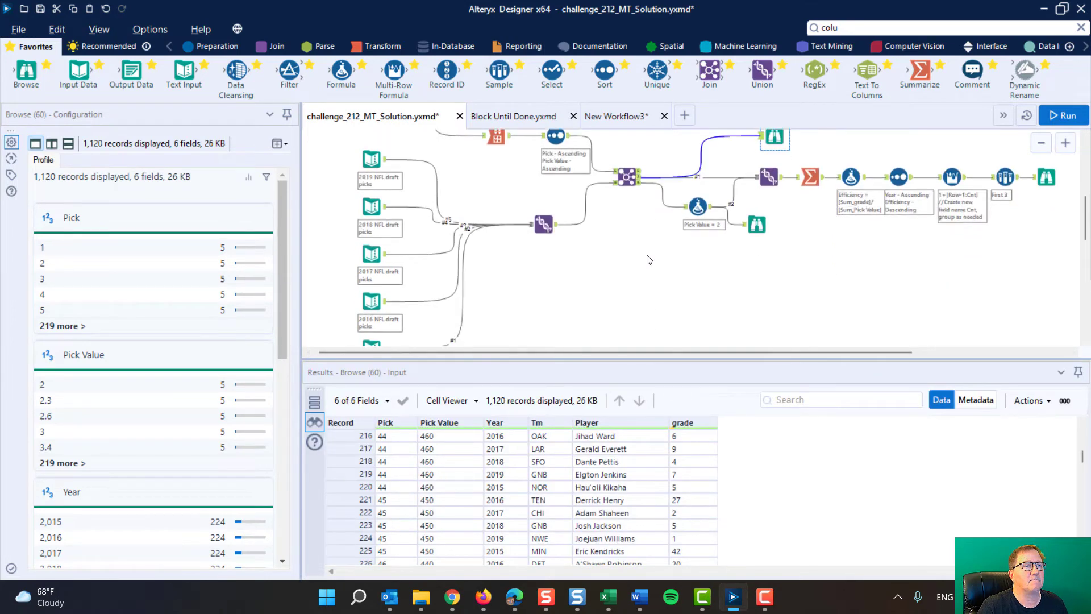
scroll(649, 263, "down", 1)
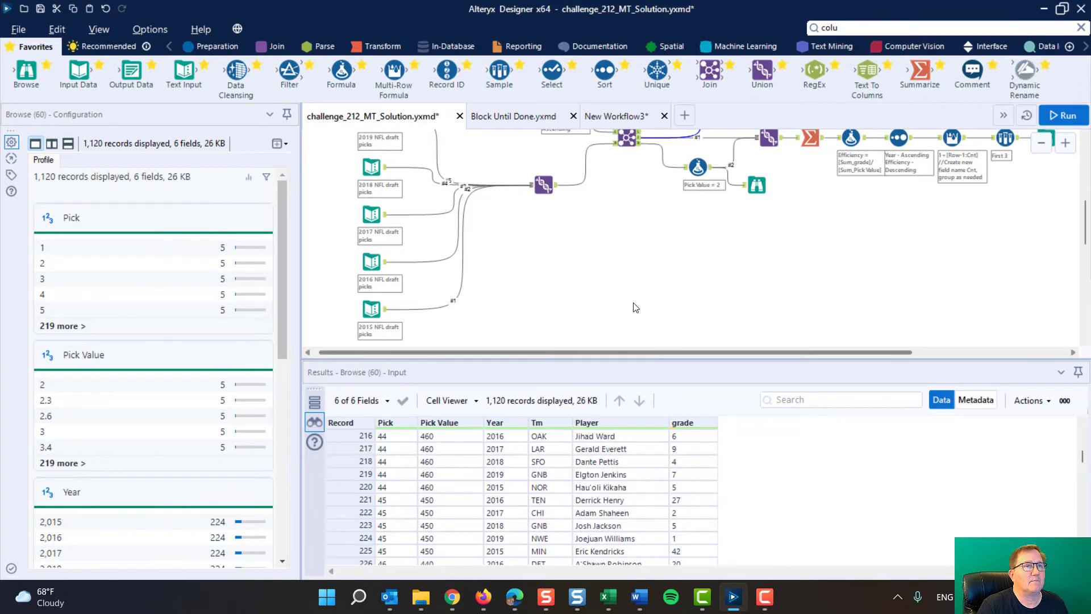
Step: Enlarge the Results pane and review the joined draft pick records in the Browse output, going back to the earlier picks
scroll(635, 307, "up", 2)
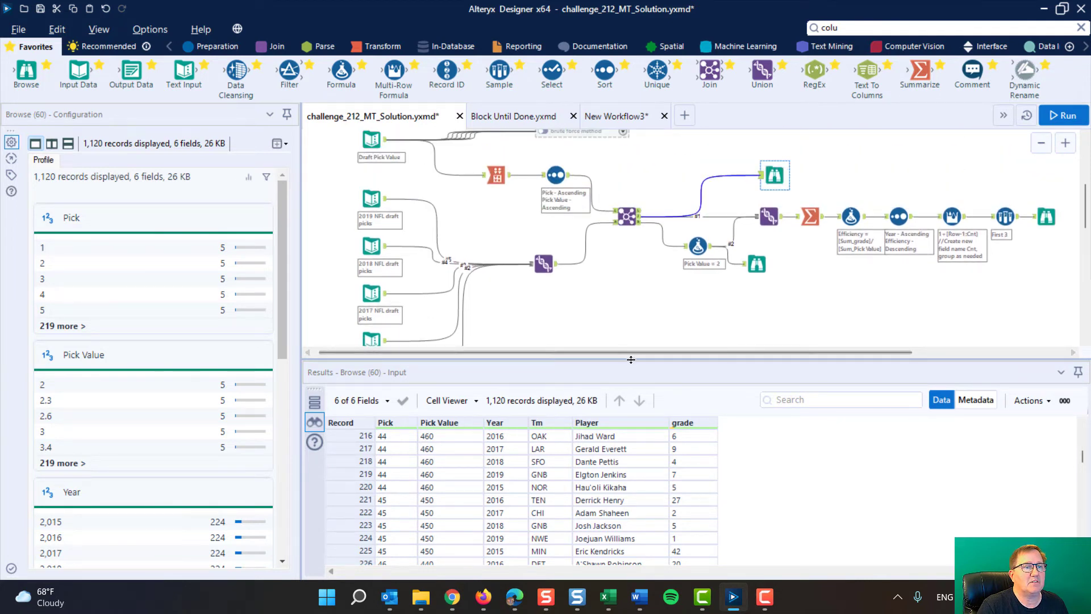
left_click_drag(631, 359, 631, 325)
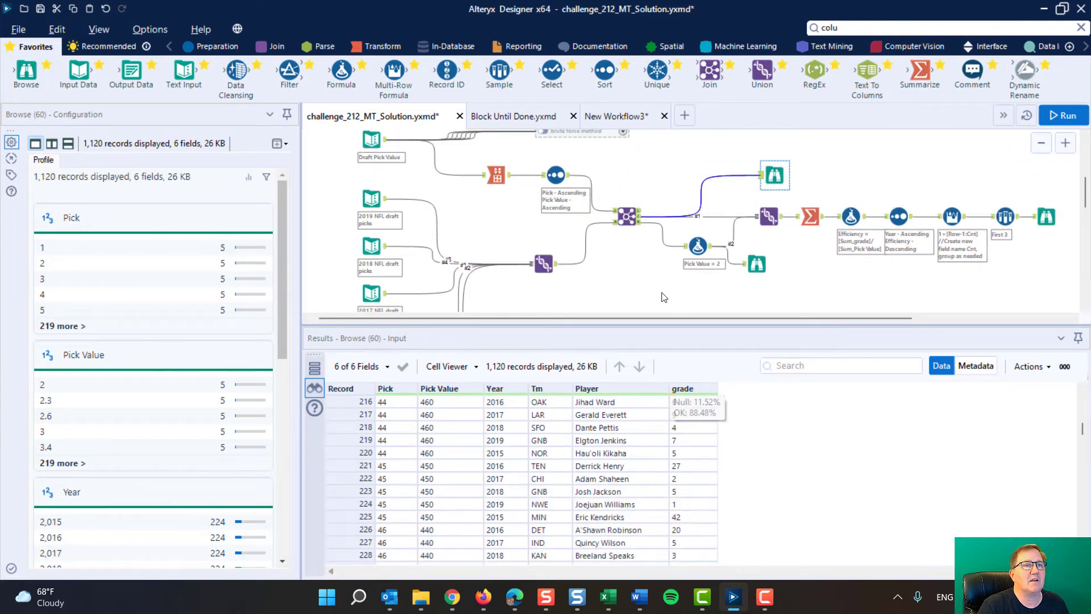
left_click_drag(680, 319, 792, 319)
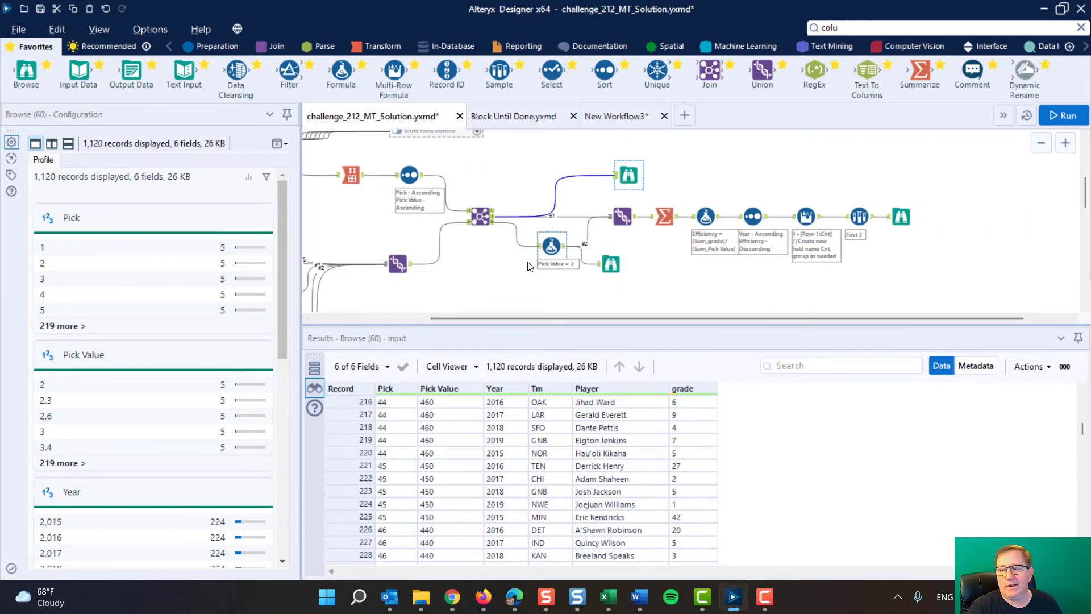
scroll(370, 439, "down", 5)
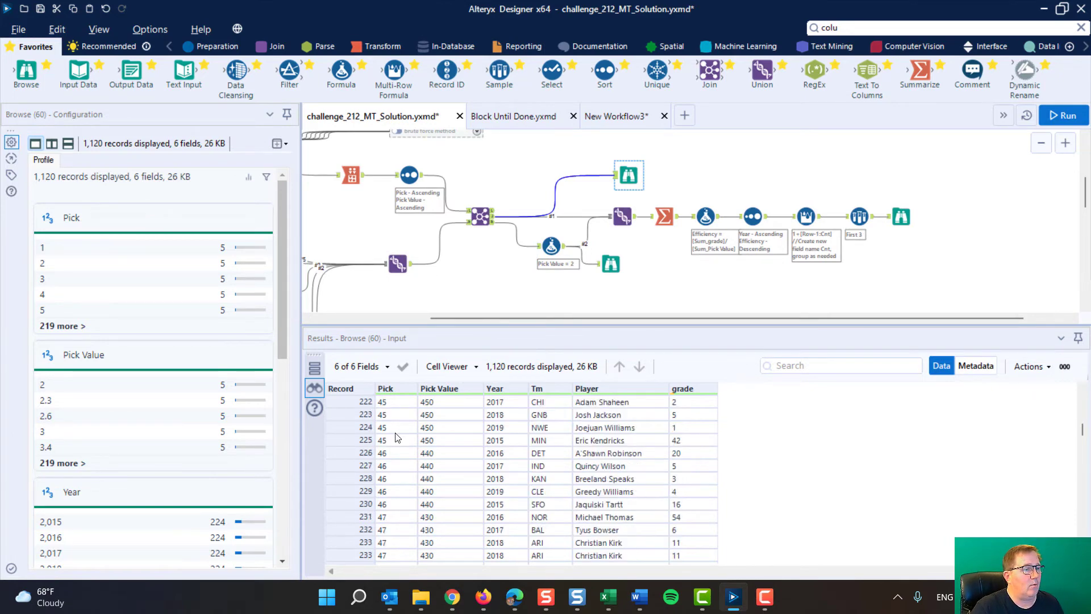
scroll(396, 438, "up", 20)
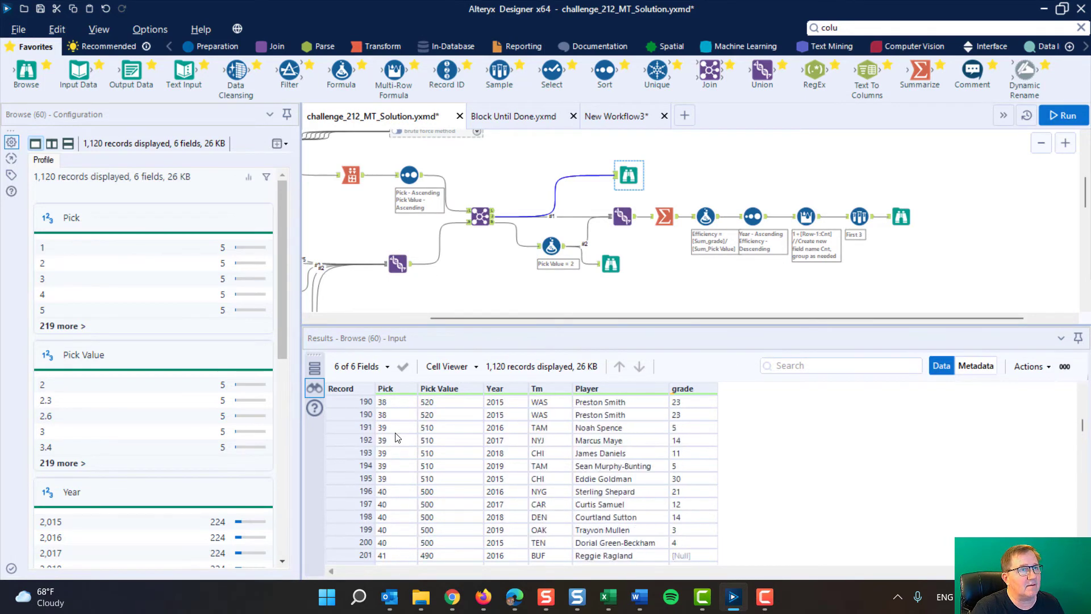
scroll(582, 248, "up", 5)
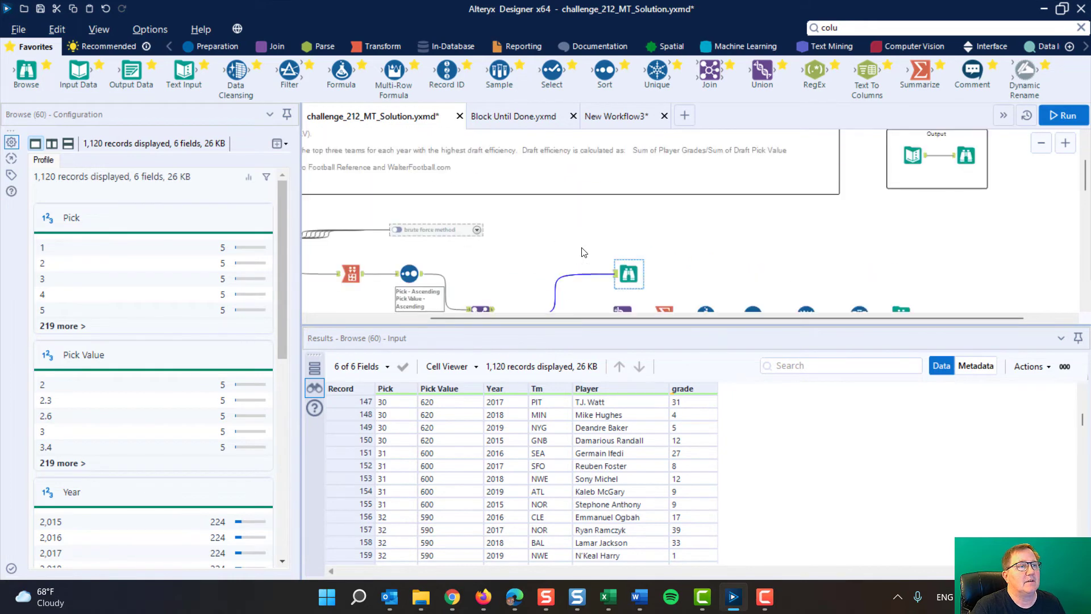
Step: Check the Weekly Challenge #212 description above the workflow against the tools that follow the Join
scroll(569, 258, "down", 6)
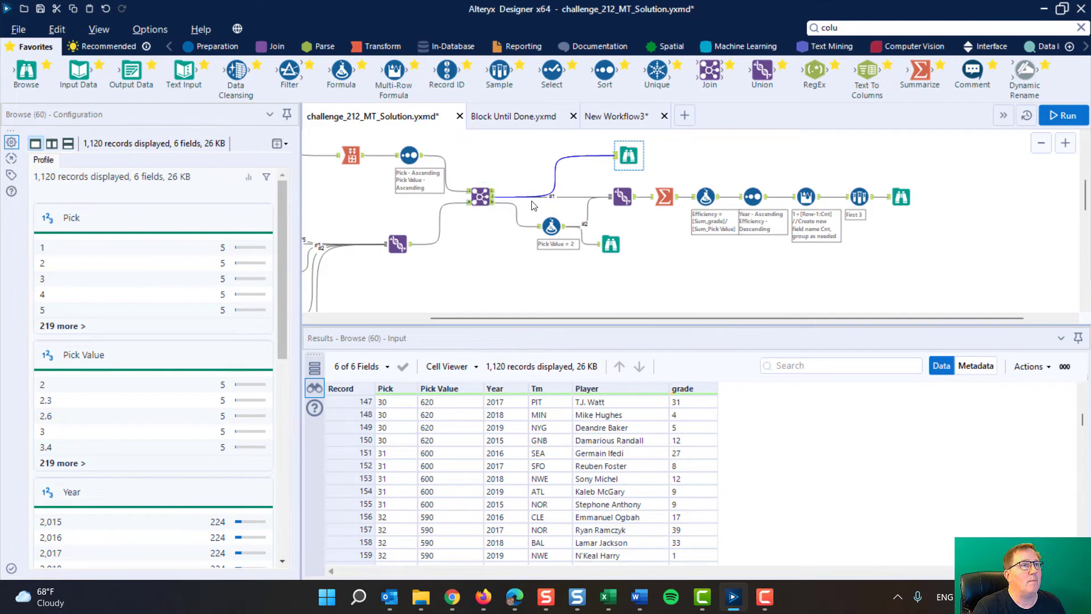
scroll(529, 190, "up", 3)
scroll(529, 191, "up", 2)
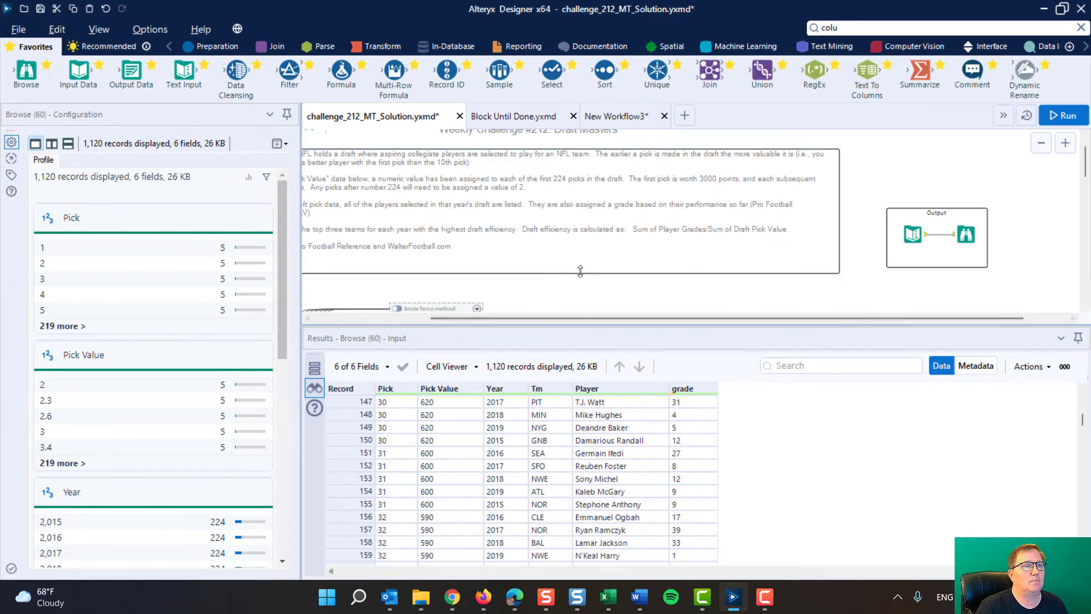
scroll(581, 270, "down", 3)
scroll(584, 262, "down", 3)
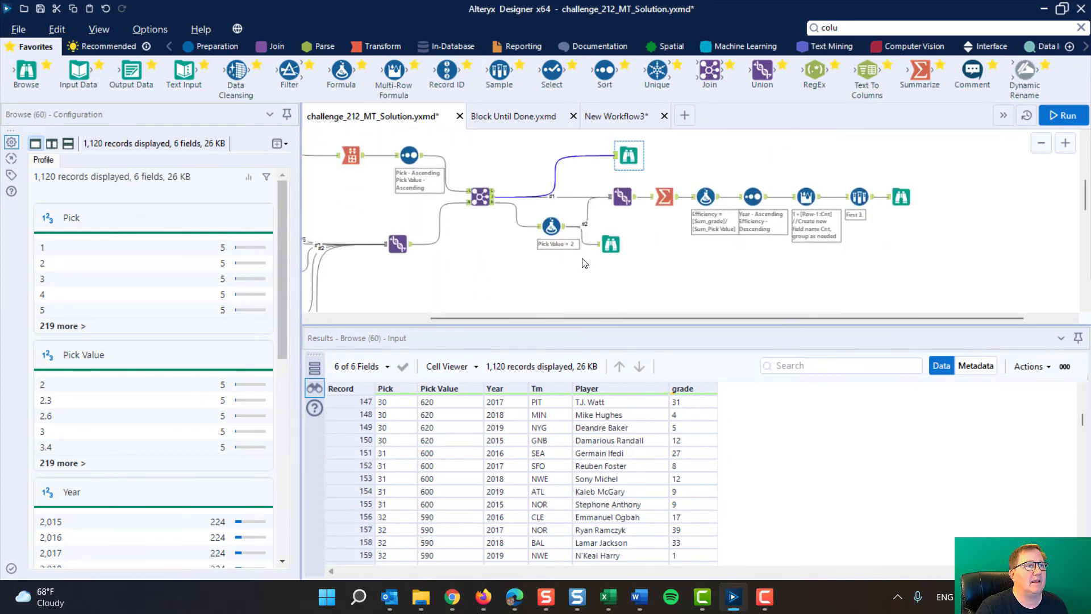
Step: Review the Join tool's matched records and its unmatched right output from the last picks back to the first
left_click(490, 196)
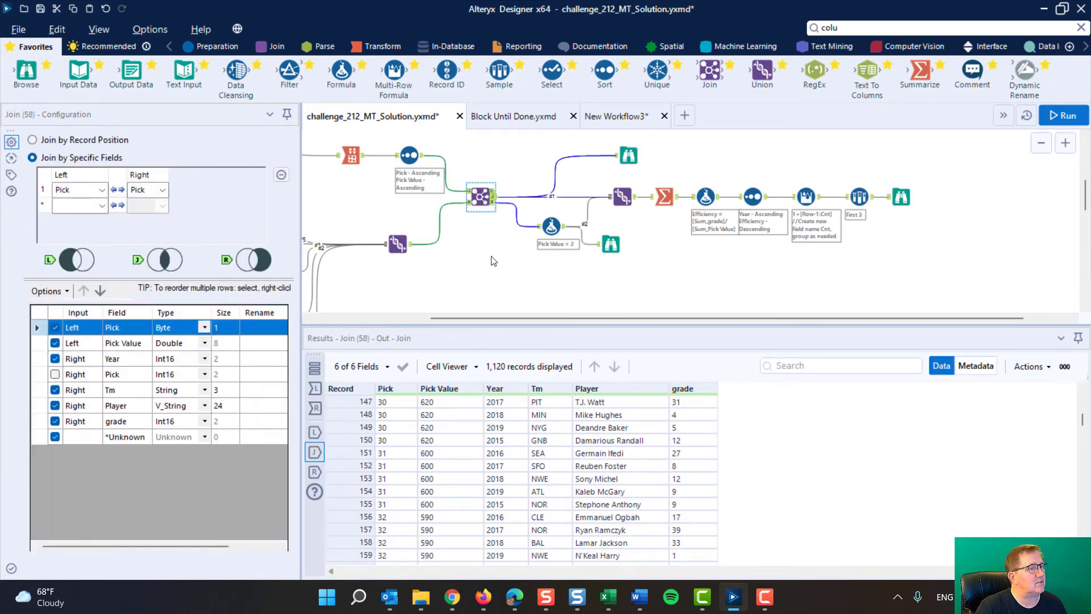
scroll(433, 489, "down", 13)
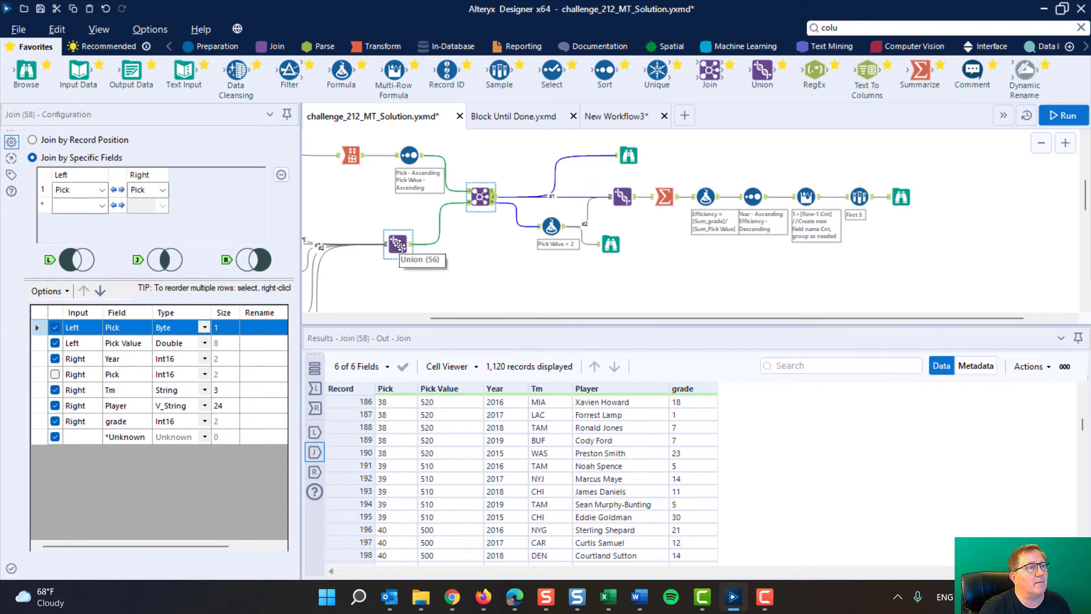
left_click(494, 203)
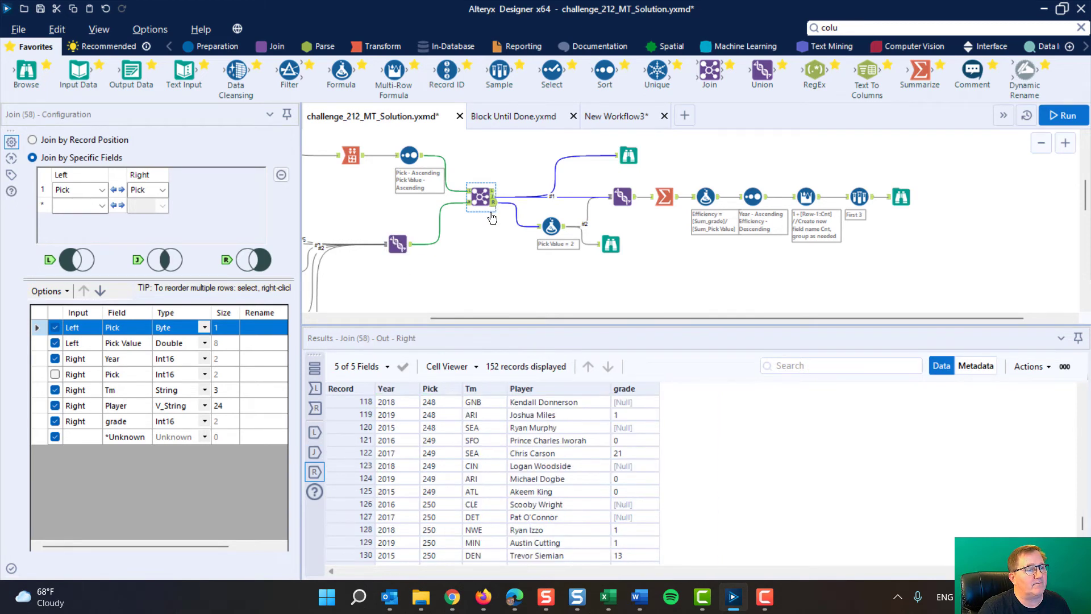
scroll(453, 411, "down", 7)
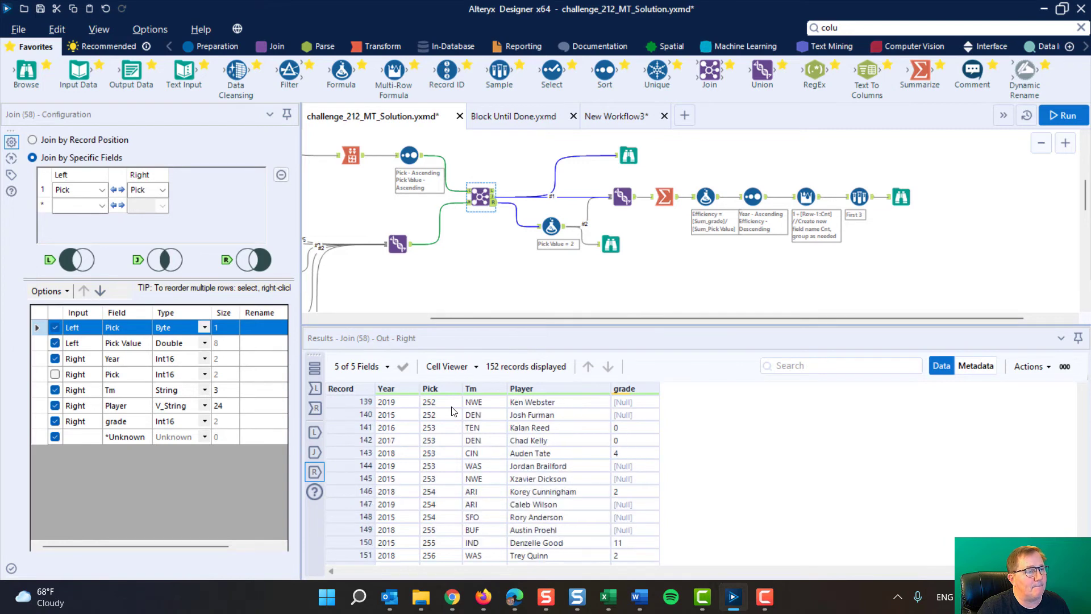
scroll(453, 411, "up", 20)
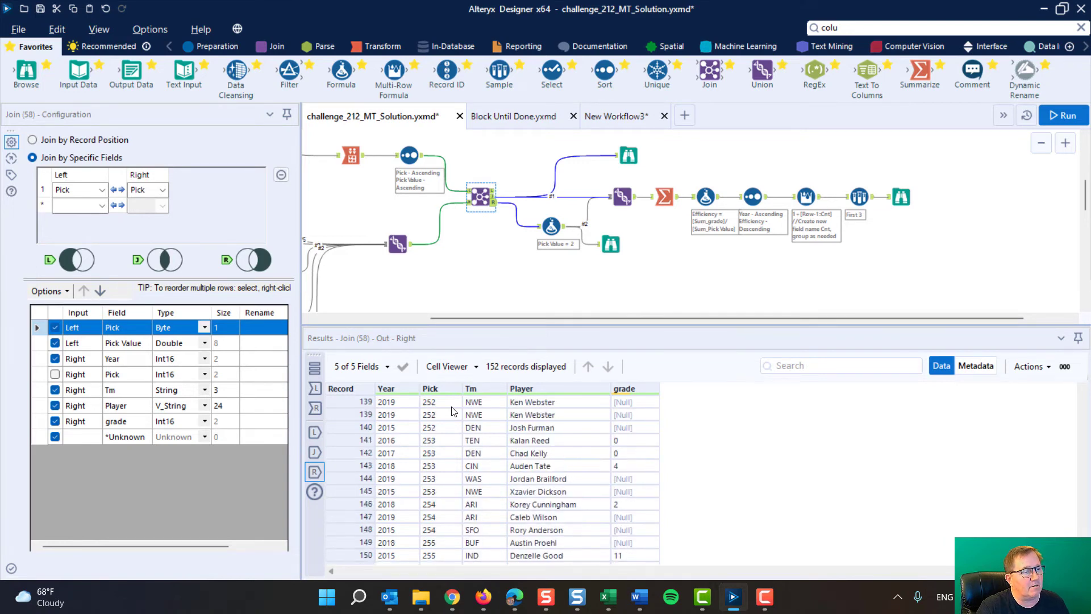
scroll(453, 411, "up", 9)
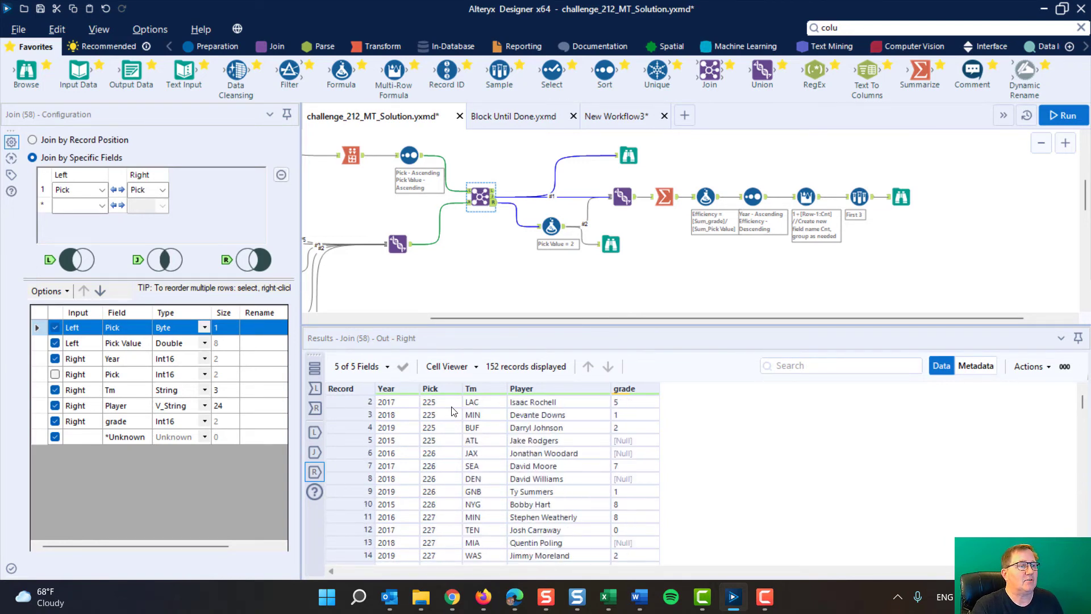
Step: Inspect the Formula tool that assigns the Pick Value to the unmatched picks and browse its output records
left_click(562, 228)
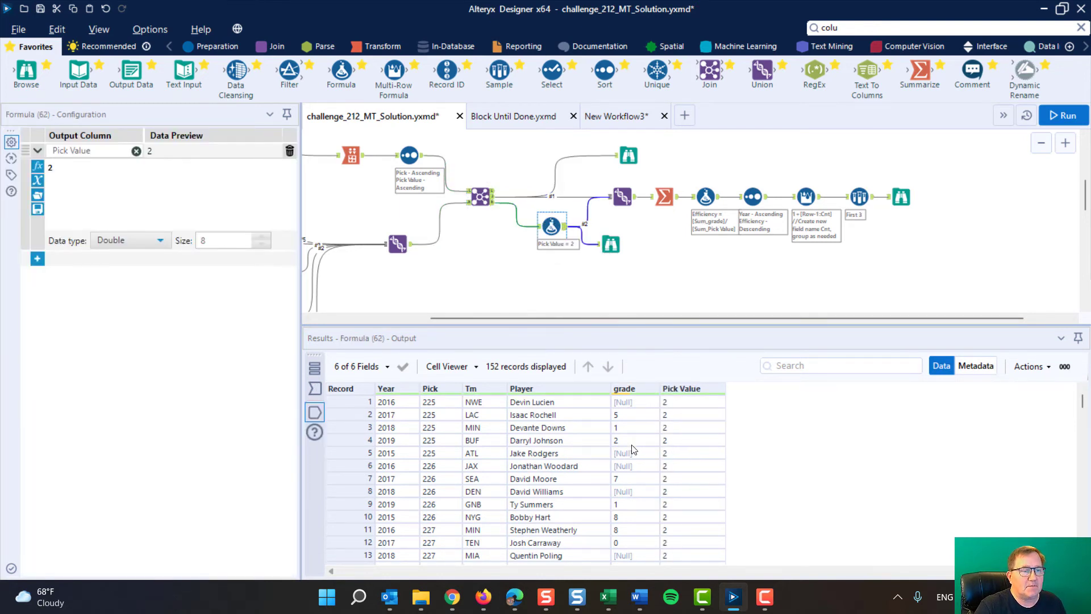
scroll(635, 514, "down", 20)
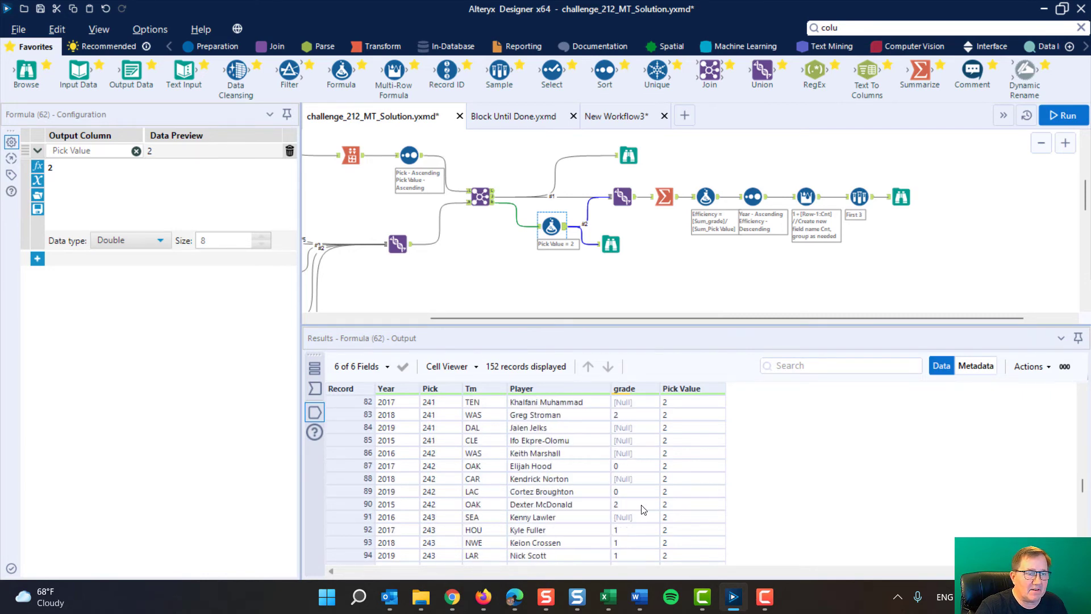
scroll(643, 510, "up", 20)
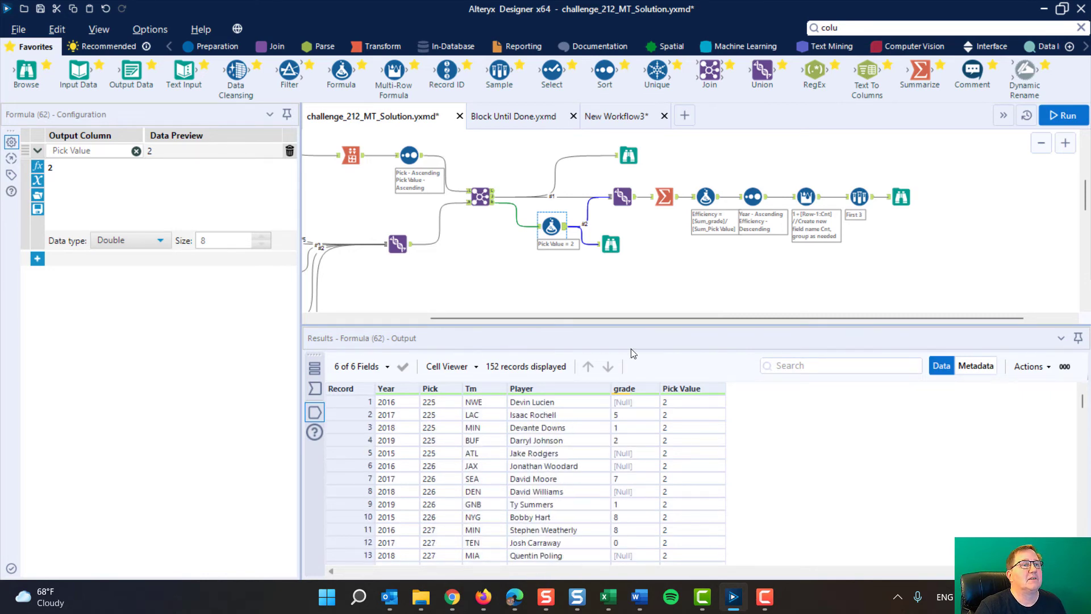
Step: Compare the final Union tool's column mapping and combined output with the Join and Formula outputs feeding it
left_click(623, 197)
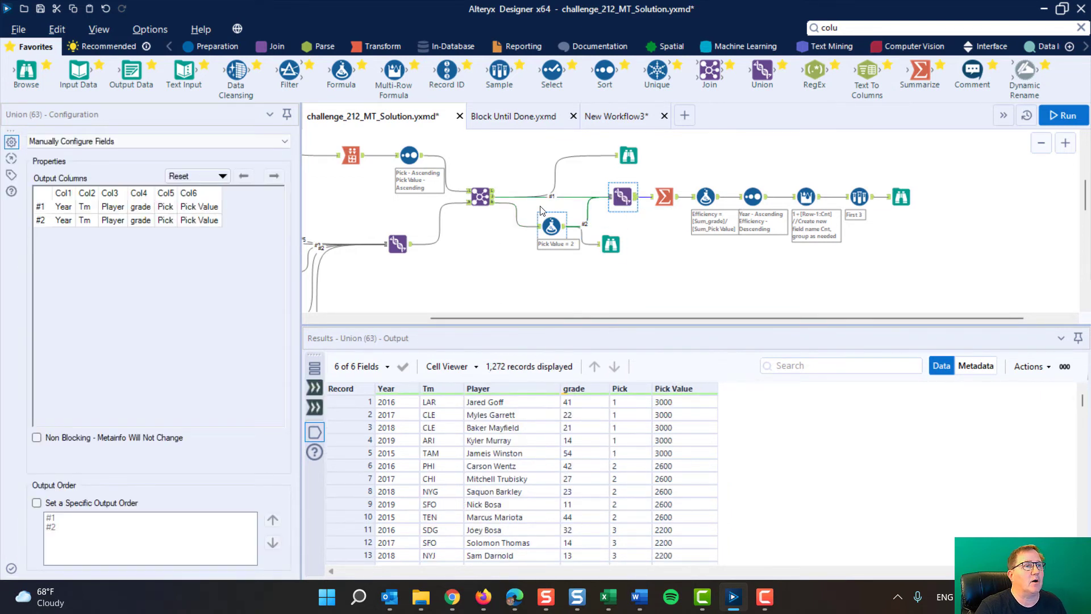
left_click(478, 197)
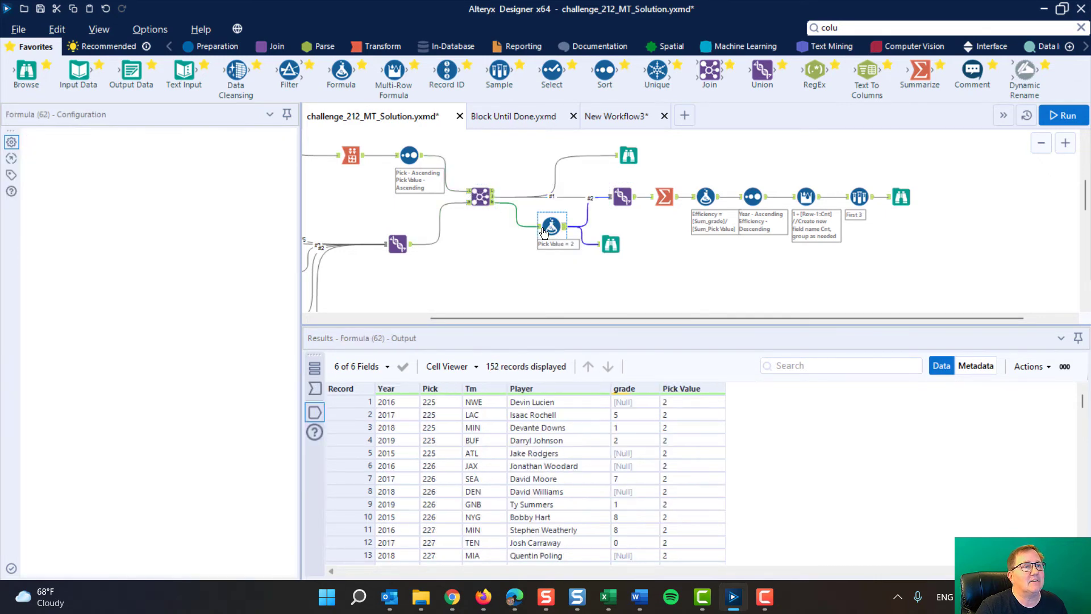
left_click(552, 227)
left_click(494, 203)
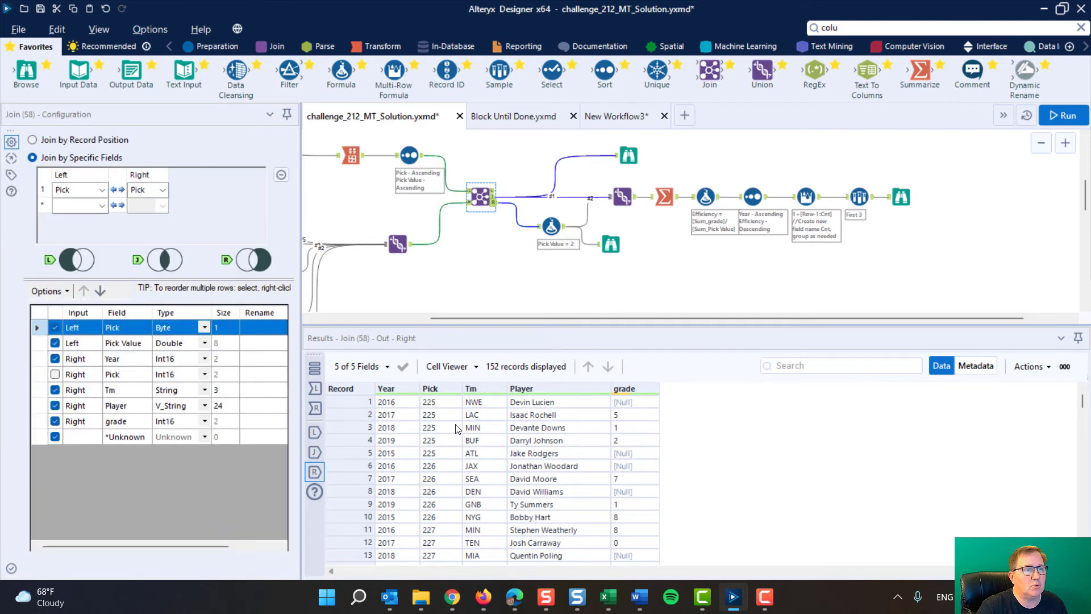
left_click(623, 197)
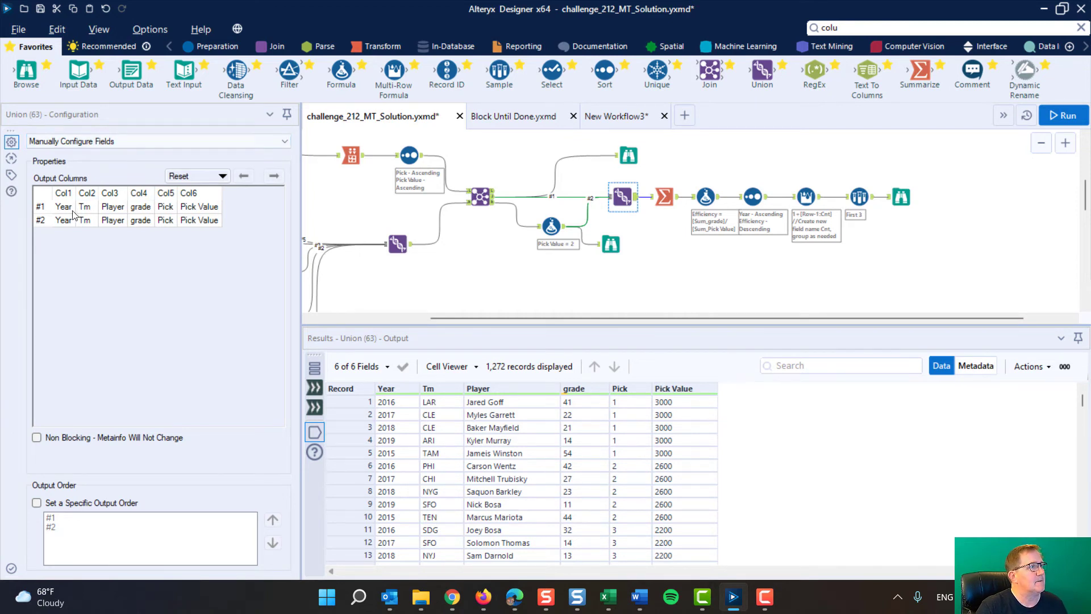
Step: Examine the Summarize tool's grouping by Year and Tm and its sum actions on Pick Value and grade
left_click(664, 198)
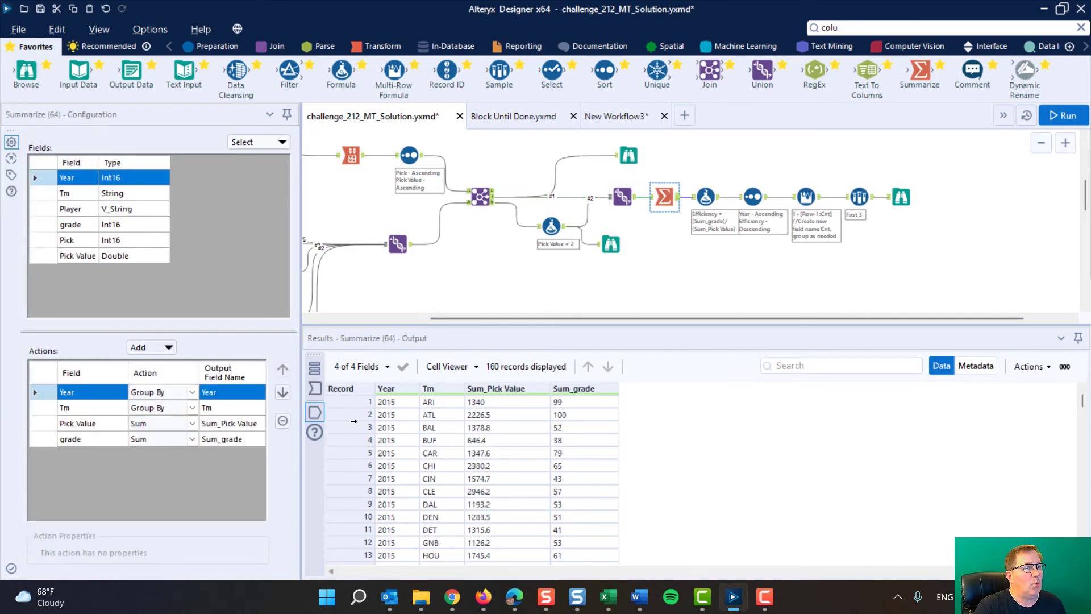
left_click(52, 390)
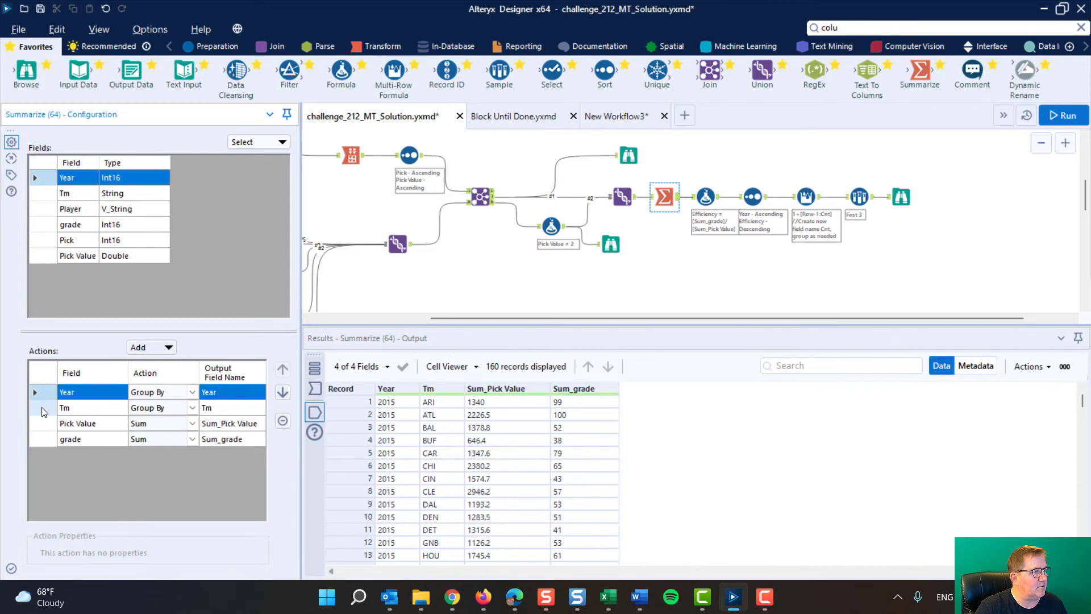
left_click(39, 426)
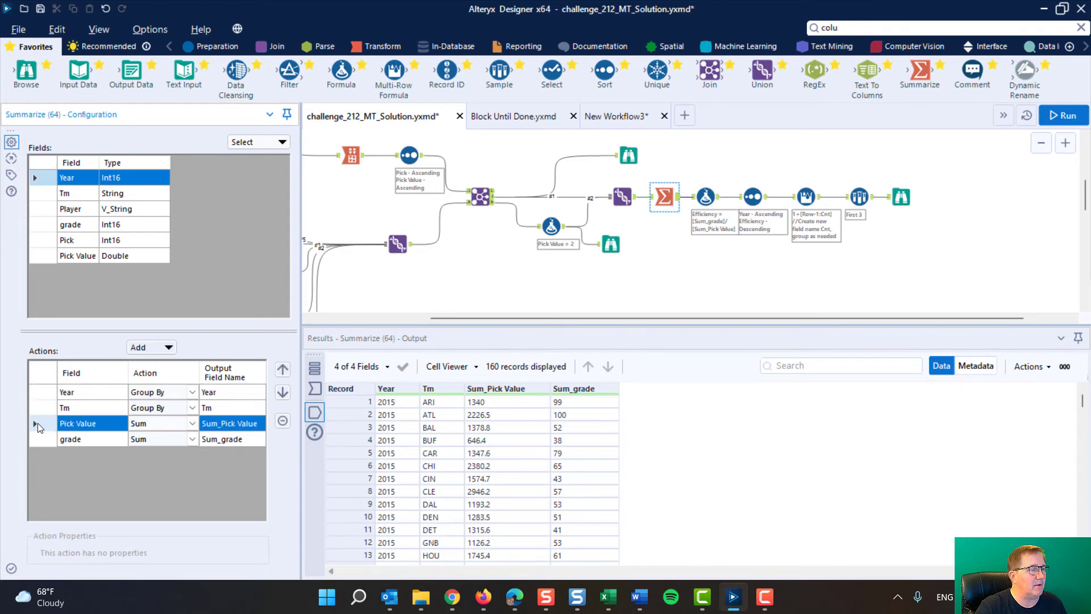
left_click(40, 439)
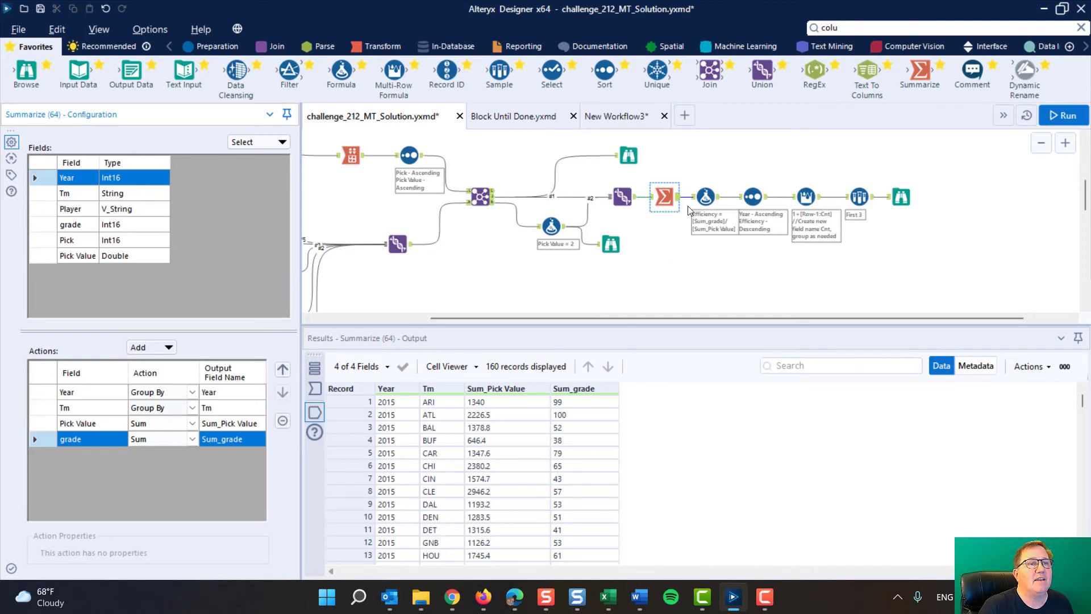
Step: Check the Efficiency formula and its output against the challenge's draft efficiency definition and the Summarize tool's sums
left_click(704, 198)
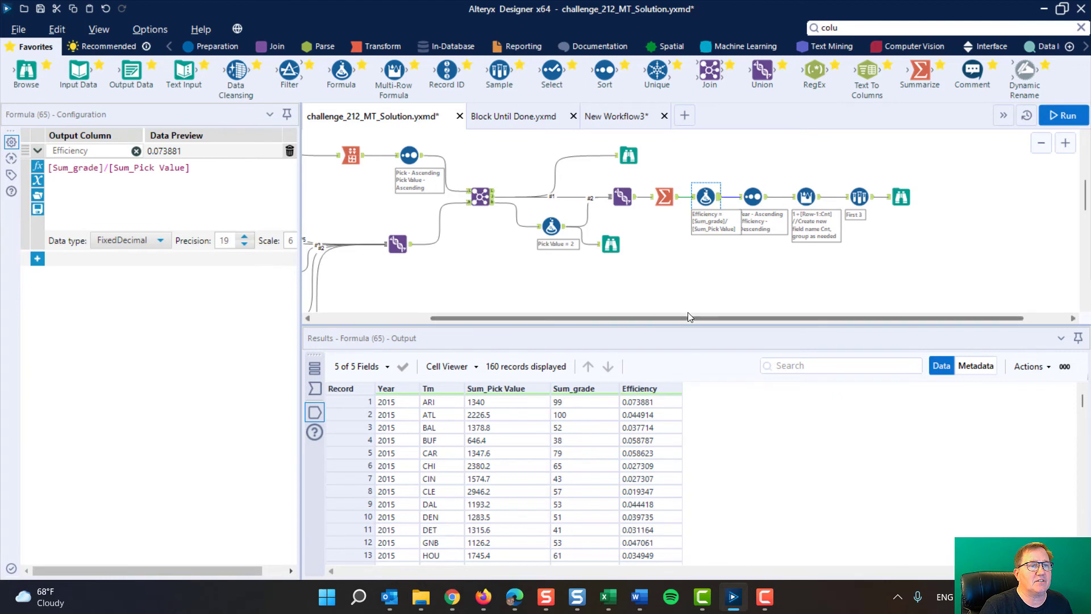
left_click_drag(679, 320, 571, 319)
scroll(637, 292, "up", 8)
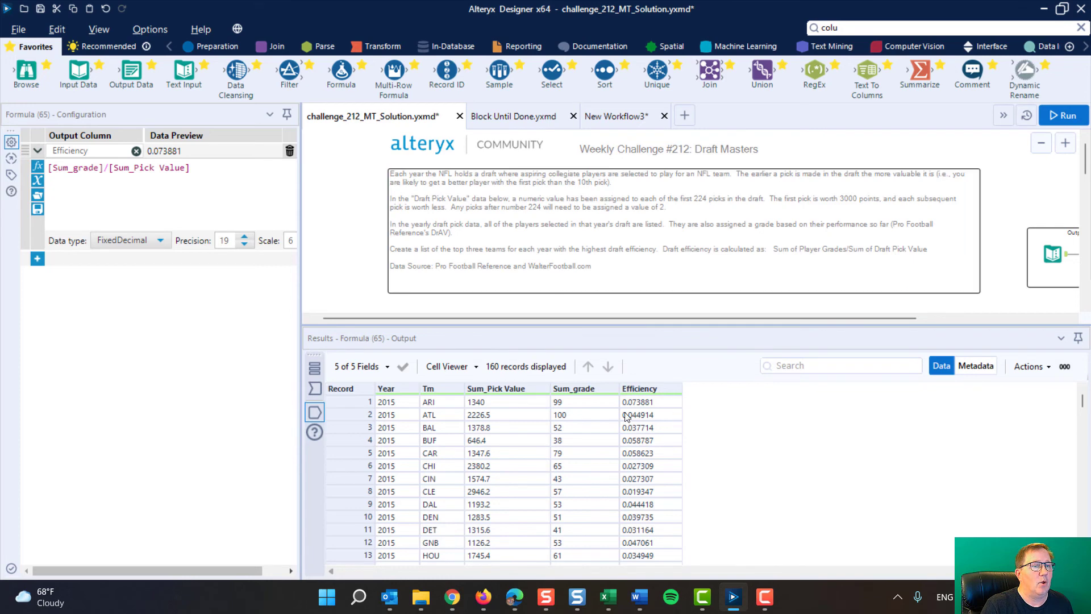
scroll(653, 302, "down", 3)
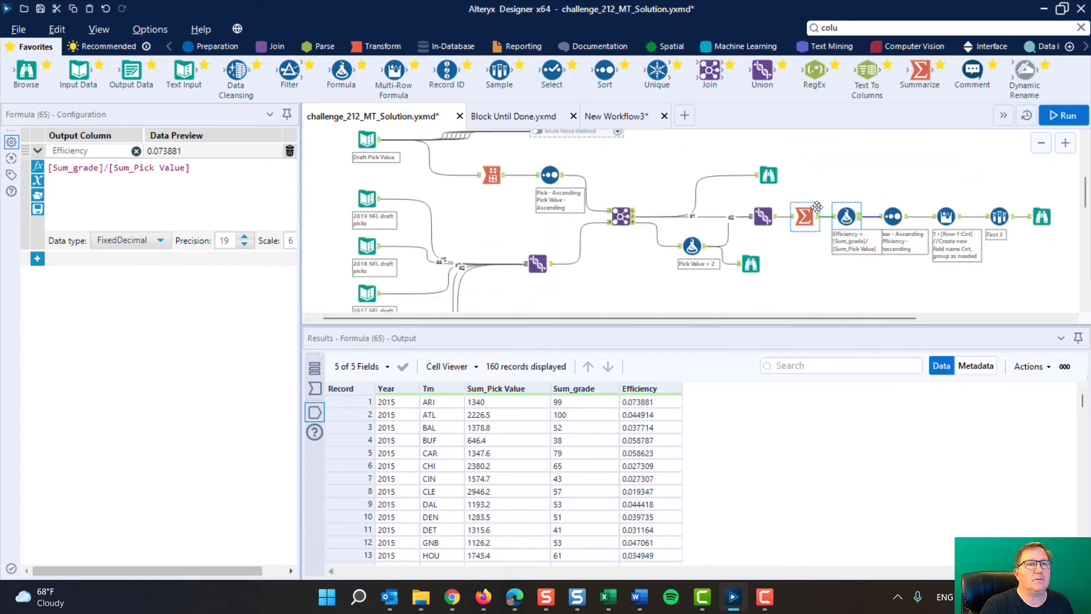
left_click(819, 221)
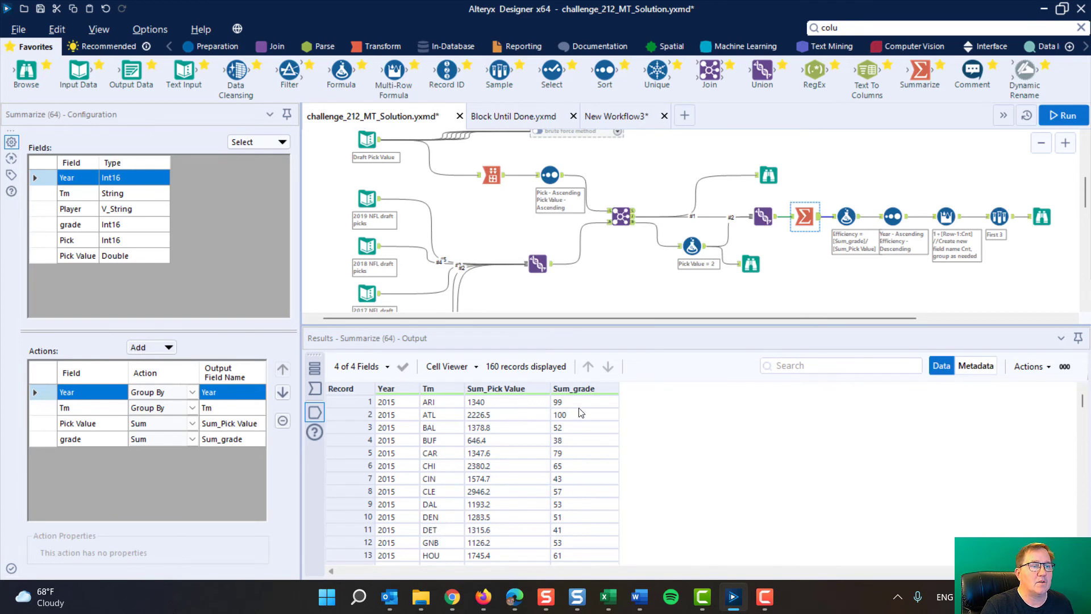
left_click(857, 220)
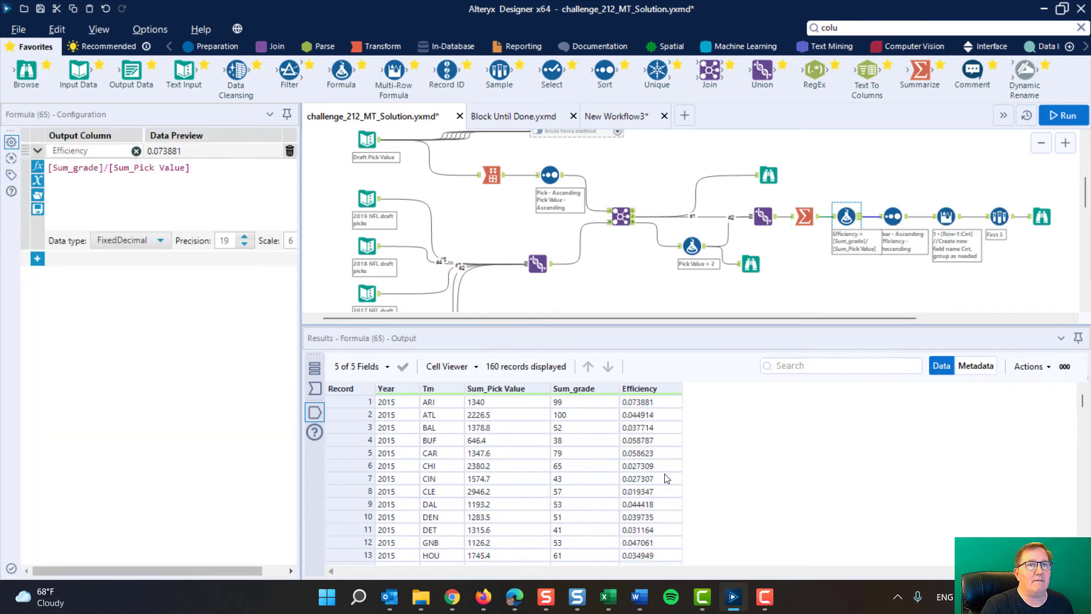
Step: Inspect the Sort by Year and Efficiency, then the Multi-Row Formula's Cnt field and the top two Efficiency values in its output
left_click(909, 220)
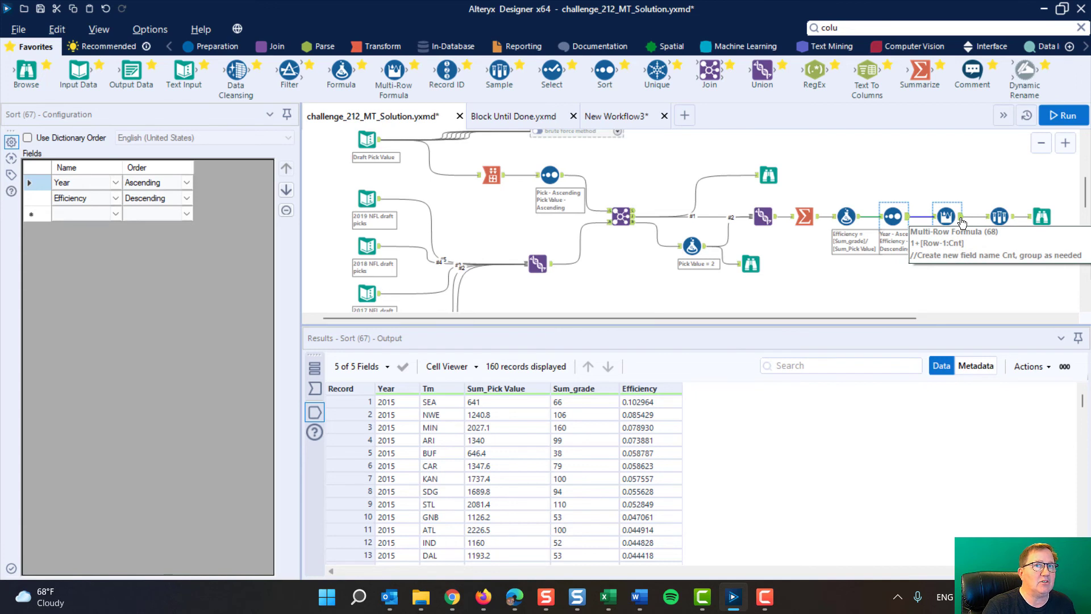
left_click(961, 221)
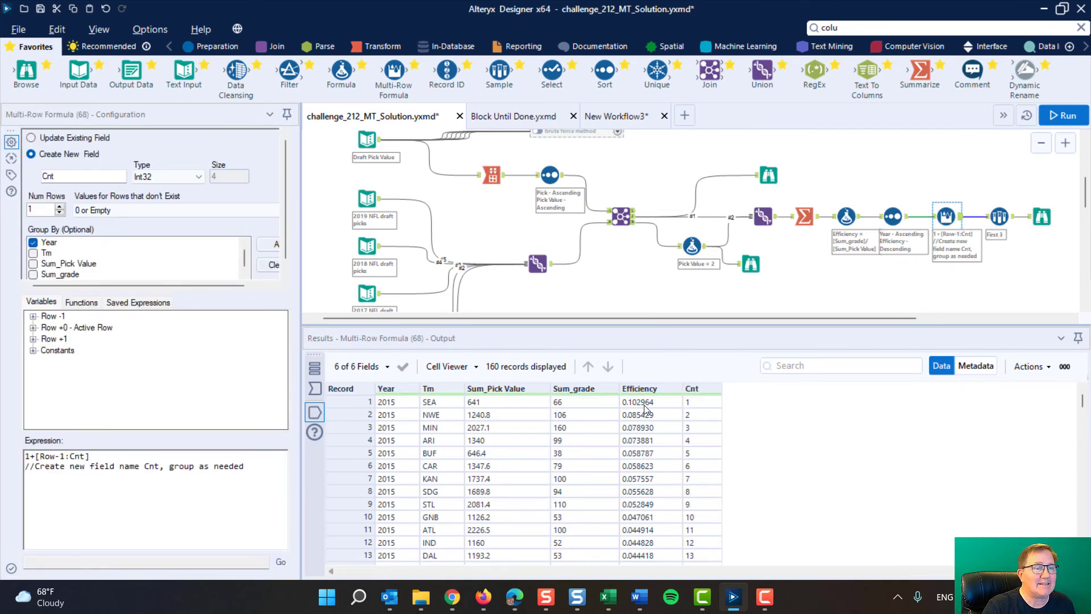
left_click_drag(643, 405, 641, 414)
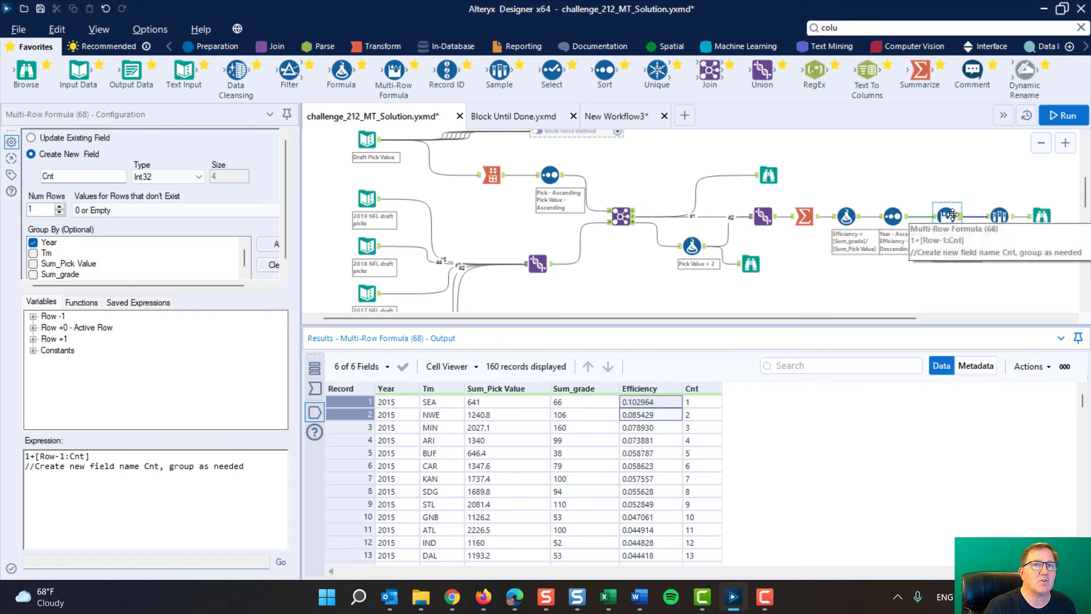
left_click(952, 215)
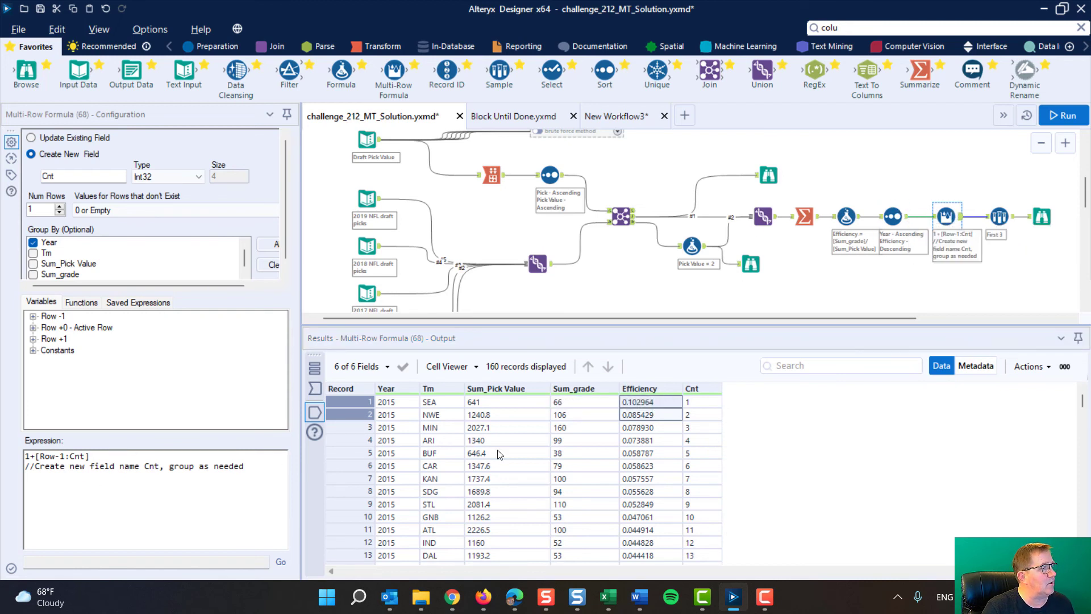
Step: Check the Cnt numbering across the change from 2015 to 2016, and inspect the Sample tool's row selection grouped by Year
scroll(707, 413, "down", 3)
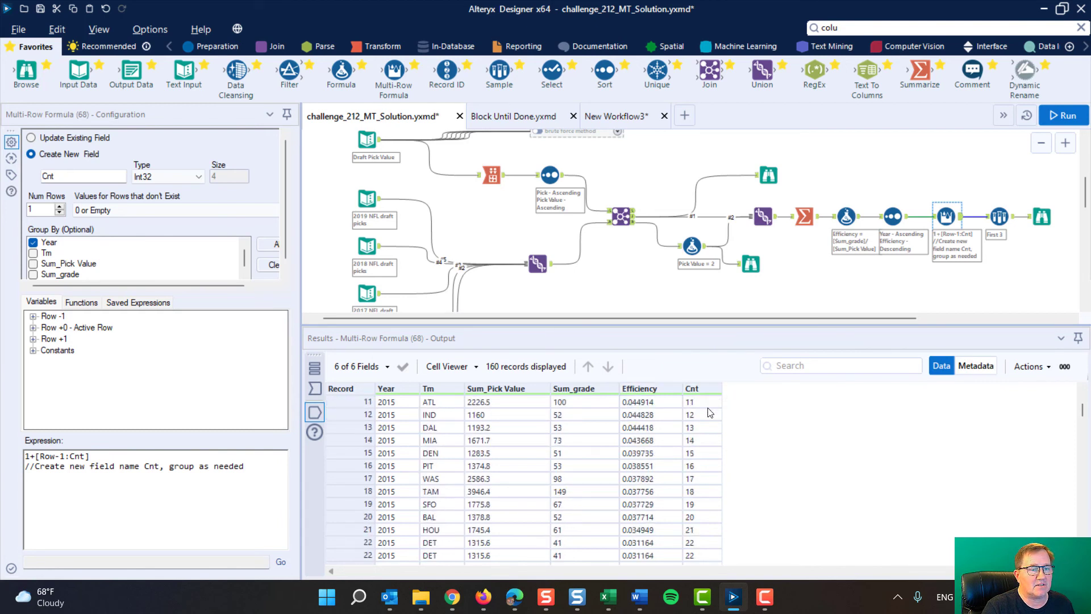
scroll(709, 412, "down", 6)
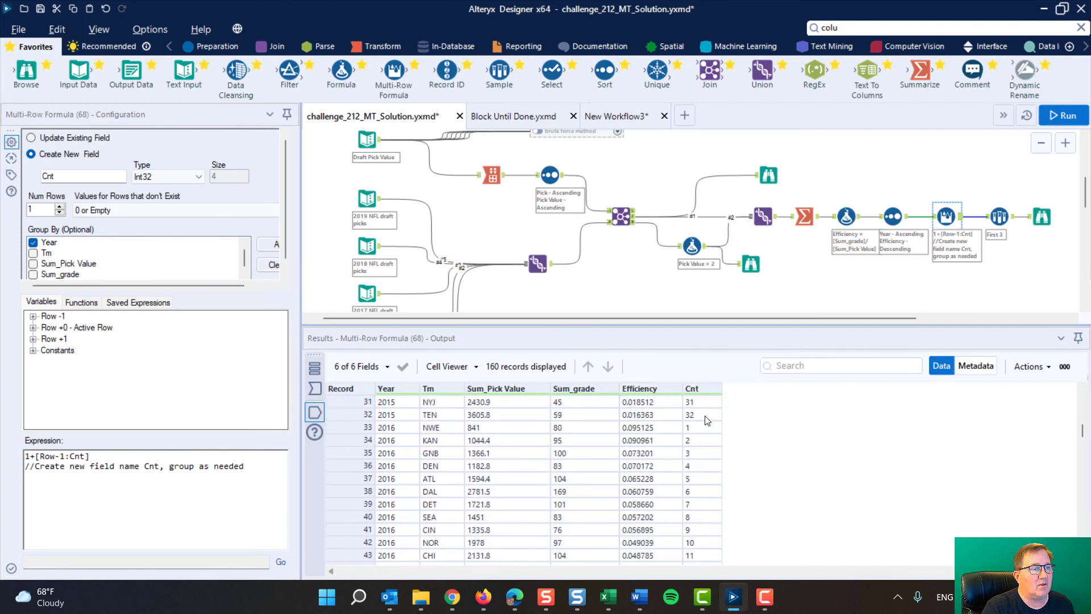
left_click(348, 430)
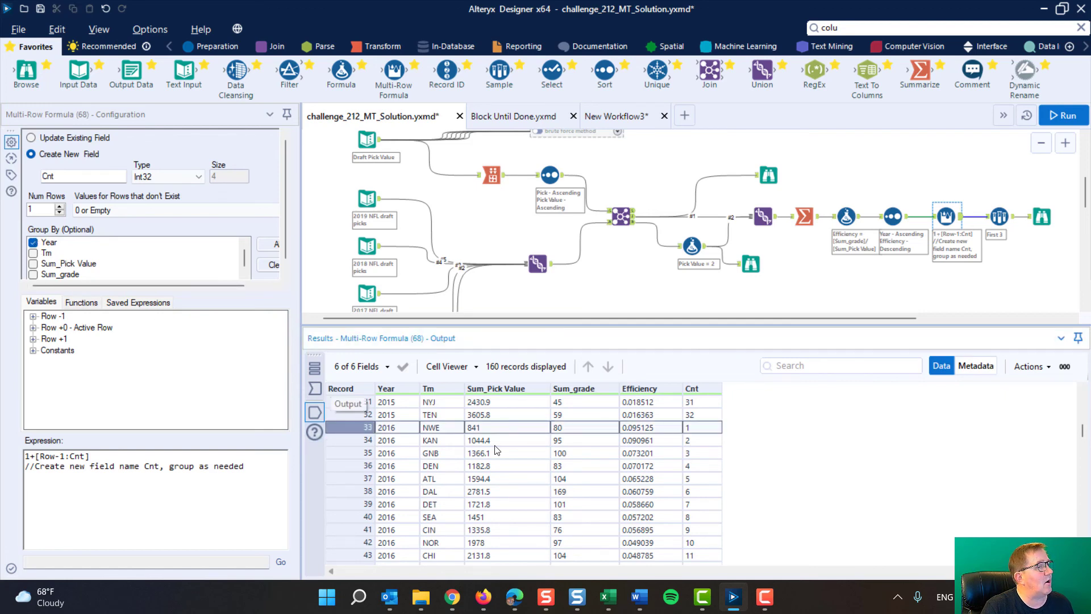
scroll(698, 483, "up", 10)
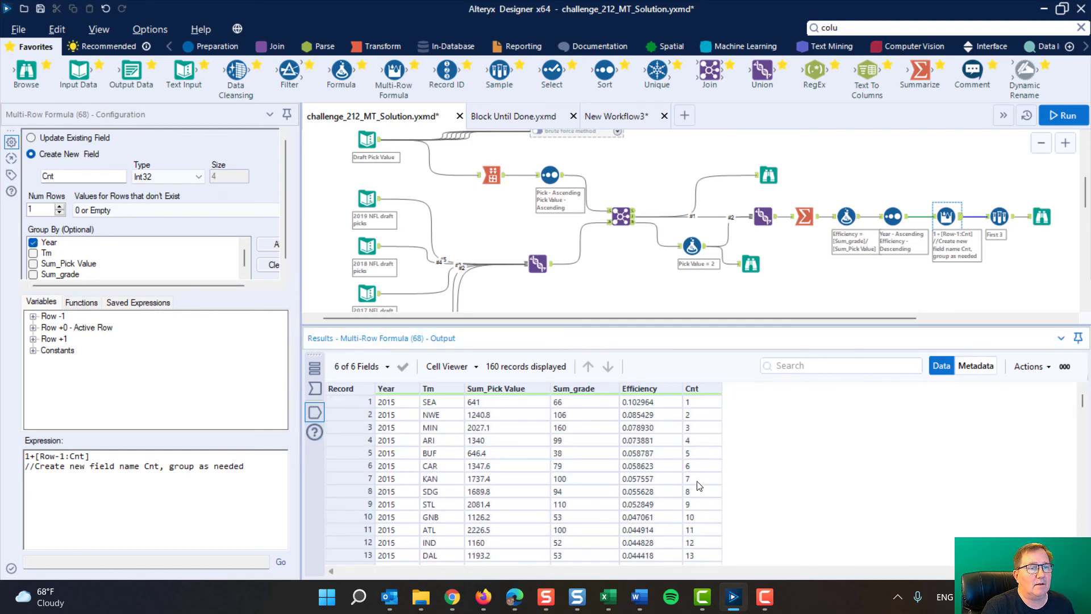
left_click(999, 216)
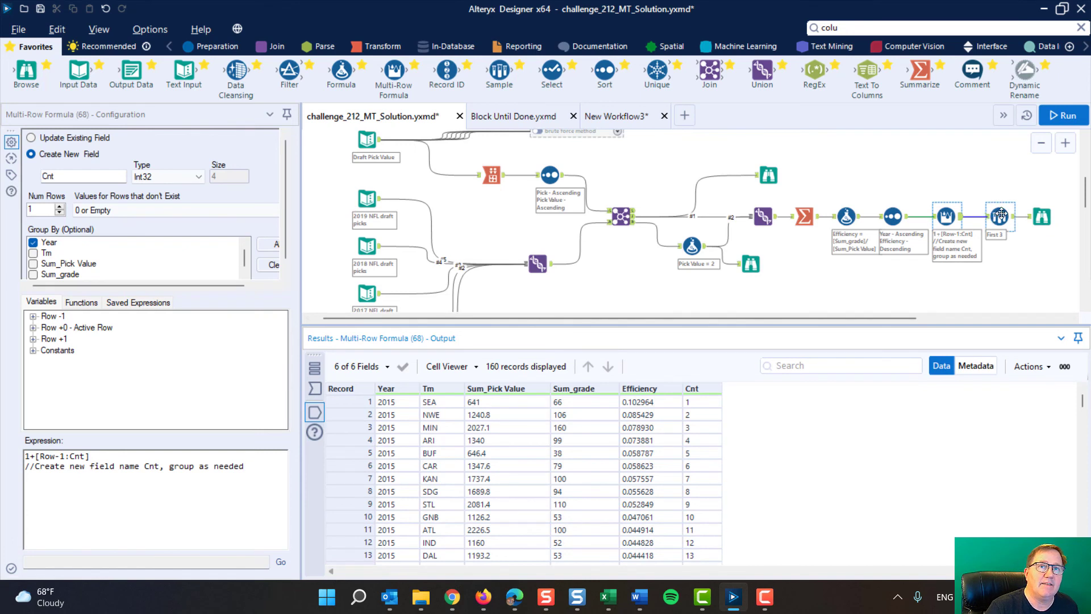
left_click_drag(704, 319, 824, 318)
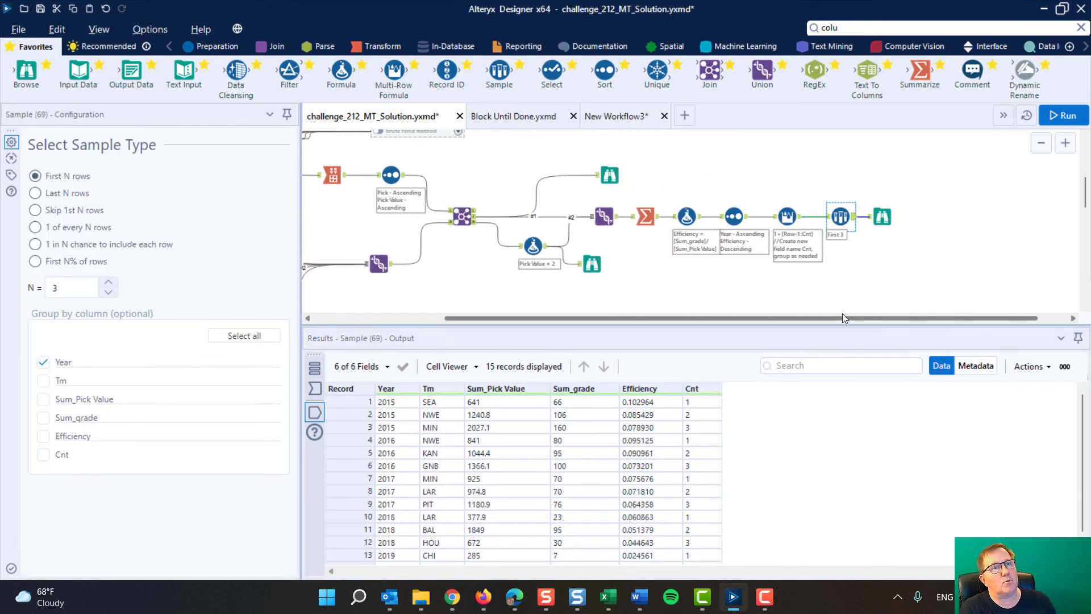
Step: Delete the Multi-Row Formula tool while connecting the Sort tool directly to the Sample tool, and rerun the workflow
left_click(786, 217)
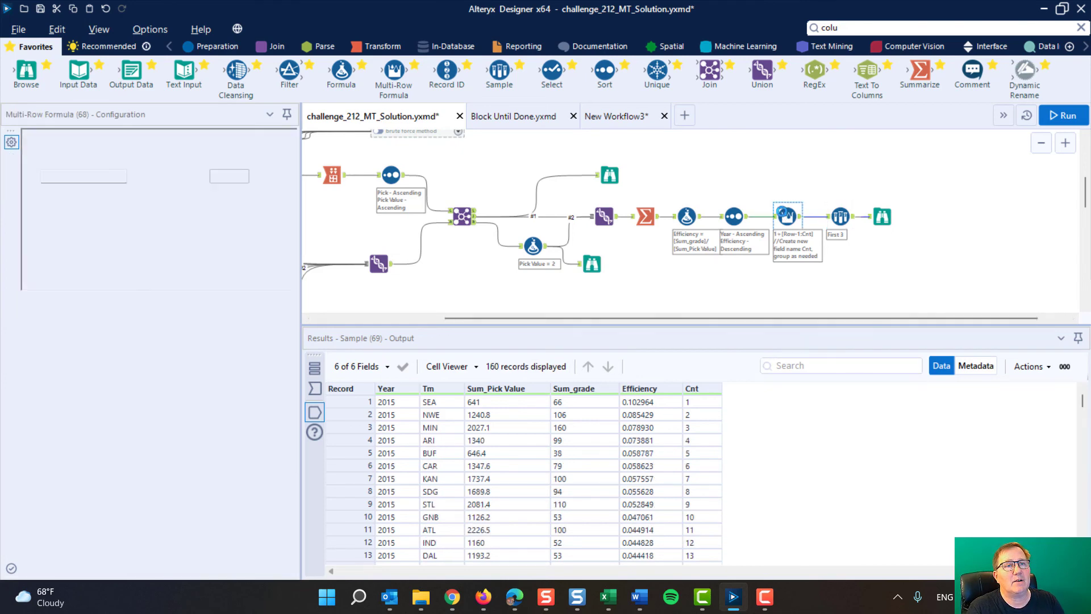
right_click(786, 218)
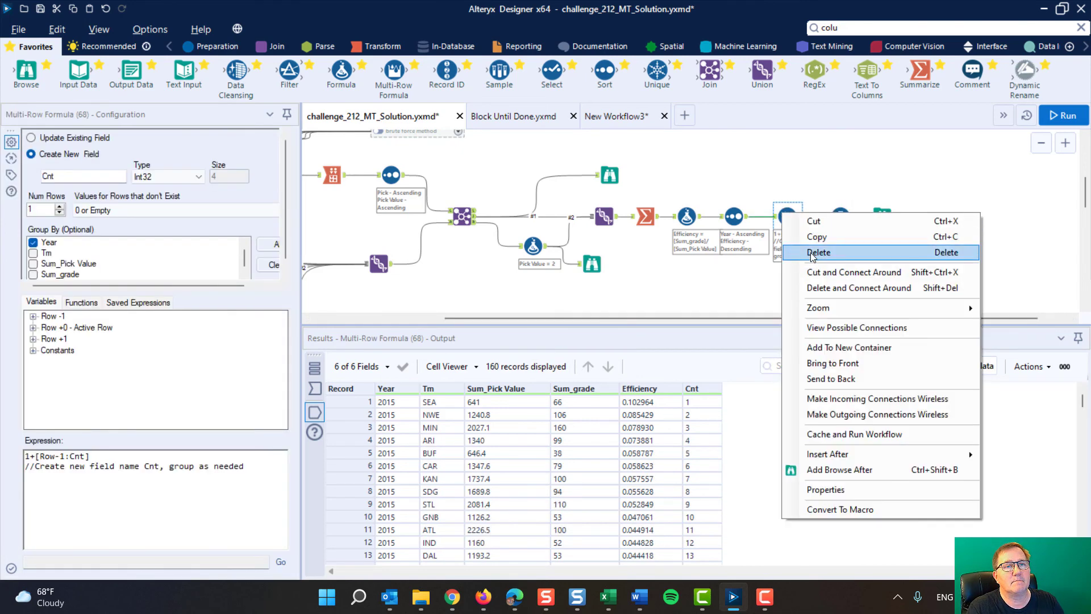
left_click(827, 292)
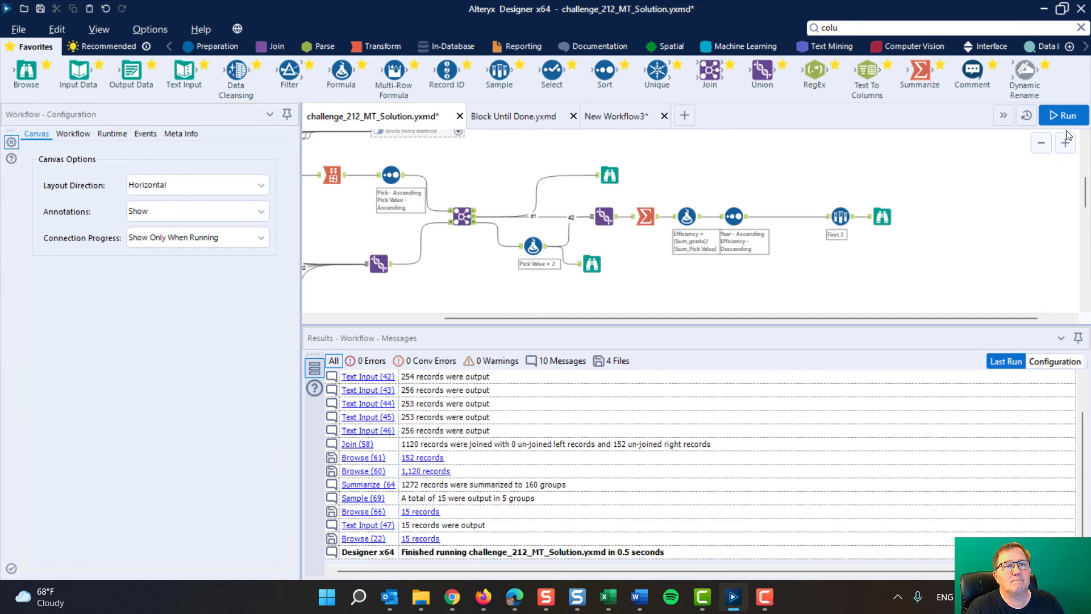
left_click(1053, 116)
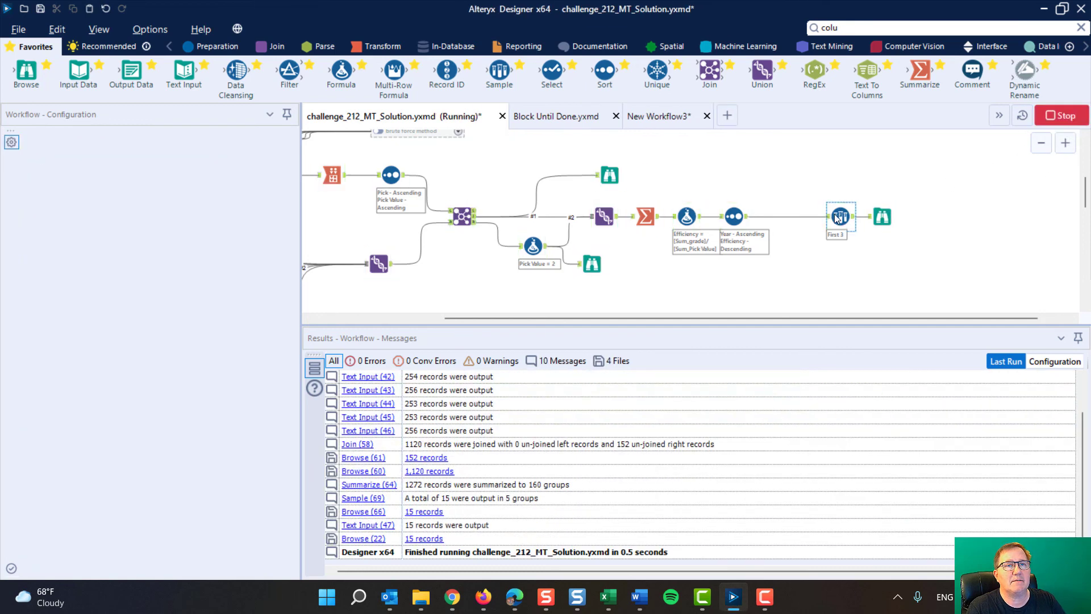
Step: Move the Sample tool closer to the Sort tool, and check the top three teams per year in its output and the final Browse
left_click_drag(835, 216, 799, 216)
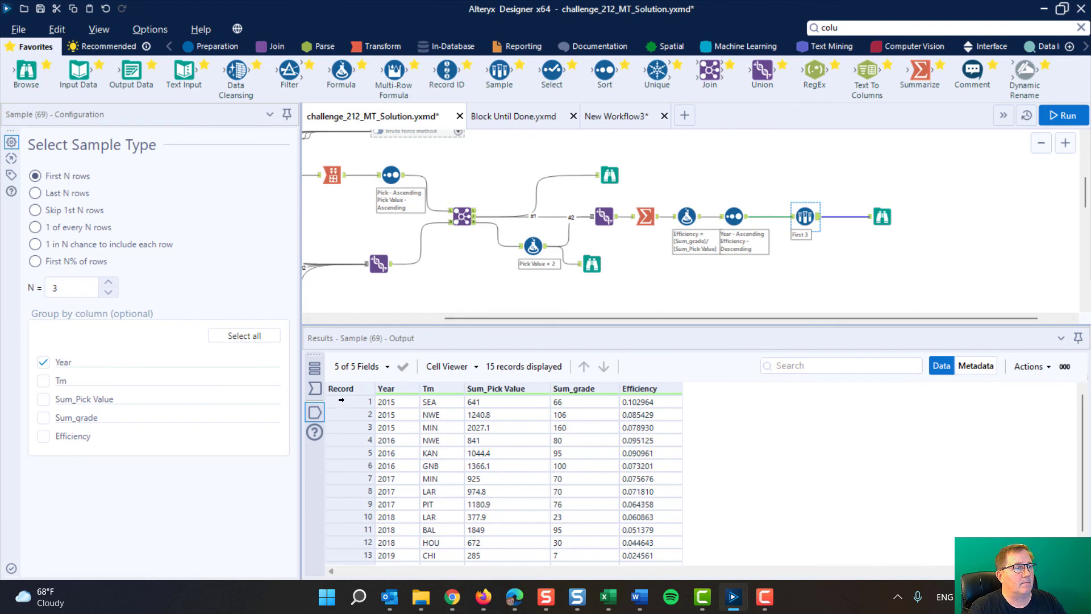
left_click_drag(342, 400, 345, 504)
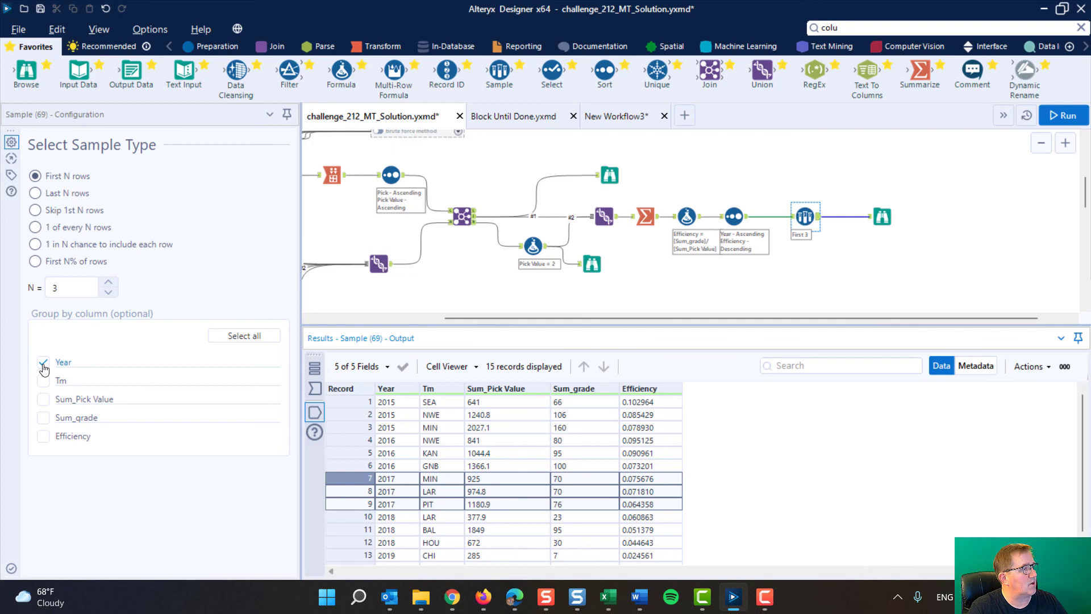
left_click(882, 216)
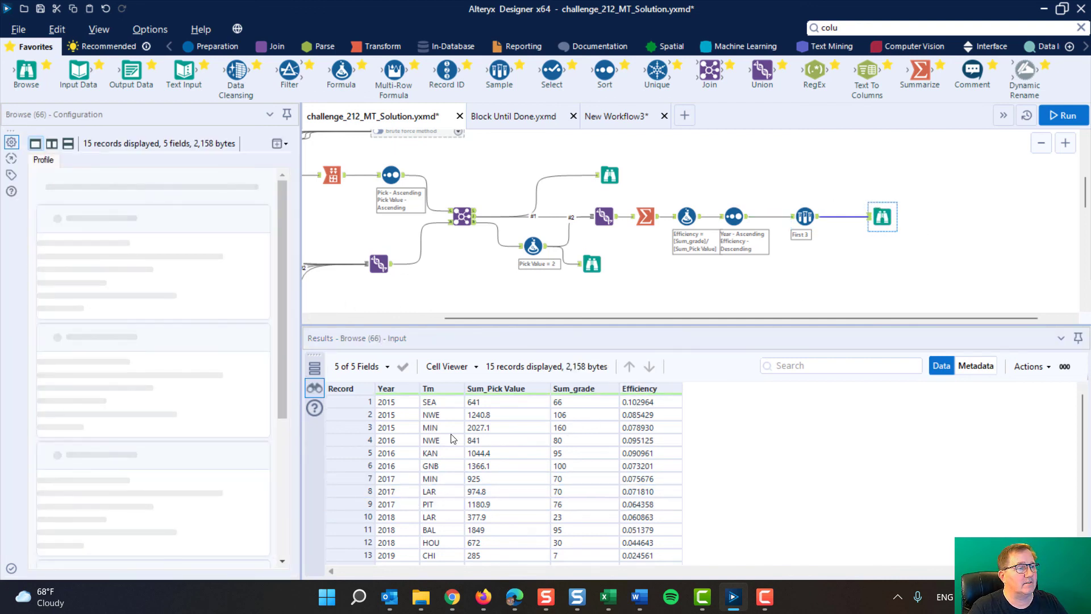
left_click_drag(347, 402, 347, 428)
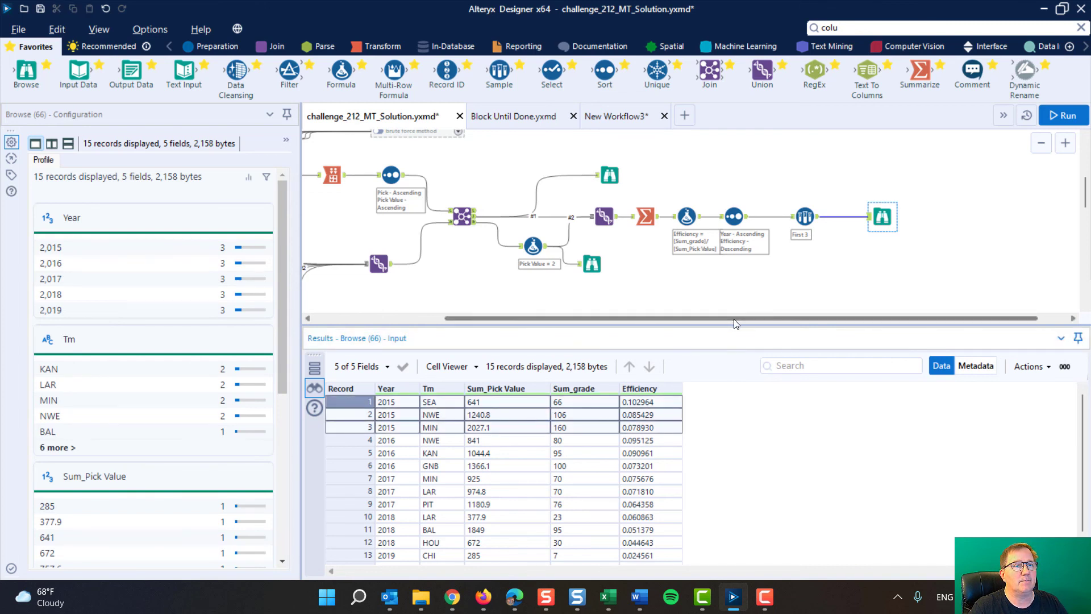
Step: Enlarge the canvas area and review the complete workflow against the challenge description and the expected Output container
left_click_drag(734, 319, 509, 310)
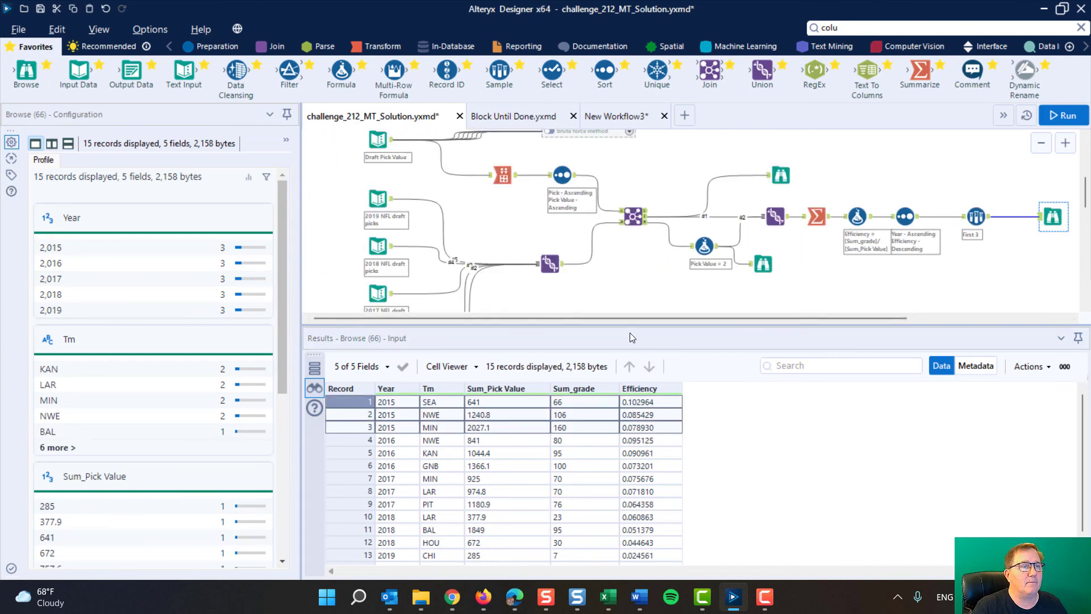
left_click_drag(633, 326, 625, 420)
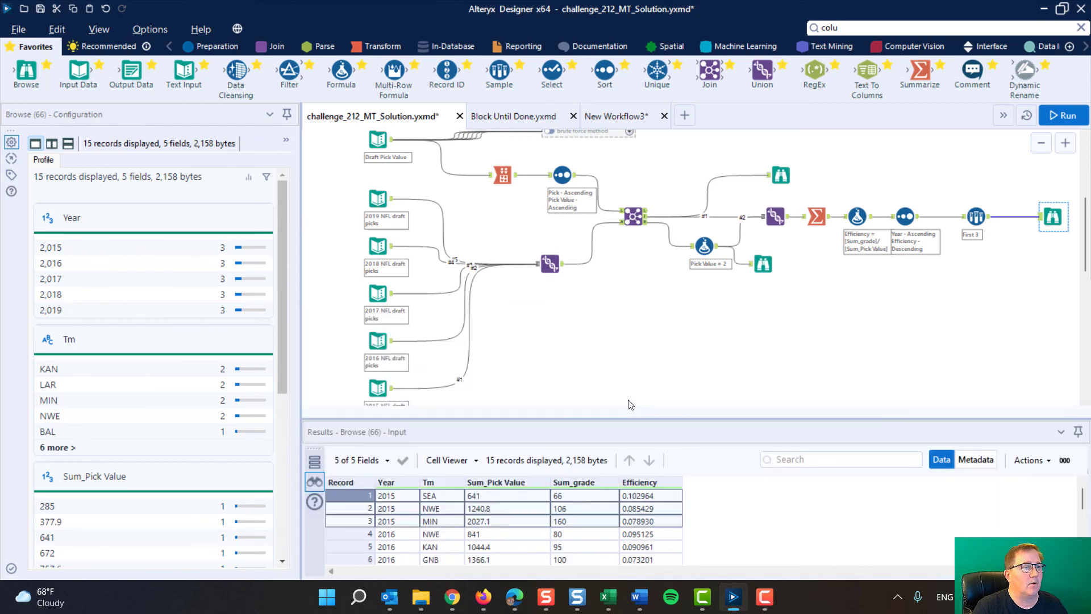
scroll(616, 373, "up", 2)
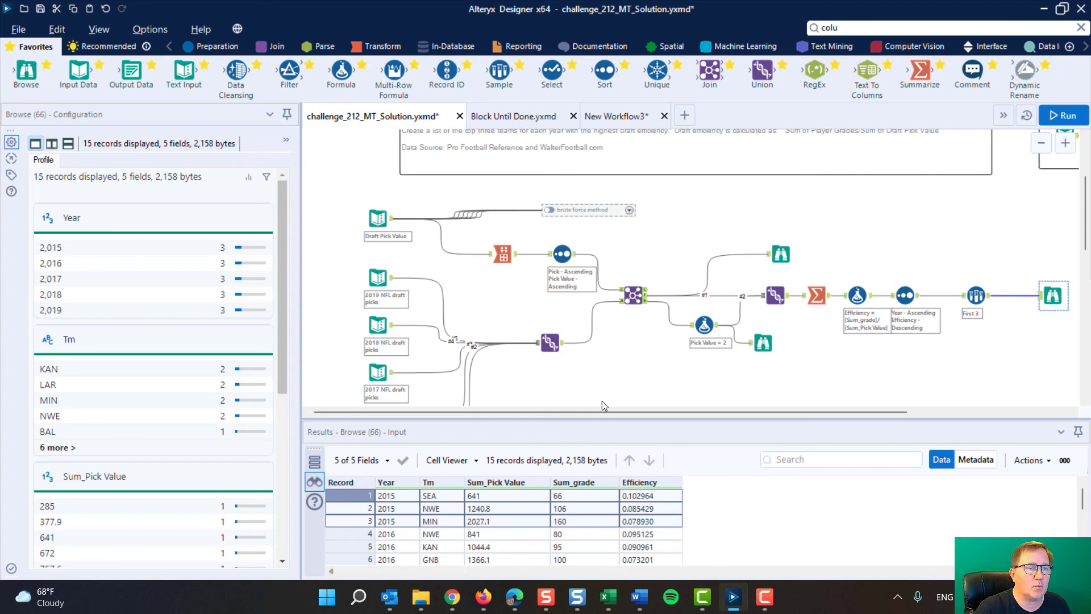
left_click_drag(599, 413, 756, 411)
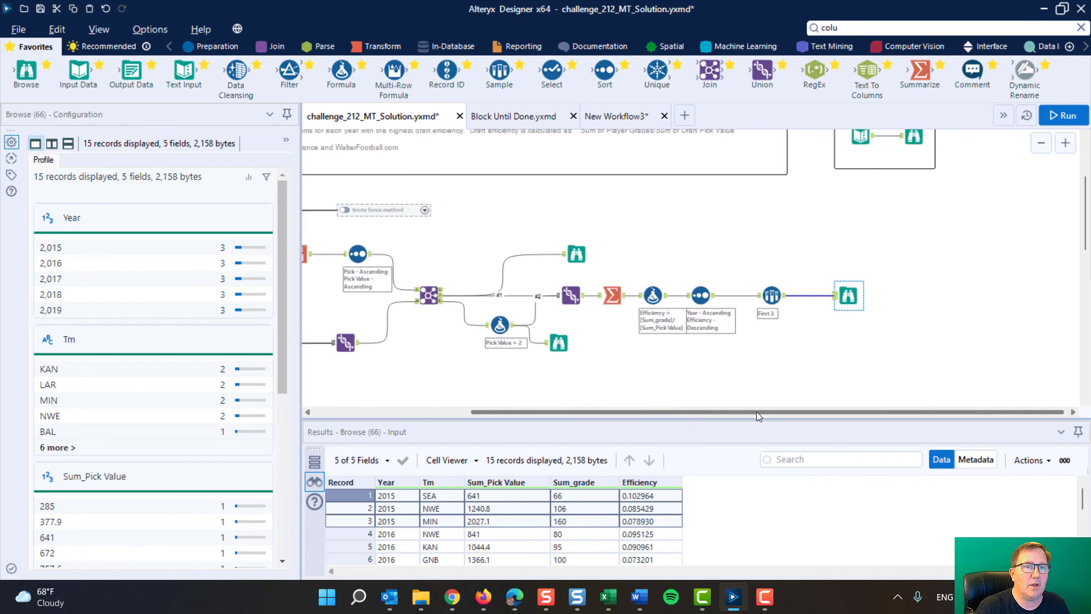
scroll(980, 365, "up", 5)
scroll(894, 343, "down", 2)
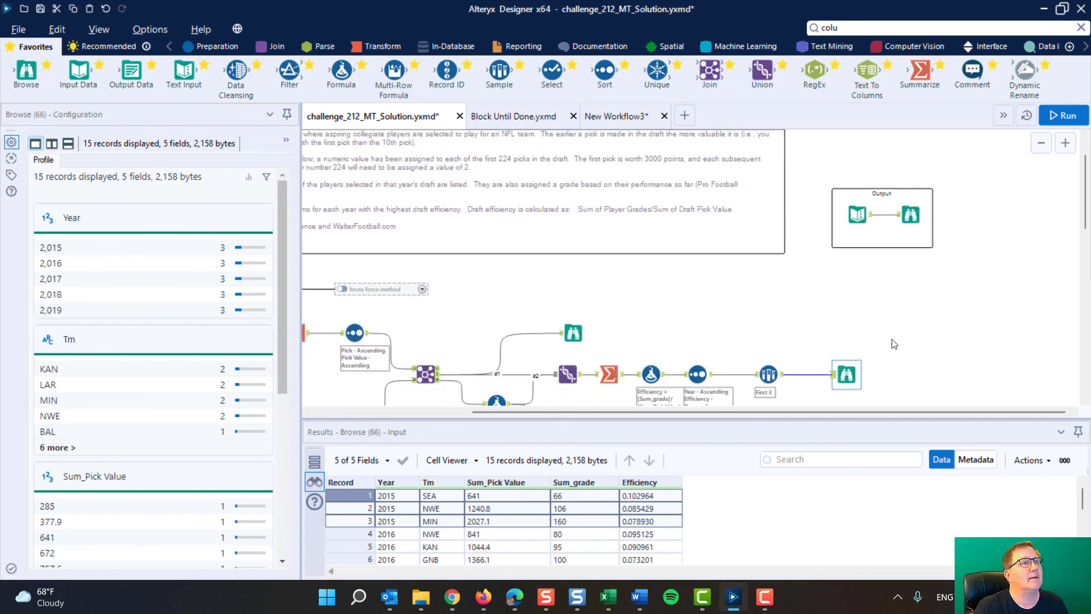
scroll(894, 344, "down", 1)
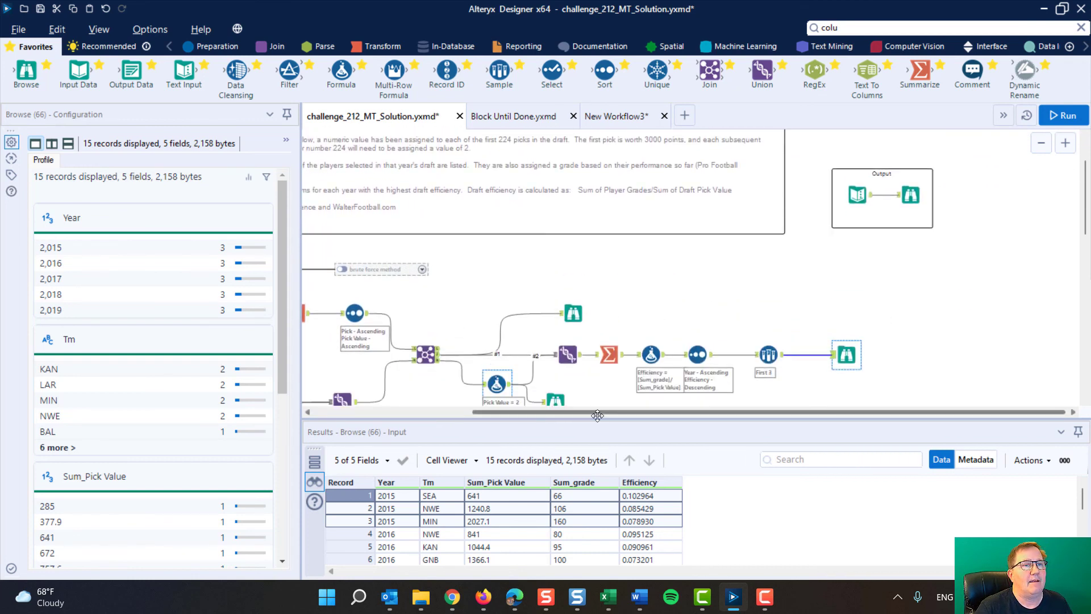
left_click_drag(598, 415, 442, 413)
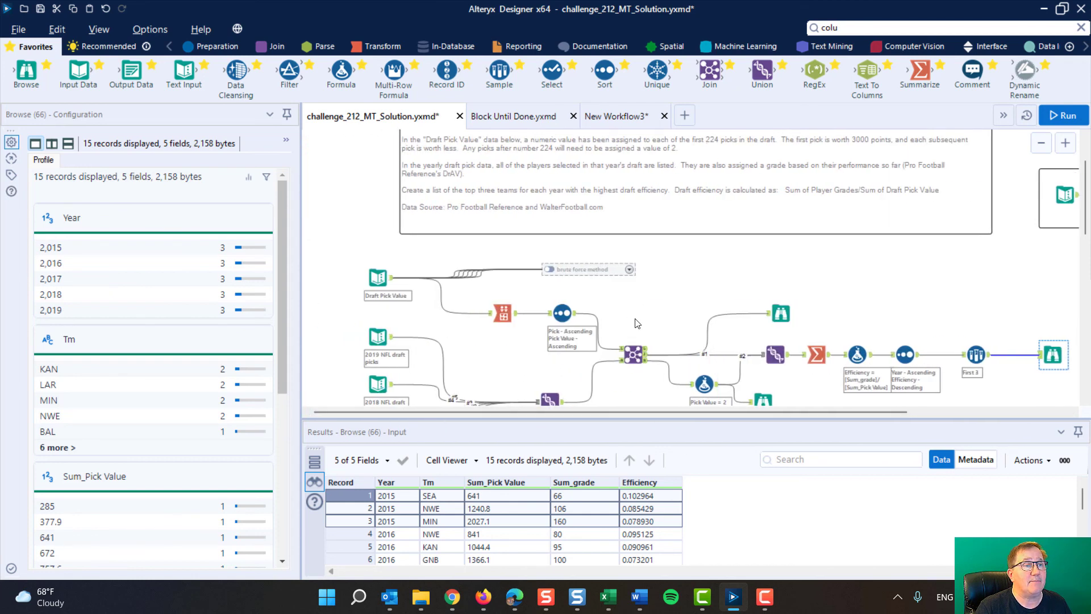
left_click_drag(602, 413, 672, 414)
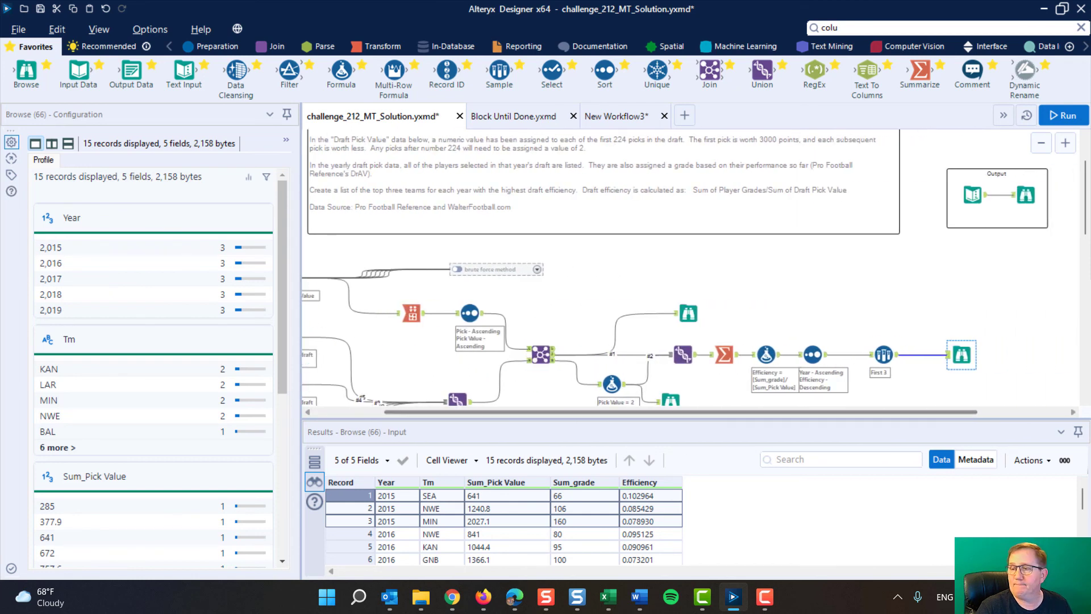